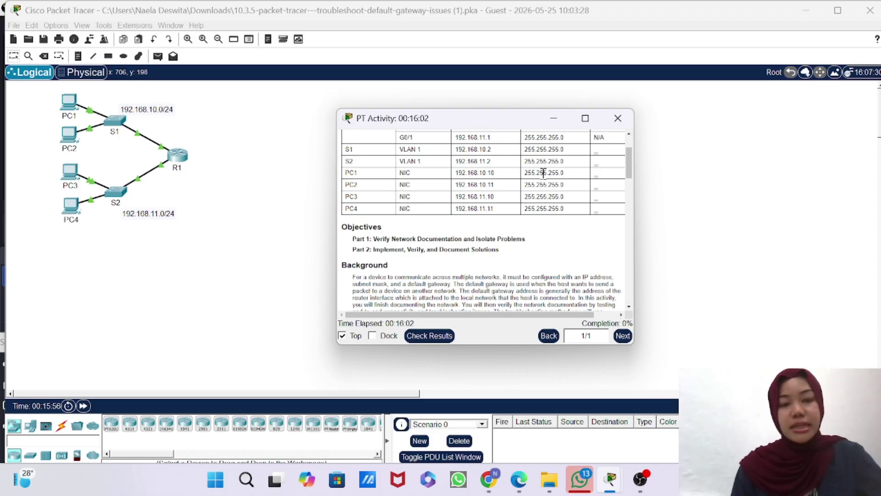
# Step: Compare PC1's IP configuration with the addressing table in the activity instructions
pyautogui.scroll(-3, 556, 222)
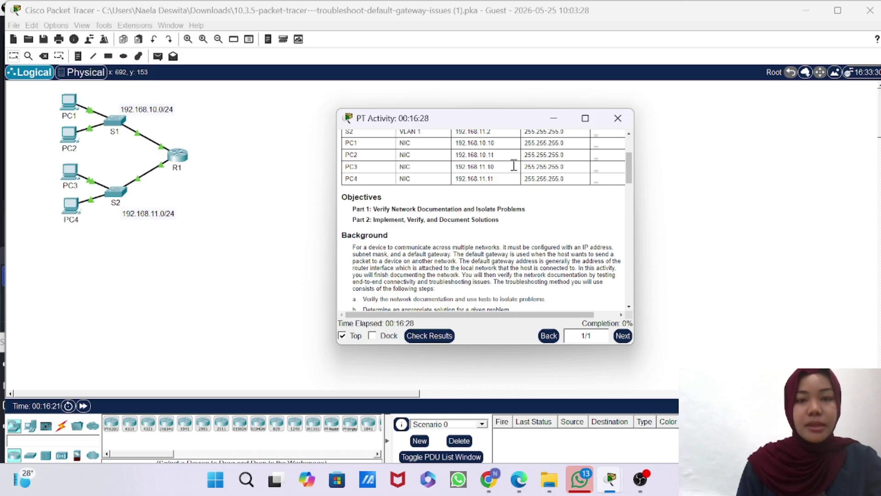
pyautogui.scroll(3, 563, 178)
pyautogui.scroll(-2, 562, 178)
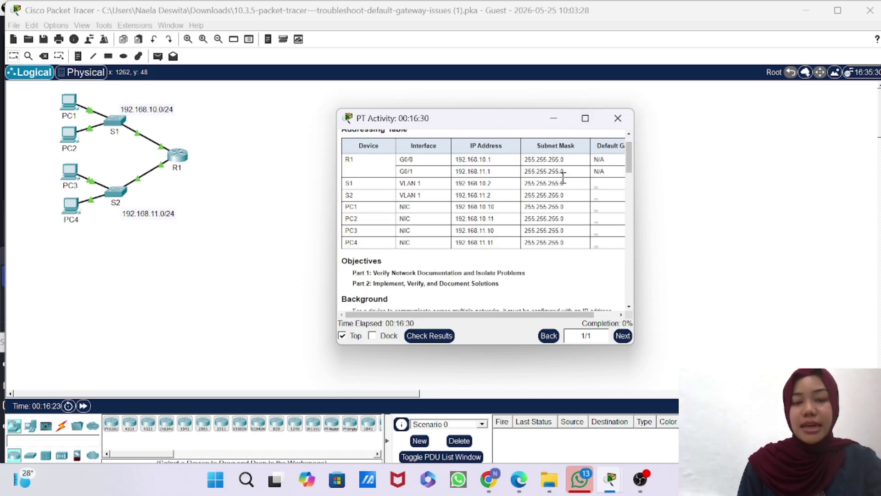
pyautogui.scroll(-1, 564, 180)
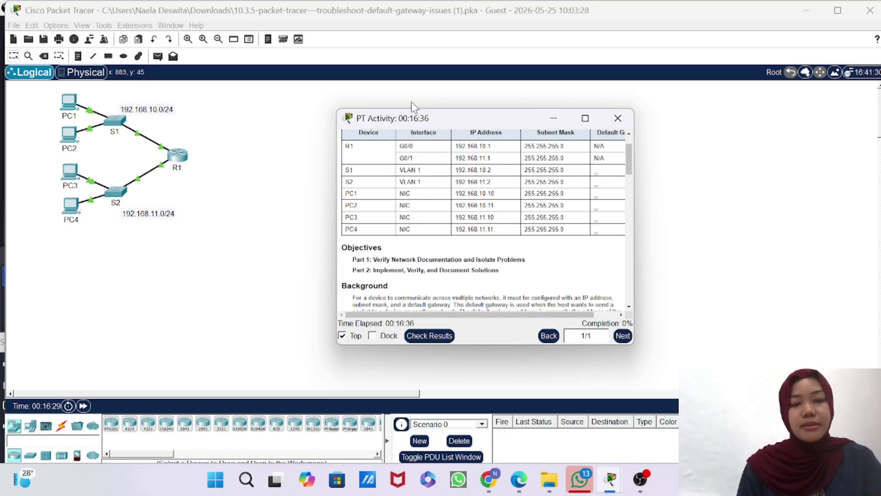
pyautogui.click(66, 112)
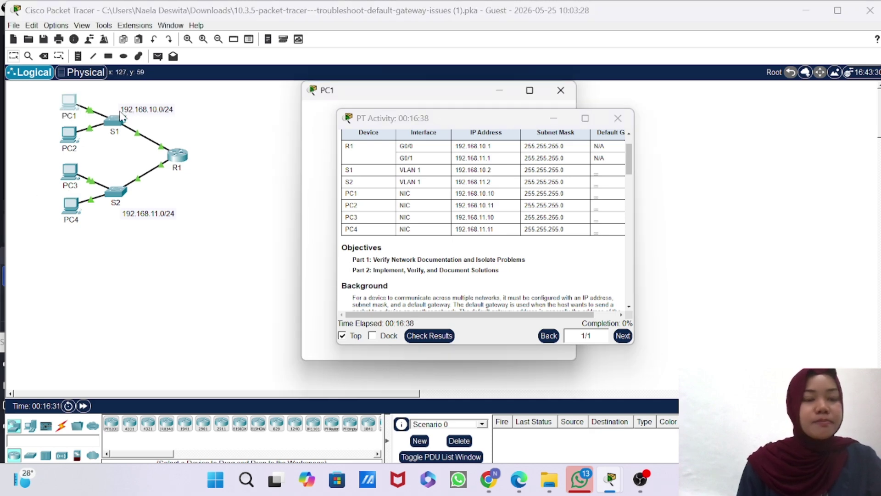
pyautogui.moveTo(418, 92); pyautogui.dragTo(210, 100)
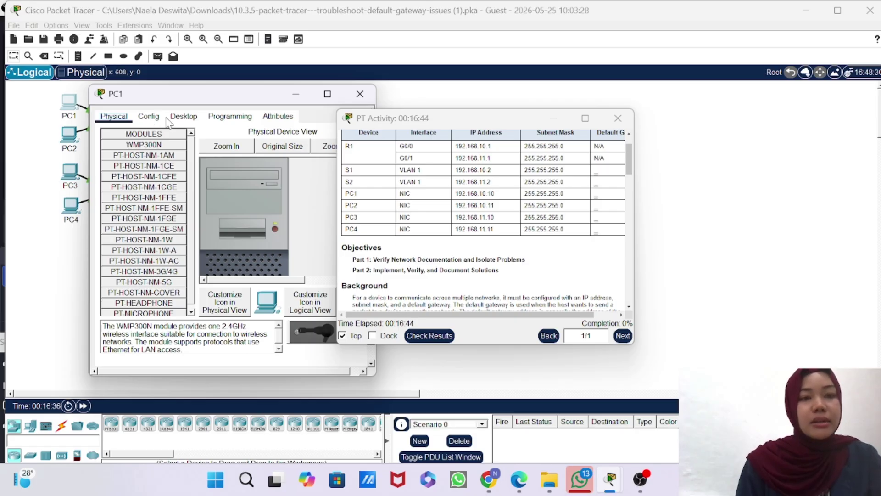
pyautogui.click(188, 119)
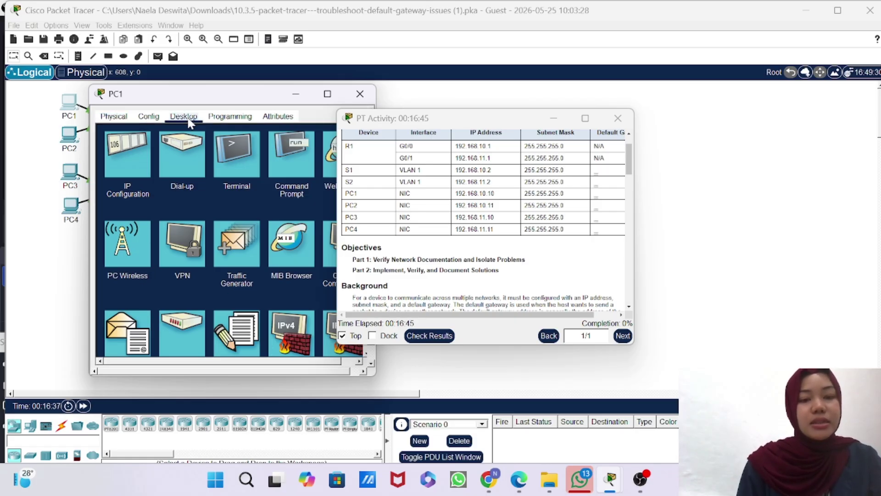
pyautogui.click(131, 162)
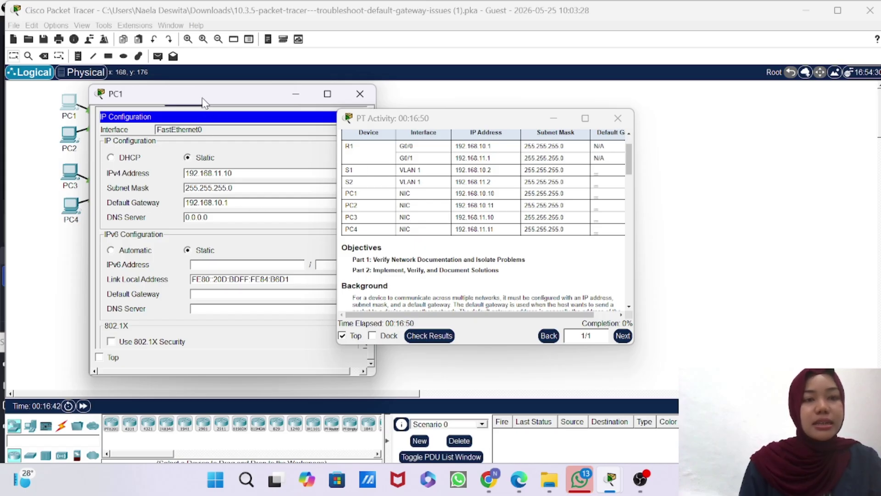
pyautogui.moveTo(197, 91); pyautogui.dragTo(114, 72)
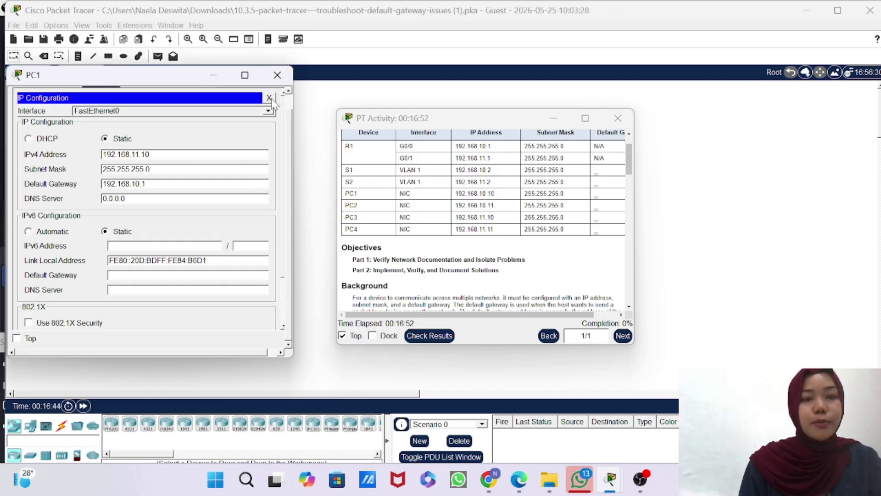
# Step: Test connectivity from PC1 to PC2 by pinging 192.168.10.11 in PC1's command prompt
pyautogui.click(269, 98)
pyautogui.click(207, 129)
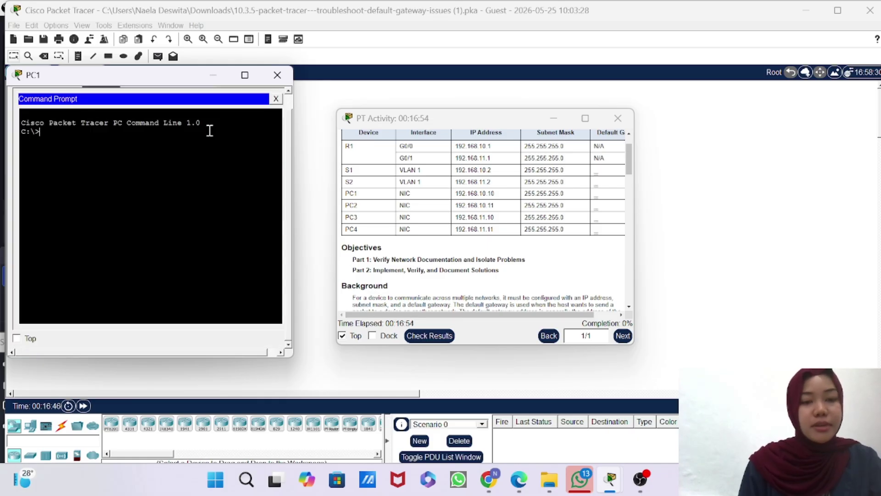
pyautogui.write('p')
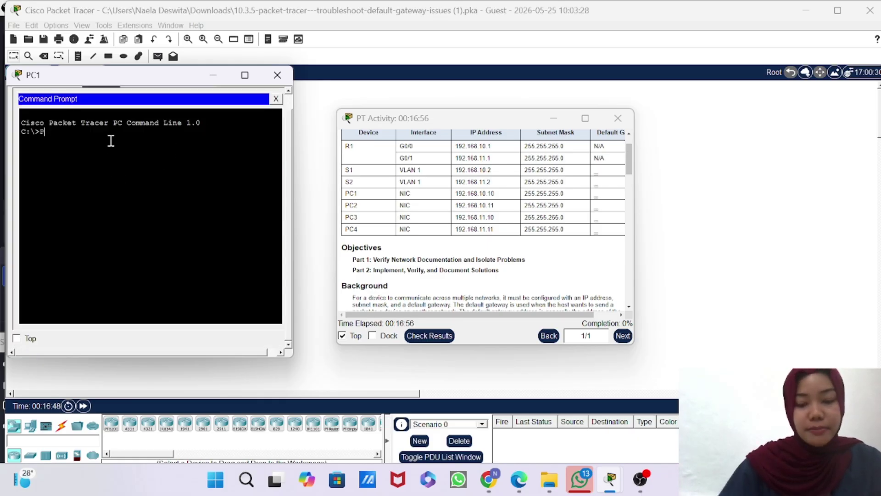
pyautogui.write('UNFF')
pyautogui.press('BackSpace')
pyautogui.press('BackSpace')
pyautogui.press('BackSpace')
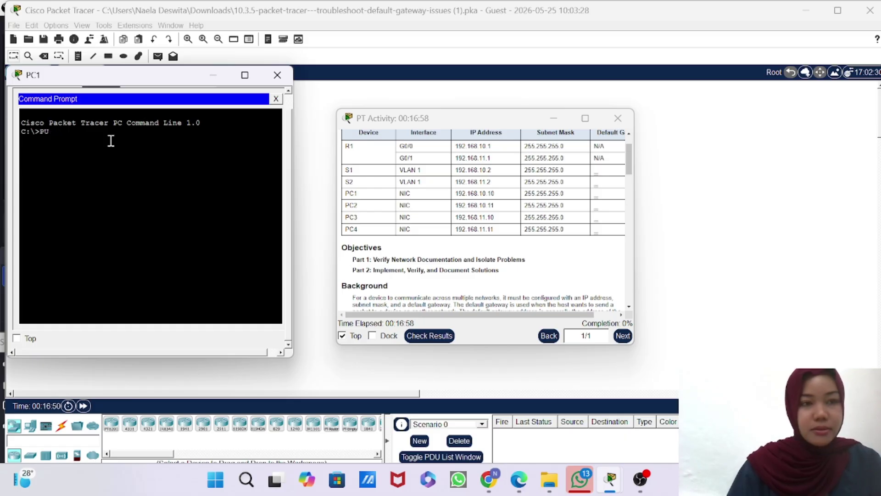
pyautogui.write('ping')
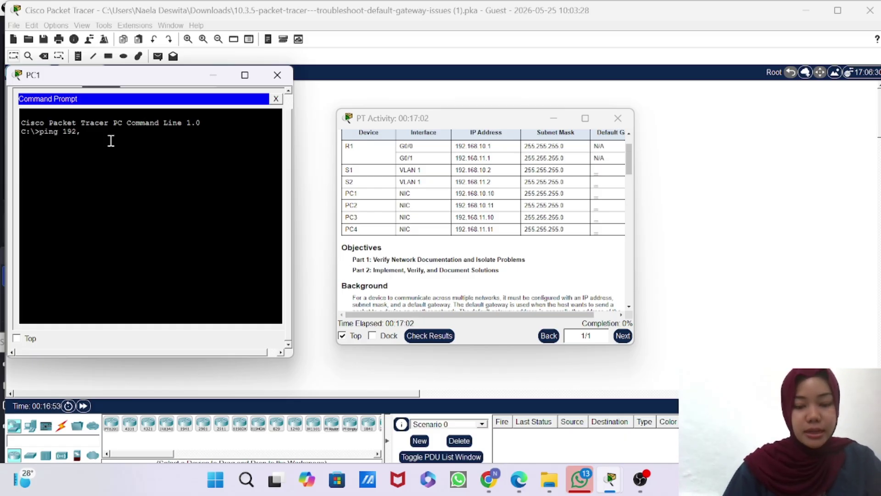
pyautogui.write(' 192.168')
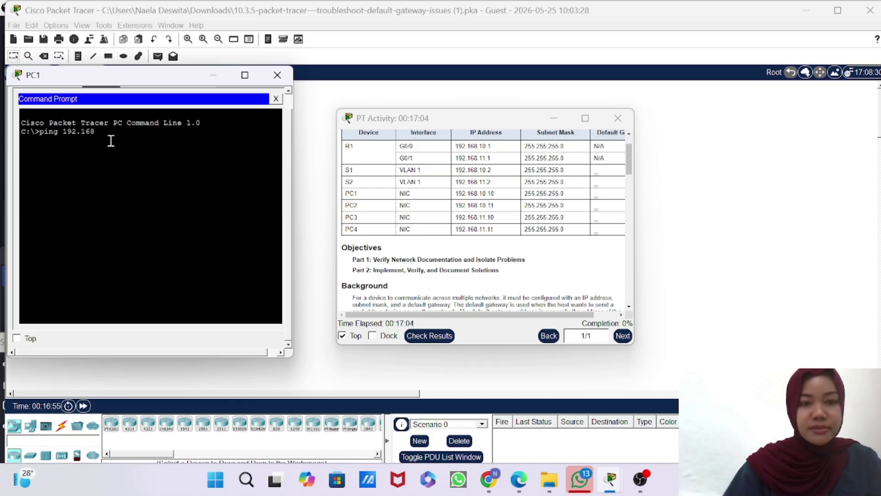
pyautogui.write('.10')
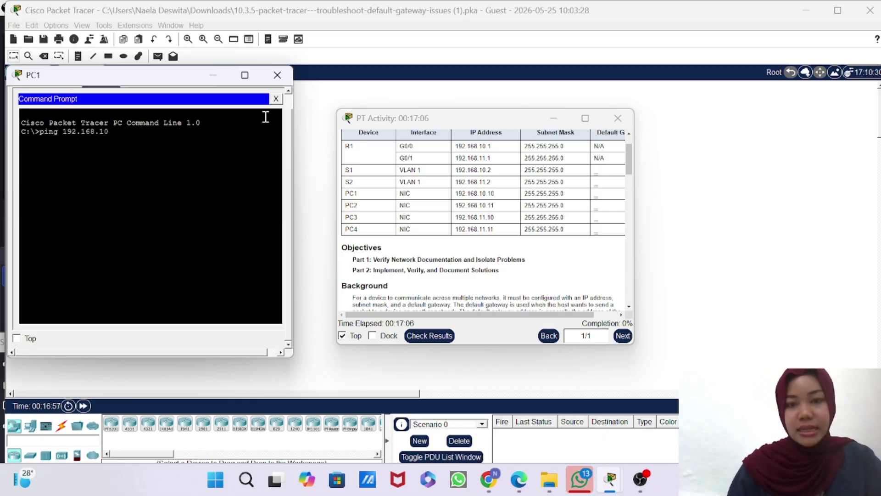
pyautogui.moveTo(483, 123); pyautogui.dragTo(570, 130)
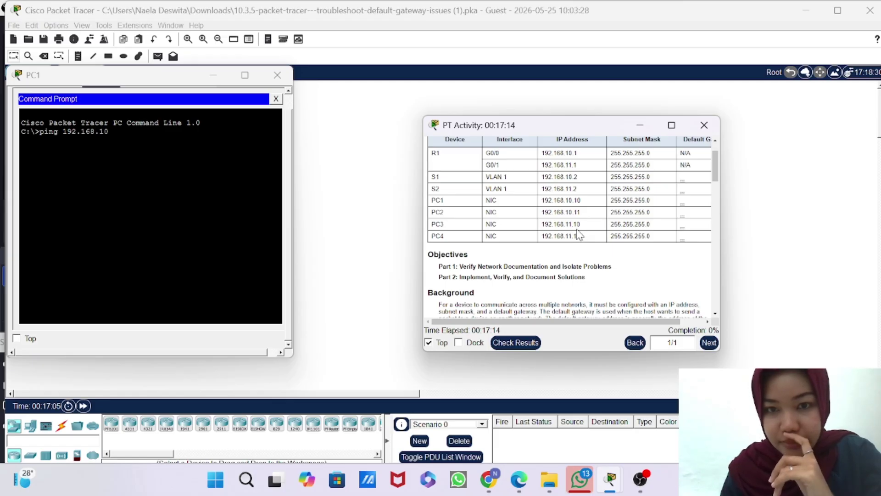
pyautogui.click(138, 132)
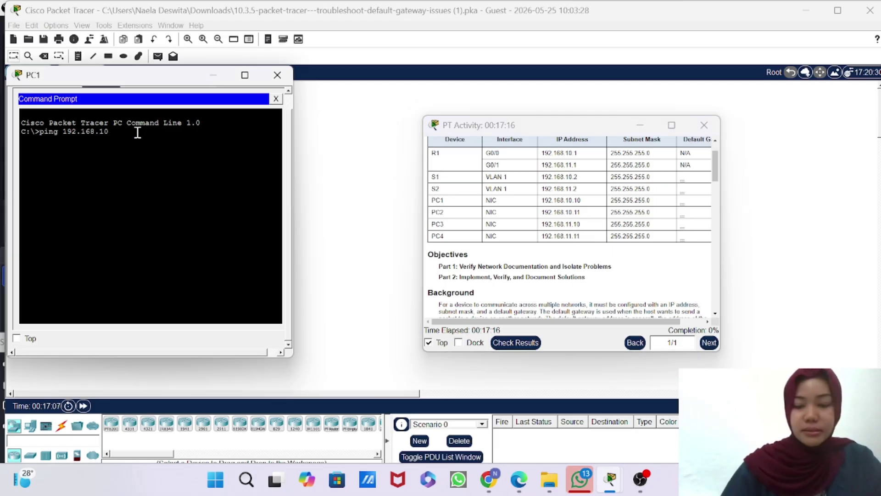
pyautogui.write('.11')
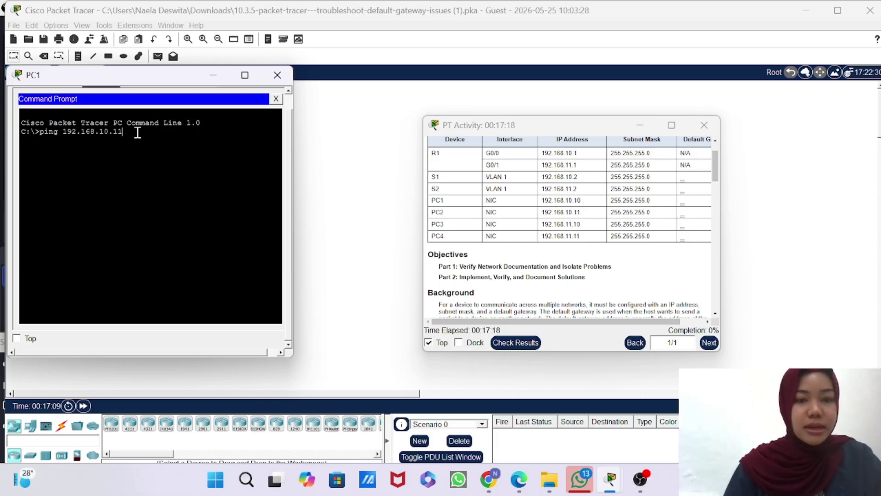
pyautogui.press('Return')
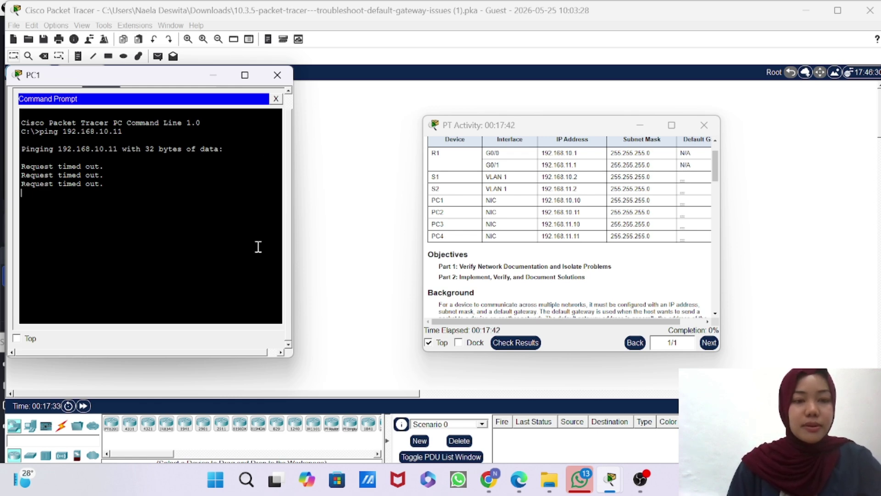
# Step: Set PC1's static IPv4 address to 192.168.10.10 in its IP configuration and minimize the PC1 window
pyautogui.click(276, 99)
pyautogui.click(36, 148)
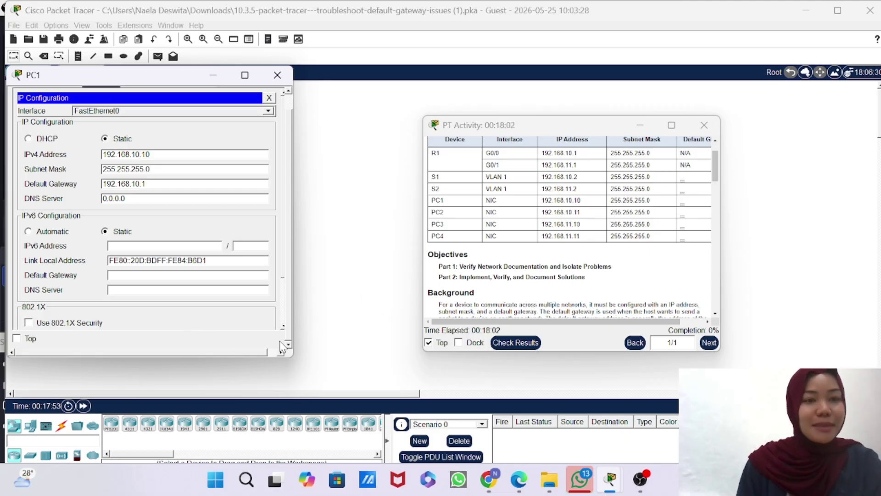
pyautogui.click(208, 75)
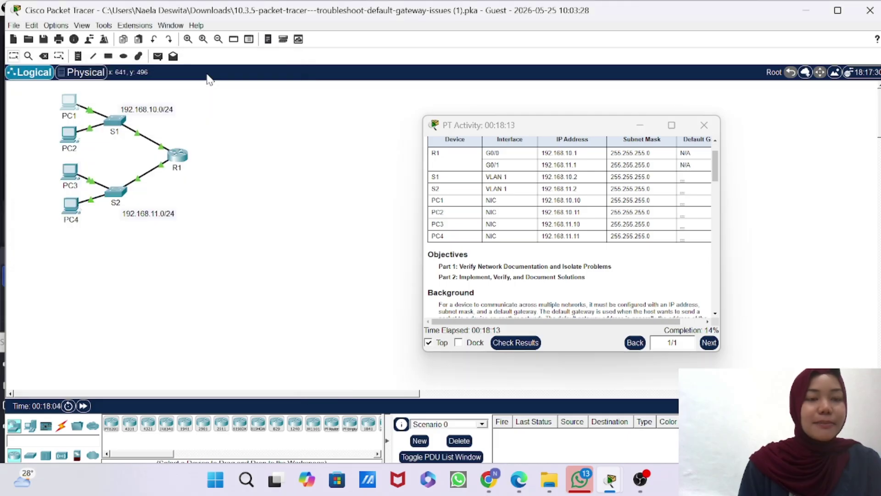
# Step: Reopen PC1's command prompt and repeat the ping to PC2 at 192.168.10.11
pyautogui.click(73, 103)
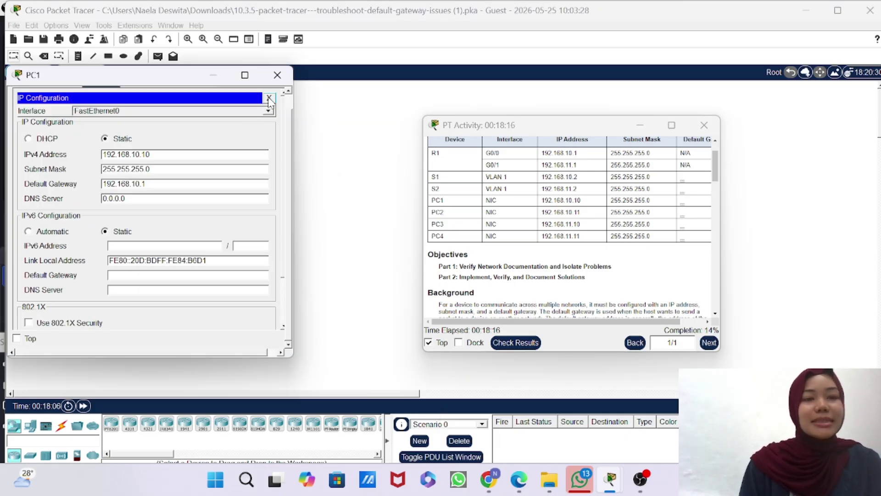
pyautogui.click(269, 98)
pyautogui.click(213, 139)
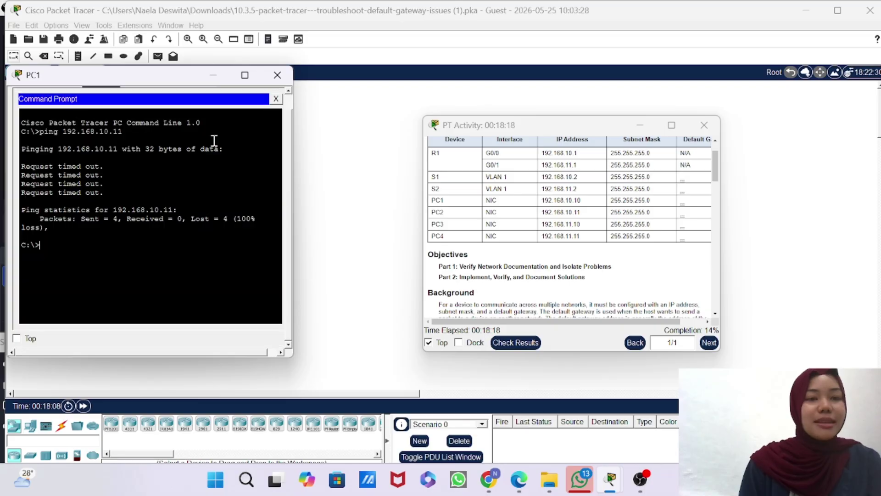
pyautogui.write('ping 192')
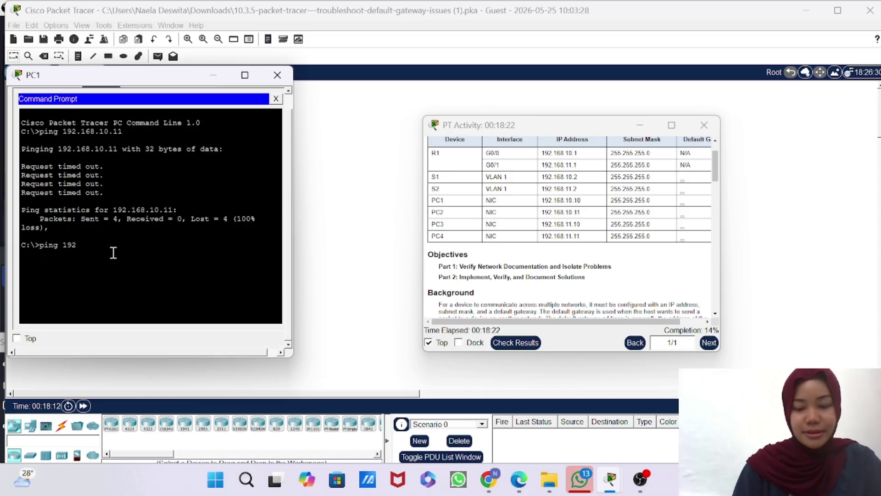
pyautogui.write('.168.10')
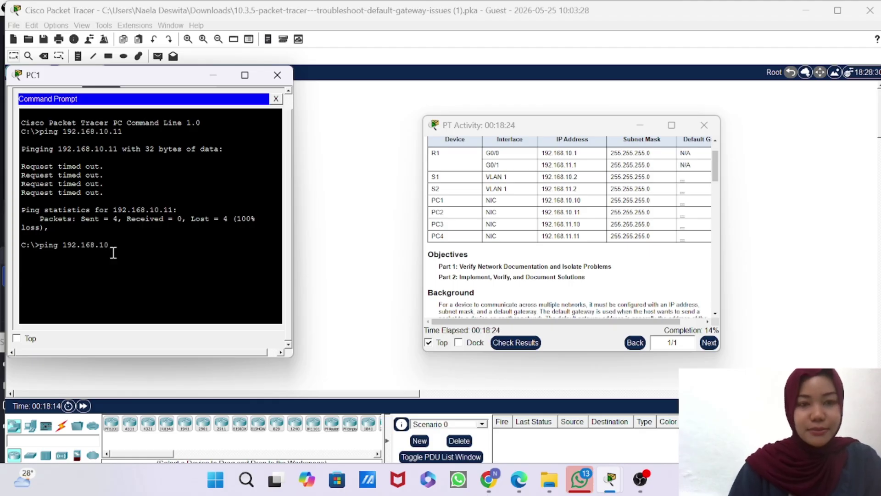
pyautogui.write('.1')
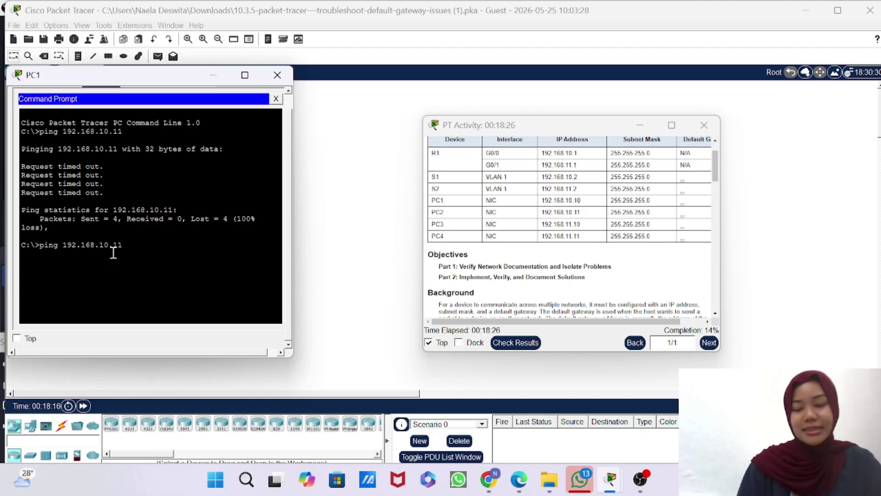
pyautogui.write('1')
pyautogui.press('Return')
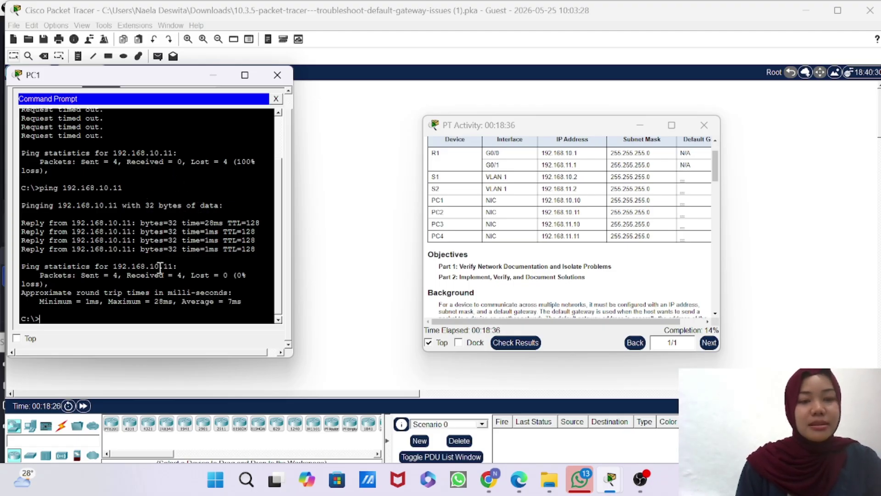
# Step: Ping switch S1 at 192.168.10.2 from PC1's command prompt, and minimize the PC1 window
pyautogui.write('pi')
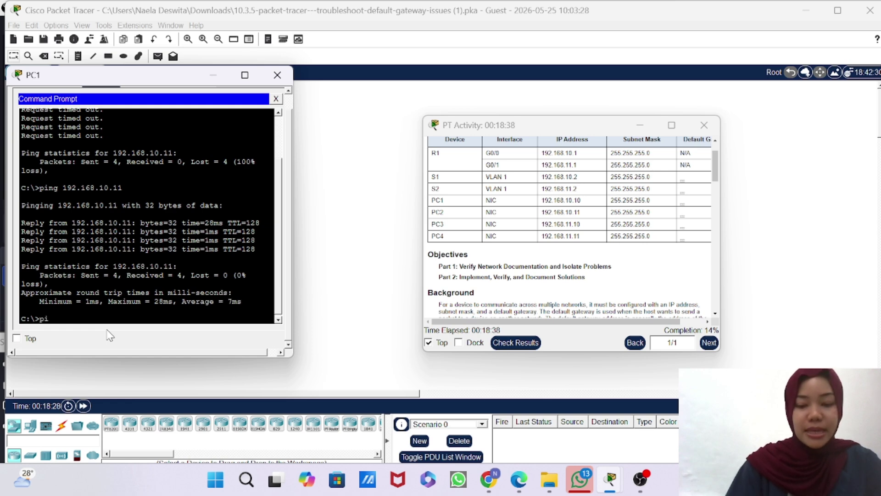
pyautogui.write('ng 19')
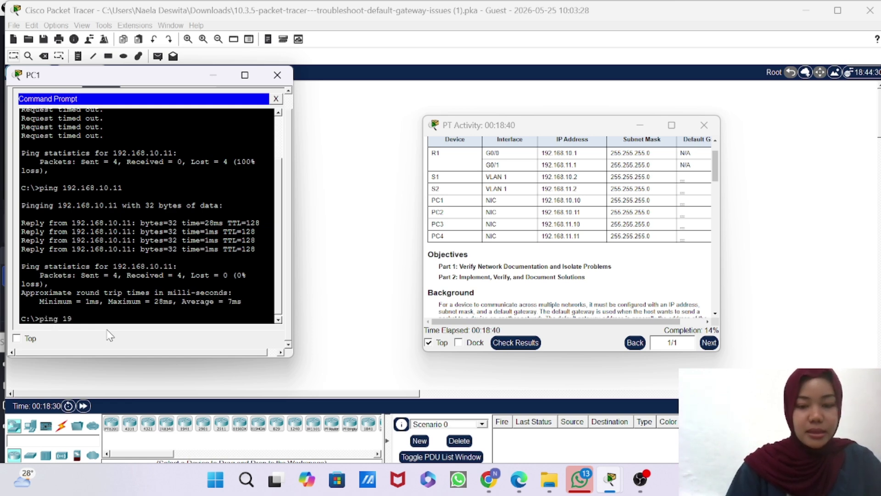
pyautogui.write('2.168')
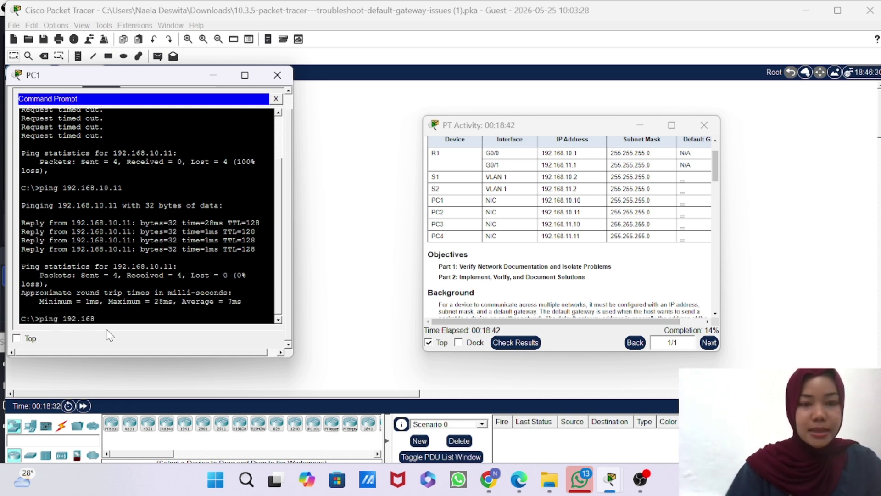
pyautogui.write('.10.2')
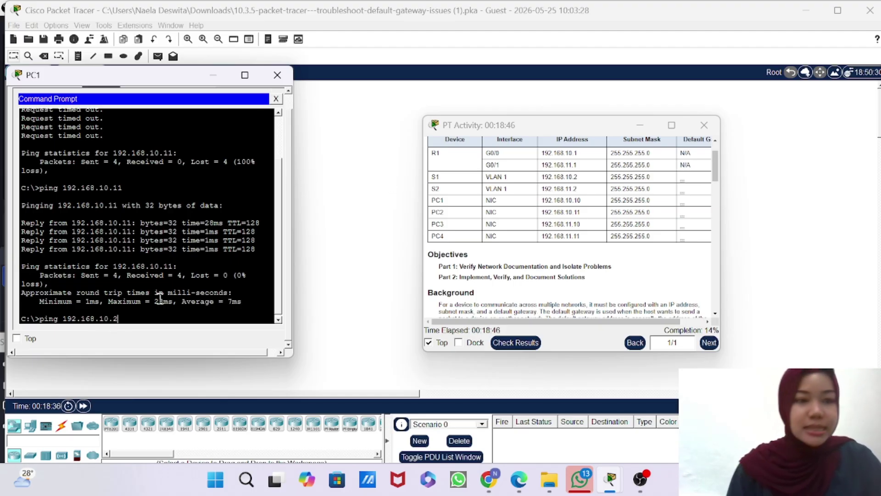
pyautogui.press('Return')
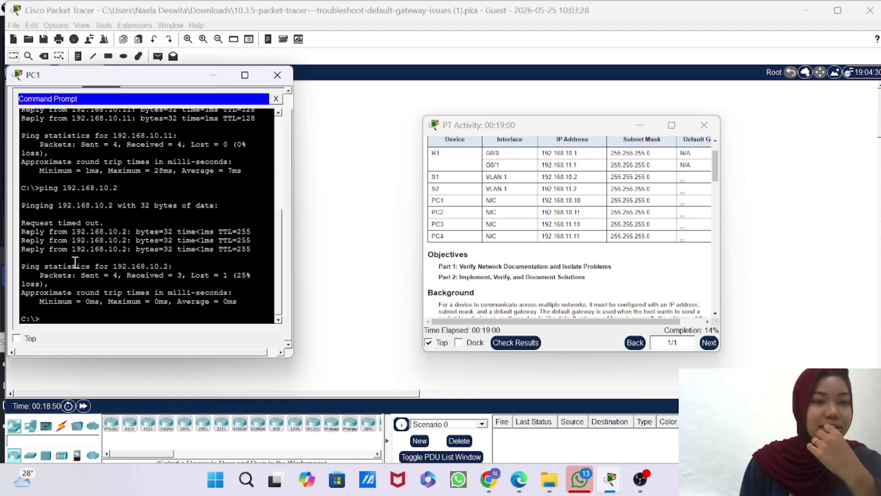
pyautogui.click(215, 76)
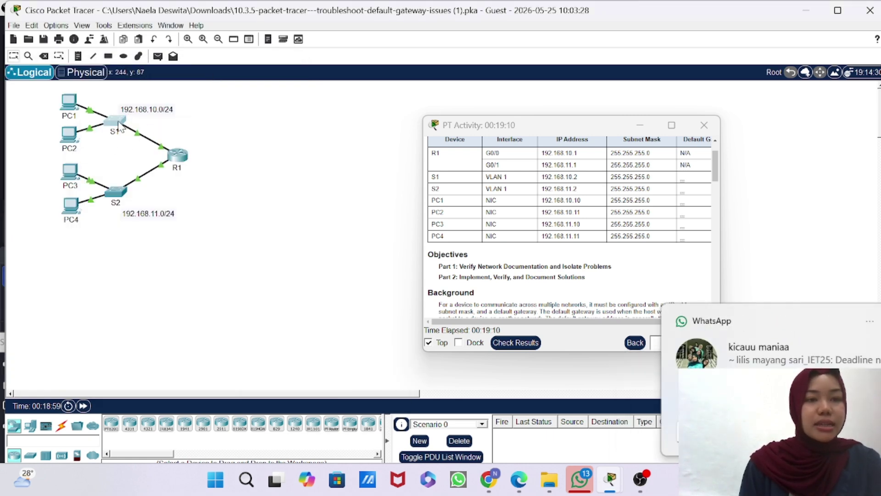
# Step: Open switch S1's command line beside the activity instructions window and enter privileged EXEC mode
pyautogui.click(119, 128)
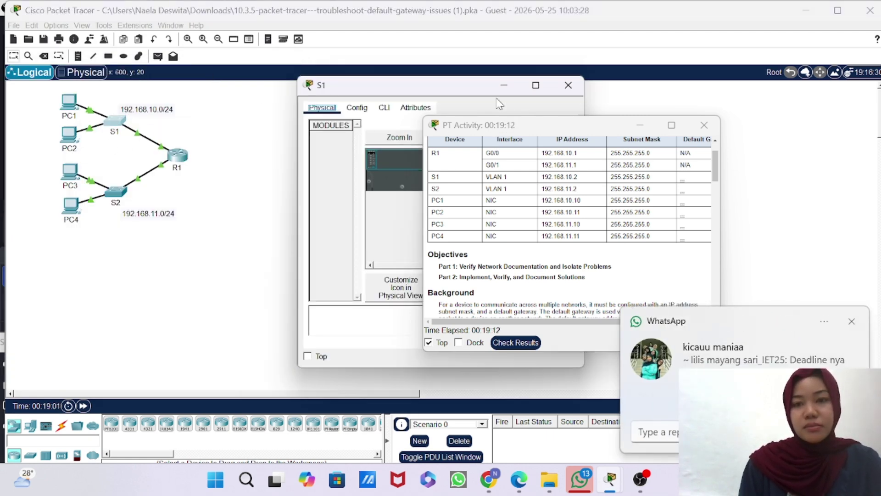
pyautogui.moveTo(480, 130); pyautogui.dragTo(546, 86)
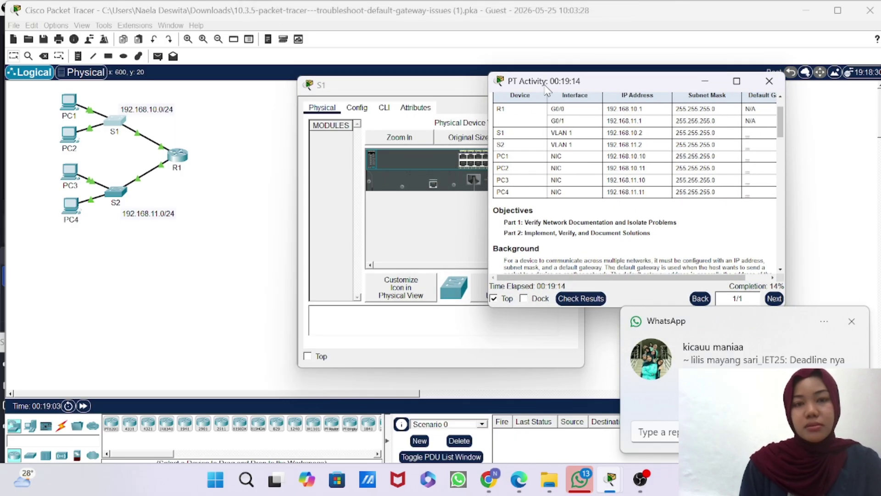
pyautogui.moveTo(428, 86); pyautogui.dragTo(171, 82)
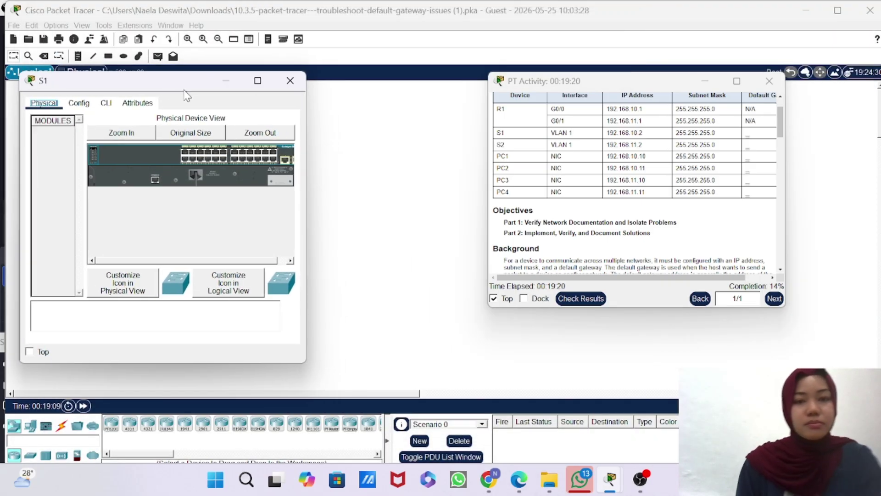
pyautogui.click(107, 103)
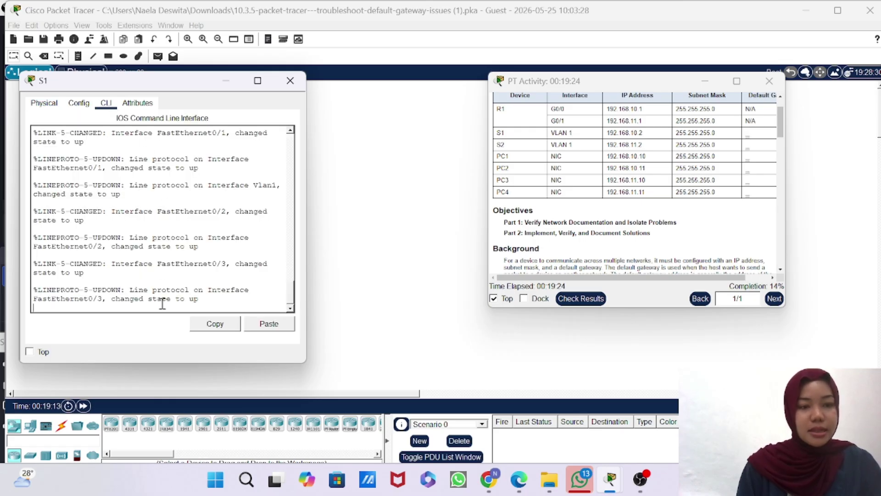
pyautogui.press('Return')
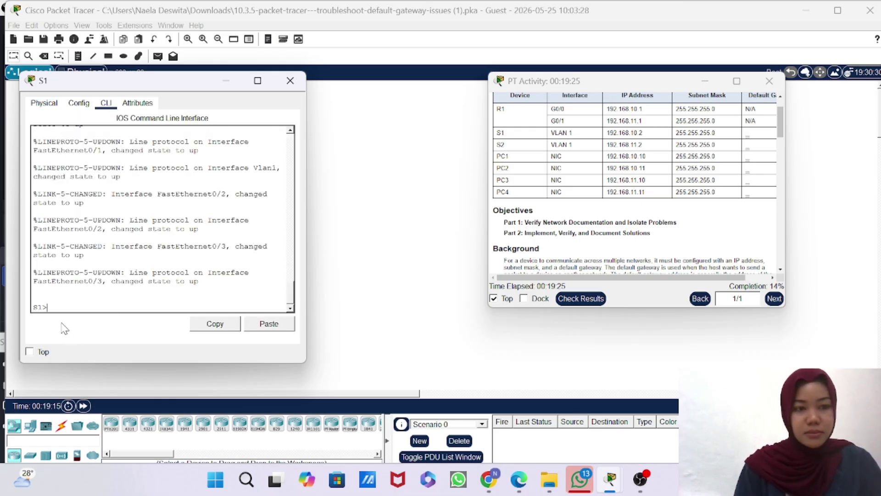
pyautogui.write('en')
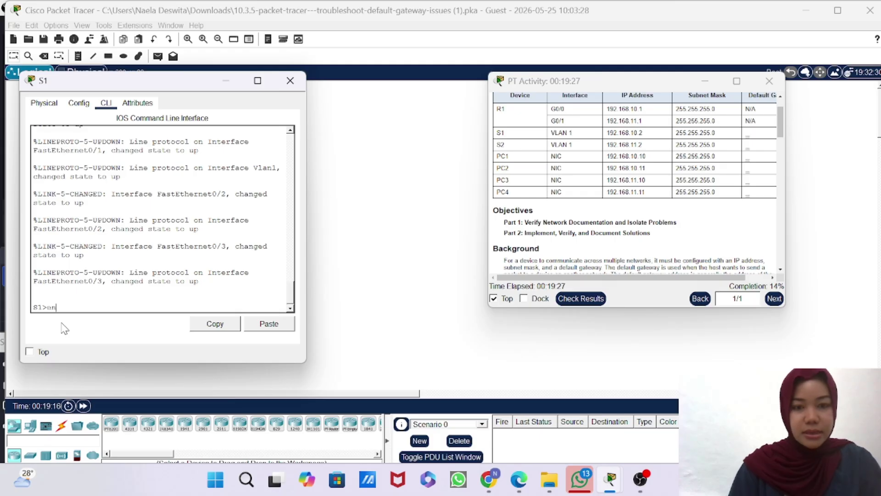
pyautogui.press('Return')
# Step: Display S1's interface summary with show ip interface brief and page through to the VLAN 1 entry
pyautogui.write('sho')
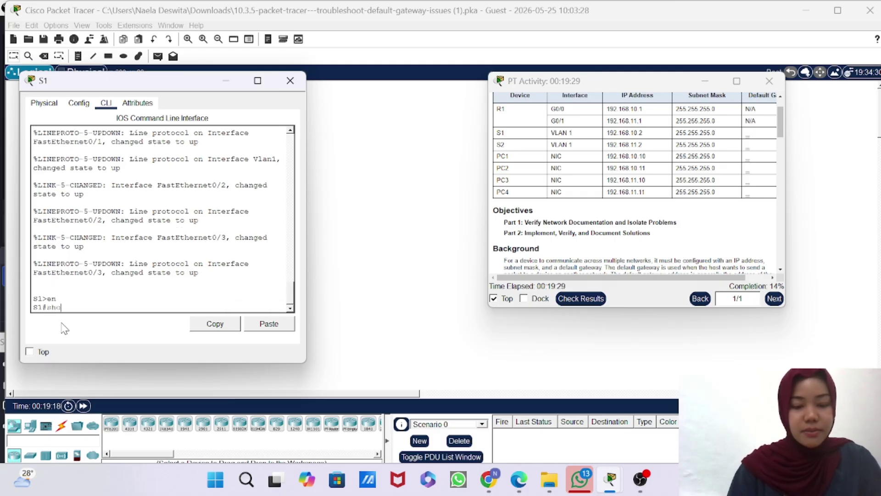
pyautogui.write('w ip')
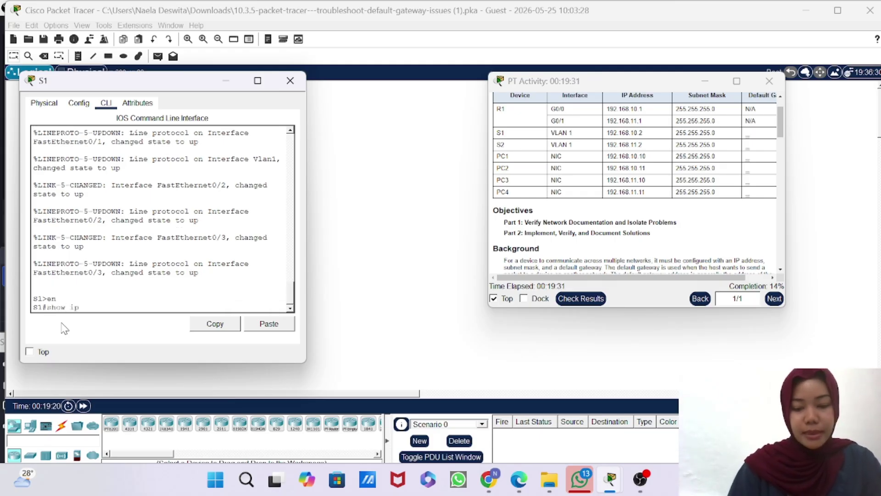
pyautogui.write(' interface')
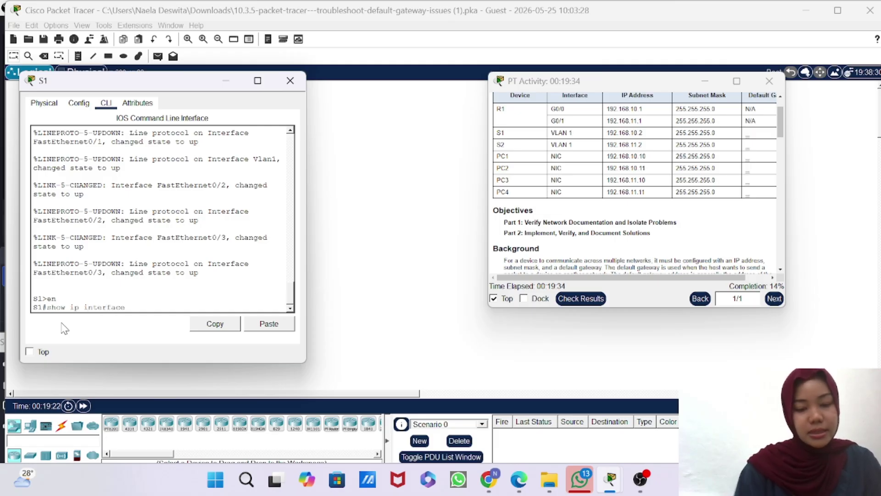
pyautogui.write(' brief')
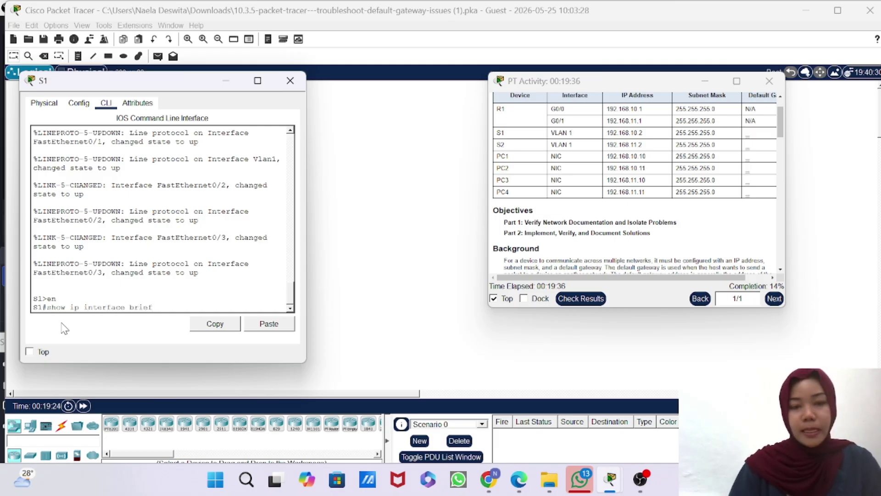
pyautogui.press('Return')
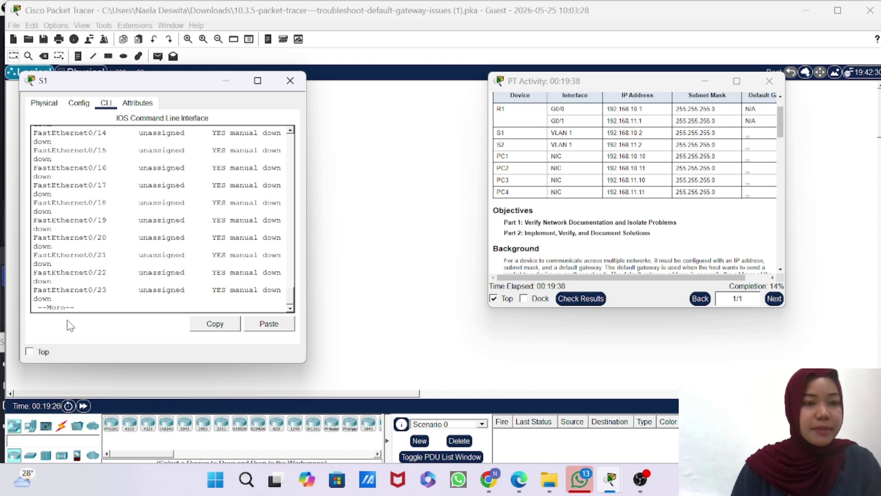
pyautogui.press('Return')
pyautogui.press('Return')
pyautogui.press('Return')
pyautogui.press('Return')
pyautogui.press('Return')
pyautogui.press('Return')
pyautogui.press('Return')
pyautogui.press('Return')
pyautogui.press('Return')
pyautogui.press('Return')
pyautogui.press('Return')
pyautogui.press('Return')
pyautogui.press('Return')
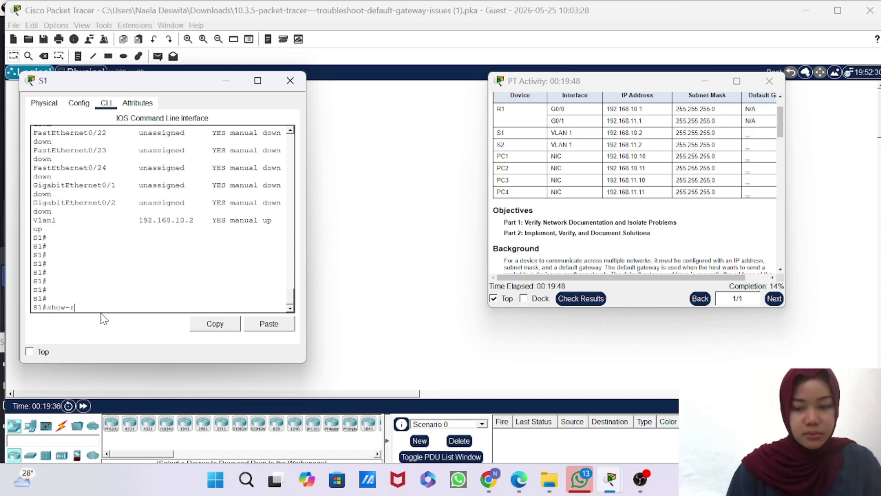
# Step: Display S1's full configuration with show running-config and page through it to check for a default gateway
pyautogui.write('unn')
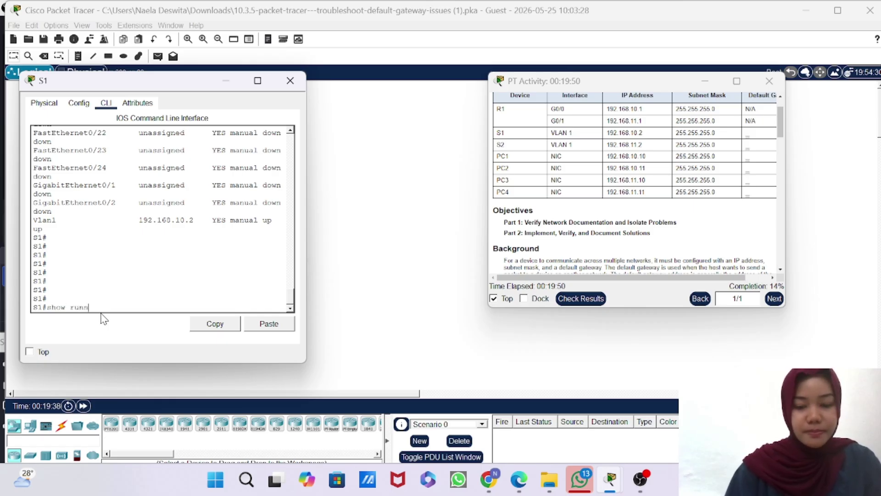
pyautogui.write('ing-con')
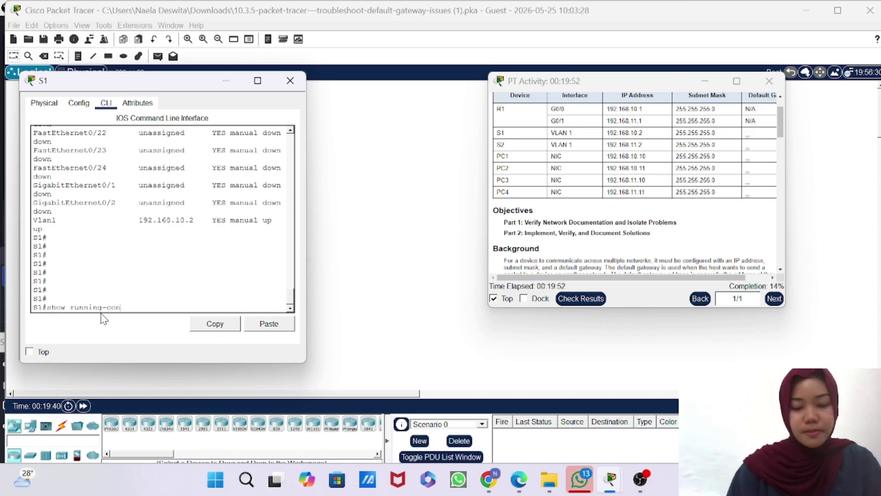
pyautogui.write('fig')
pyautogui.press('Return')
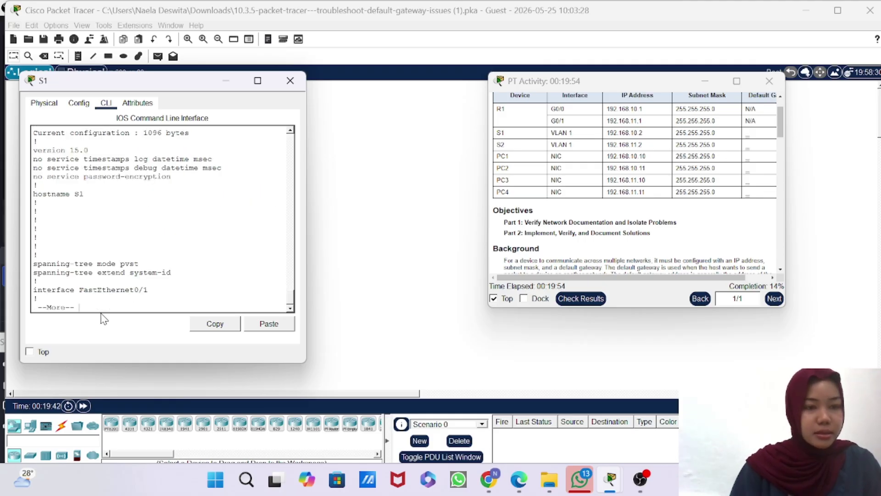
pyautogui.press('Return')
pyautogui.press('Return')
pyautogui.press('Return')
pyautogui.press('Return')
pyautogui.press('Return')
pyautogui.press('Return')
pyautogui.press('Return')
pyautogui.press('Return')
pyautogui.press('Return')
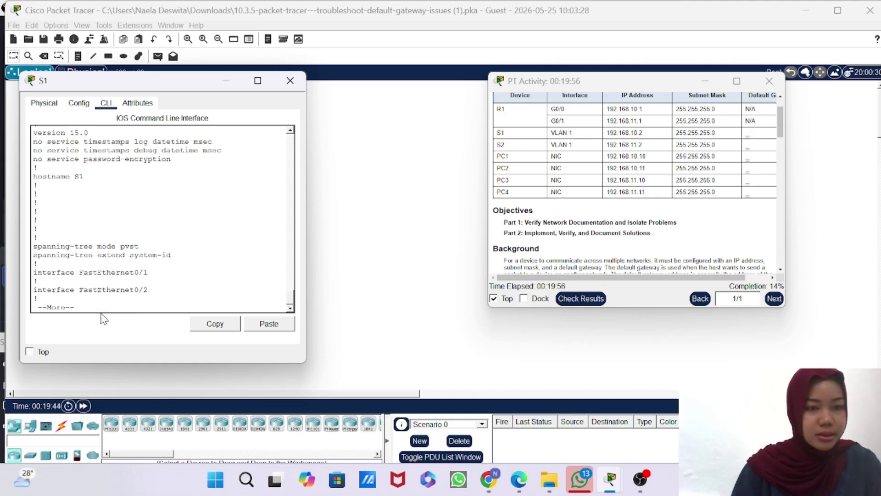
pyautogui.press('space')
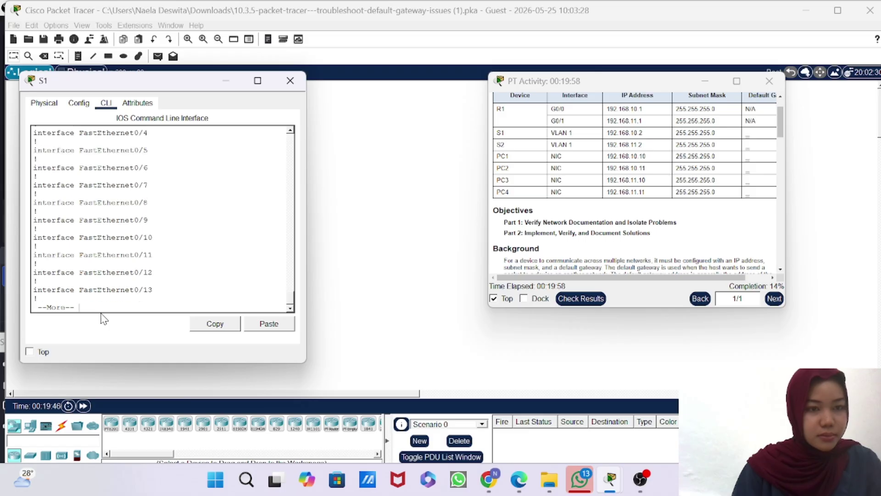
pyautogui.press('Return')
pyautogui.press('Return')
pyautogui.press('Return')
pyautogui.press('Return')
pyautogui.press('Return')
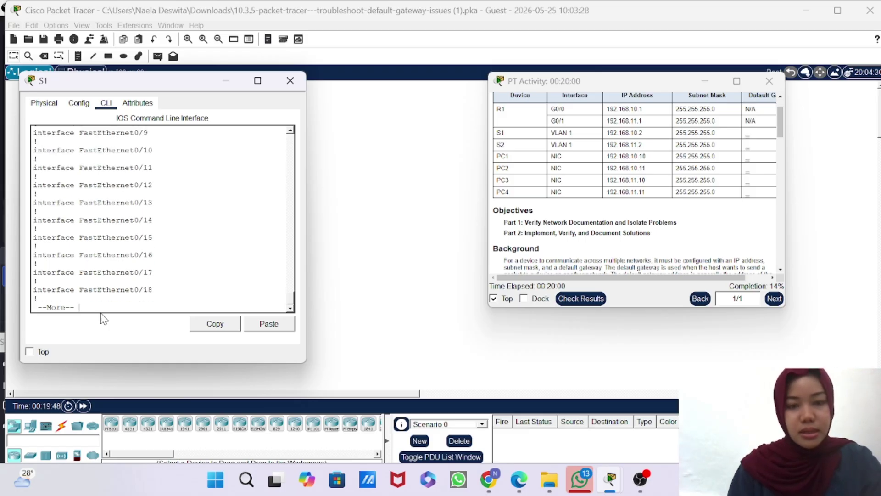
pyautogui.press('Return')
pyautogui.press('Return')
pyautogui.press('Return')
pyautogui.press('Return')
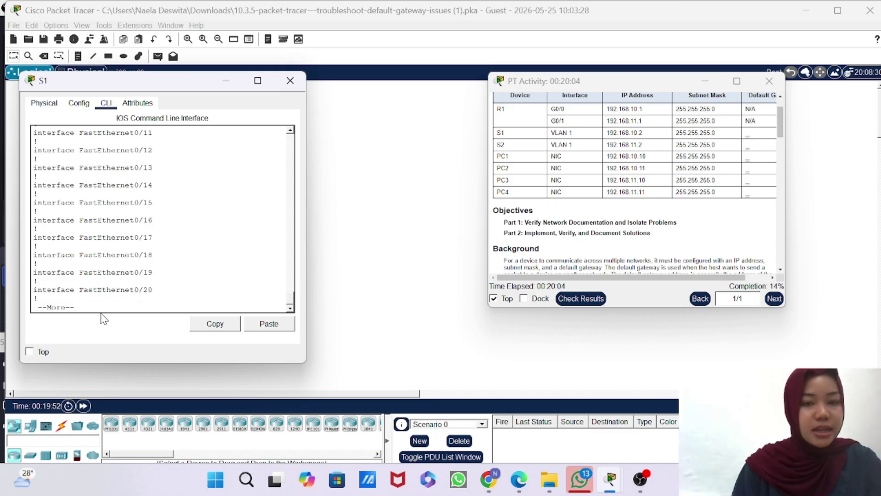
pyautogui.press('Return')
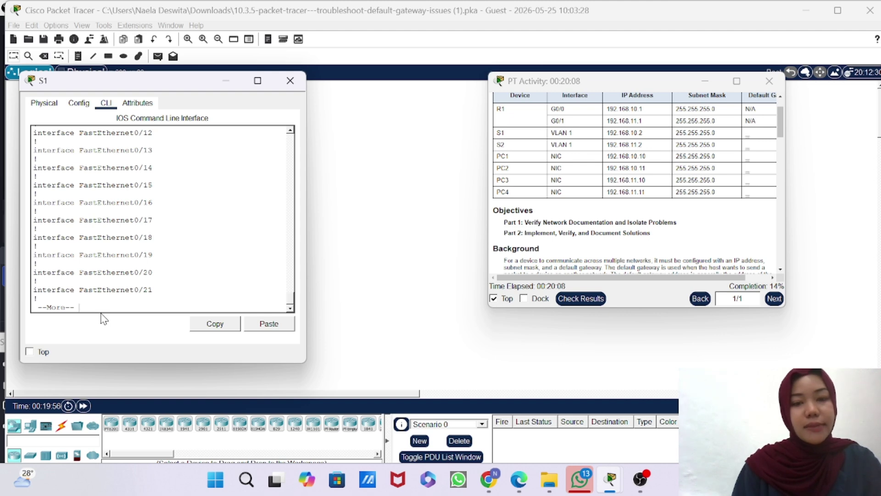
pyautogui.press('Return')
pyautogui.press('Return')
pyautogui.press('Return')
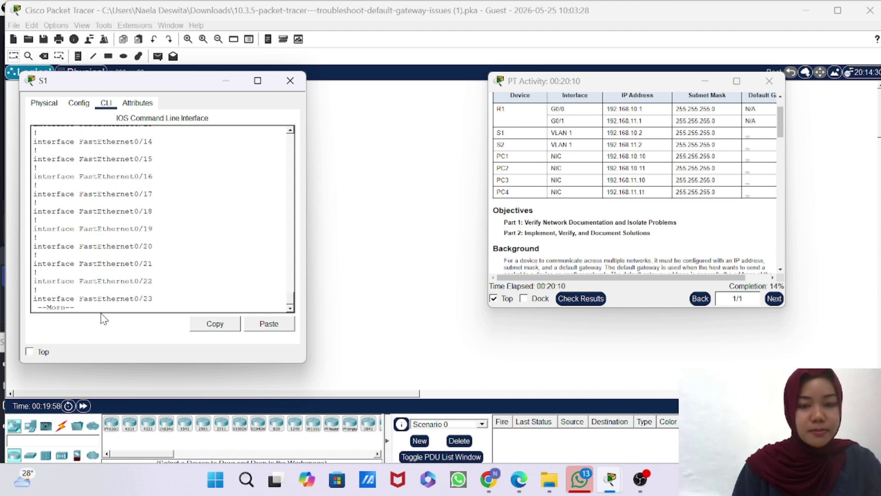
pyautogui.press('Return')
pyautogui.press('Return')
pyautogui.press('Return')
pyautogui.press('Return')
pyautogui.press('Return')
pyautogui.press('Return')
pyautogui.press('Return')
pyautogui.press('Return')
pyautogui.press('Return')
pyautogui.press('Return')
pyautogui.press('Return')
pyautogui.press('Return')
pyautogui.press('Return')
pyautogui.press('Return')
pyautogui.press('Return')
pyautogui.press('Return')
pyautogui.press('Return')
pyautogui.press('Return')
pyautogui.press('Return')
pyautogui.press('Return')
pyautogui.press('Return')
pyautogui.press('Return')
pyautogui.press('Return')
pyautogui.press('Return')
pyautogui.press('Return')
pyautogui.press('Return')
pyautogui.press('Return')
pyautogui.press('Return')
pyautogui.press('Return')
pyautogui.press('Return')
pyautogui.press('Return')
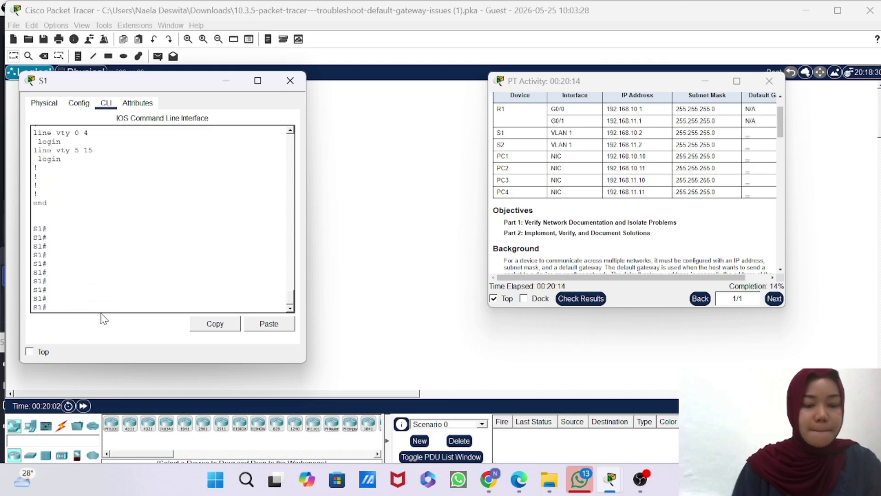
# Step: Set S1's default gateway to 192.168.10.1 in global configuration mode, end the configuration and minimize the S1 window
pyautogui.write('conf t')
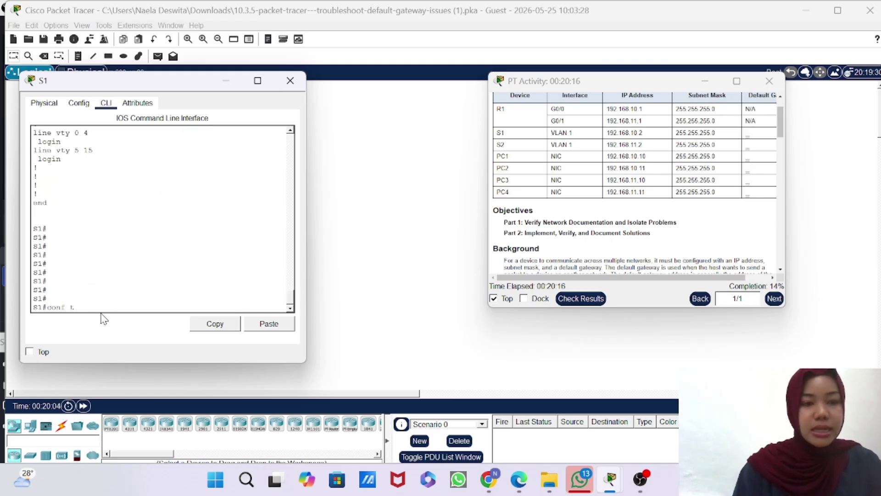
pyautogui.press('Return')
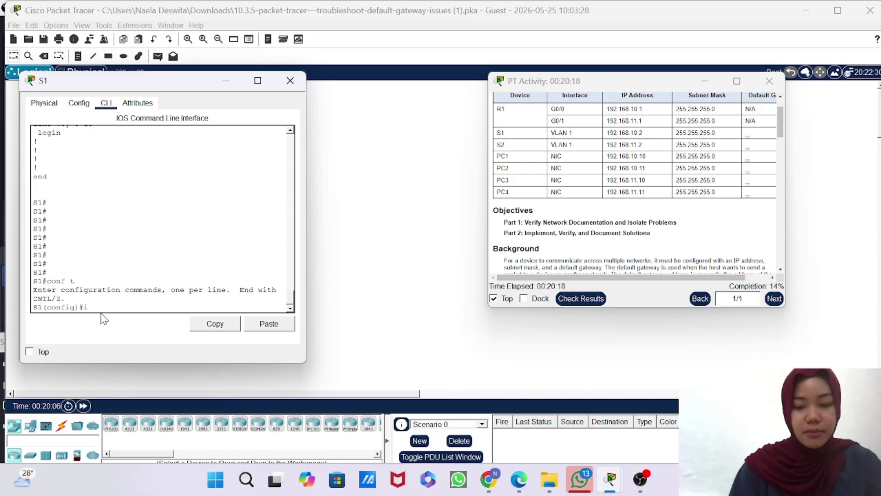
pyautogui.write('ip def')
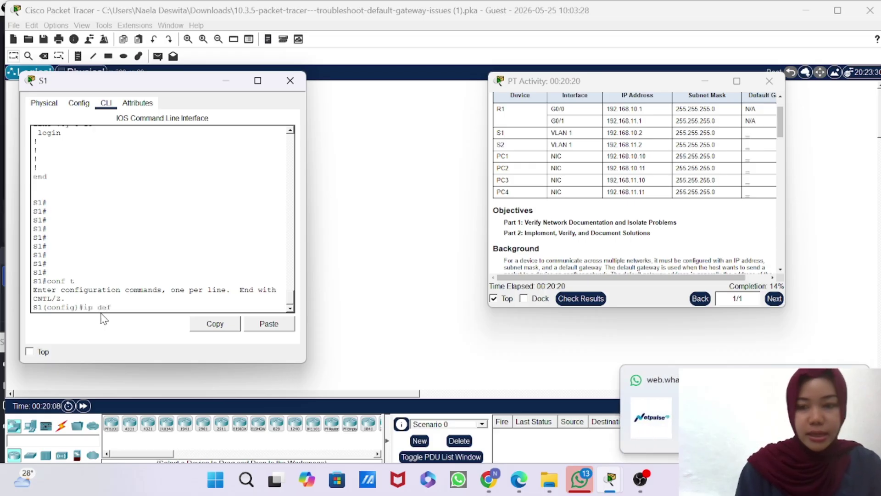
pyautogui.write('ault')
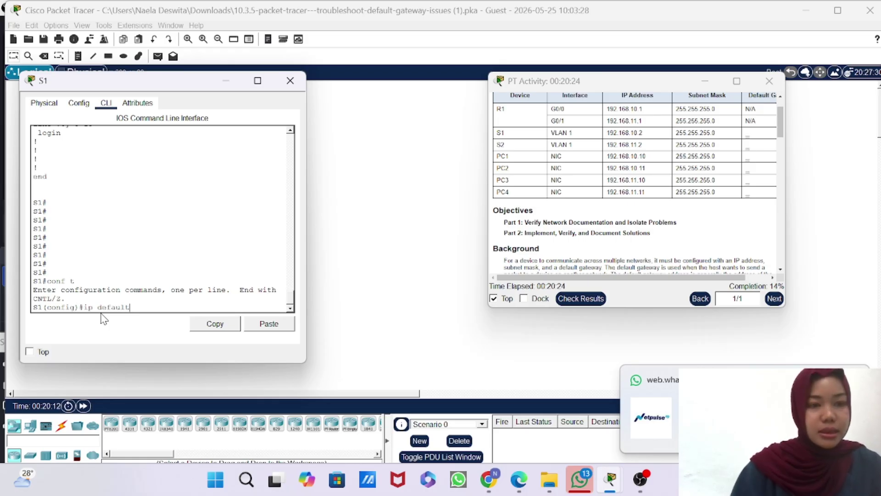
pyautogui.write('-')
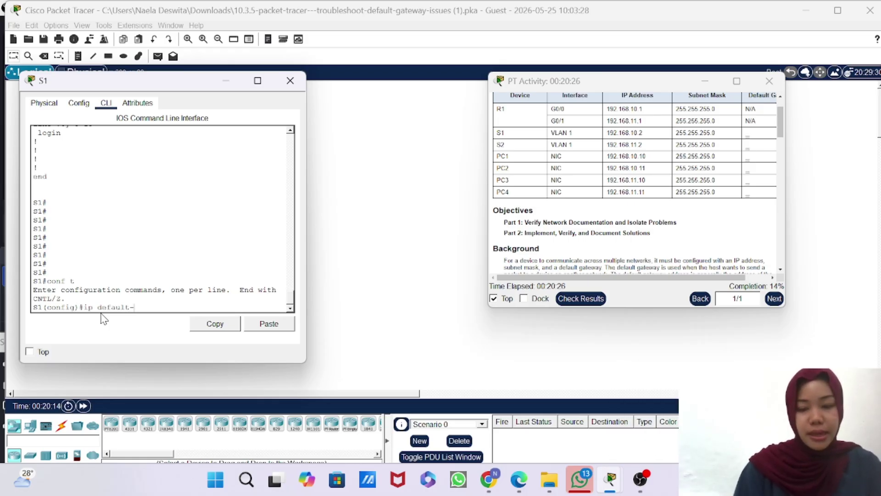
pyautogui.write('gatewa')
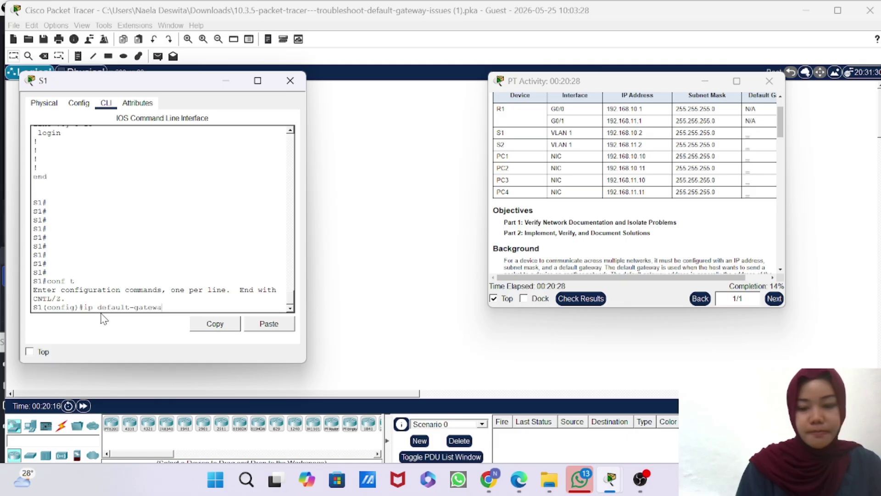
pyautogui.write('y 192')
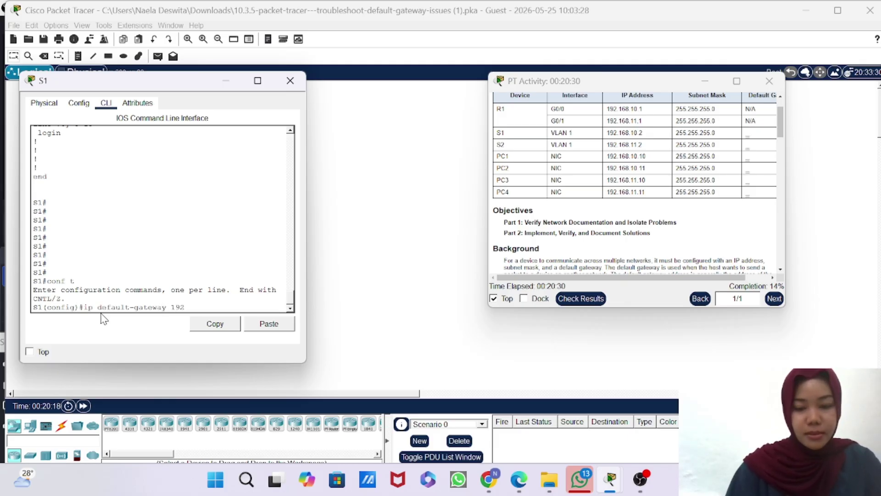
pyautogui.write('.168')
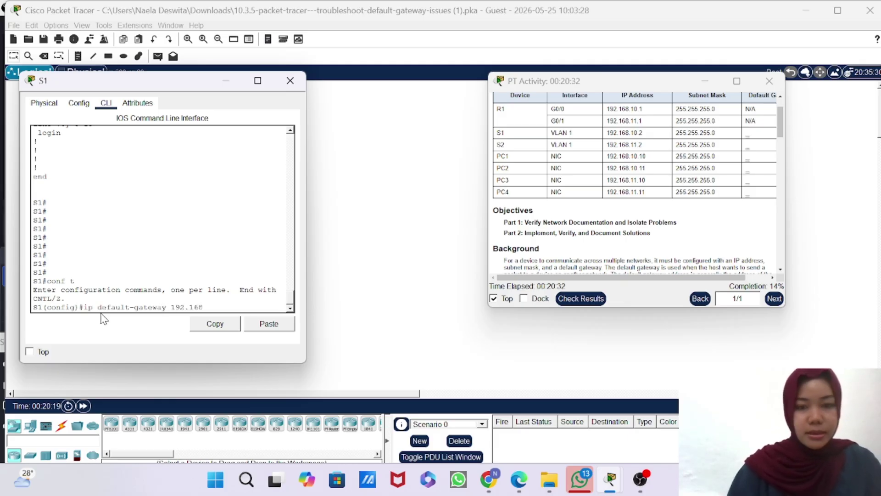
pyautogui.write('.')
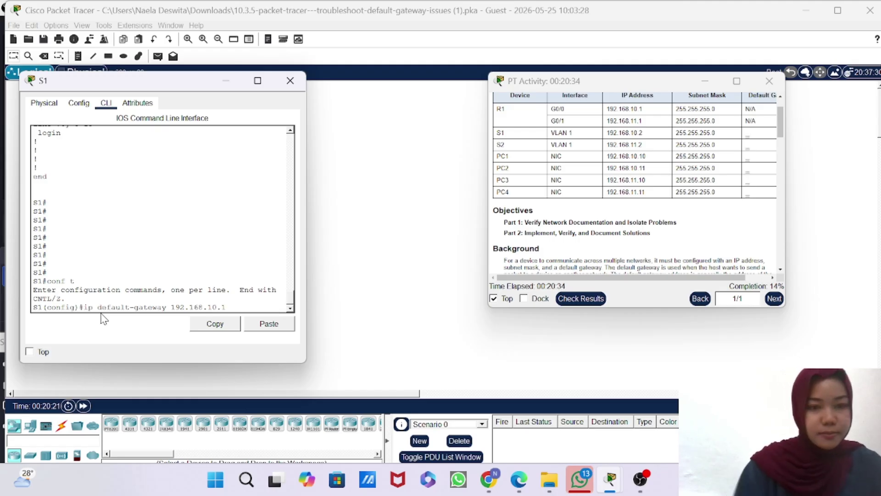
pyautogui.write('10.1')
pyautogui.press('Return')
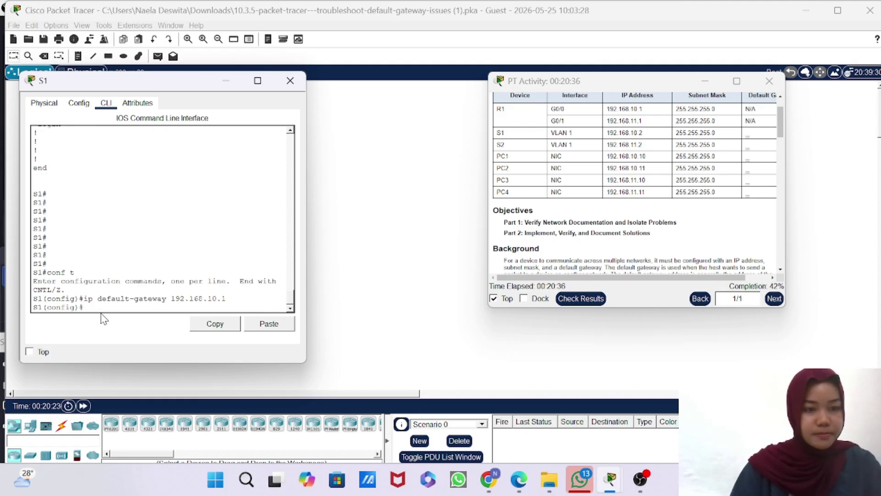
pyautogui.write('ens')
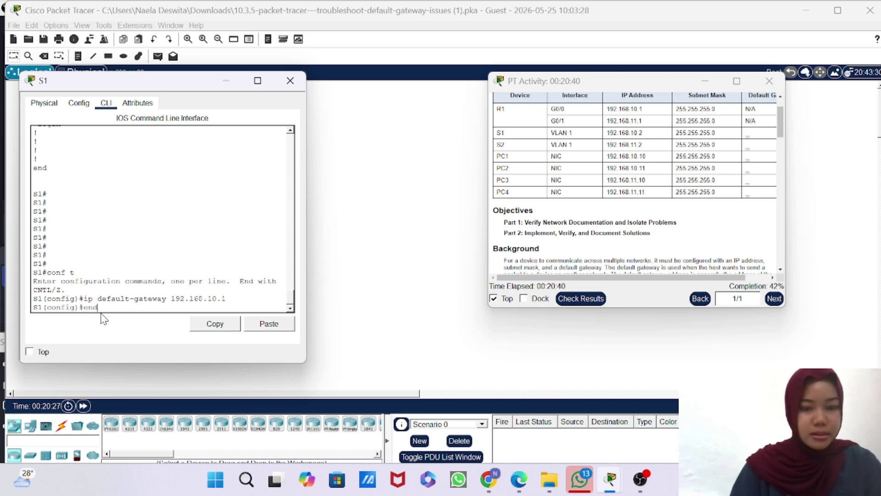
pyautogui.press('Return')
pyautogui.press('Return')
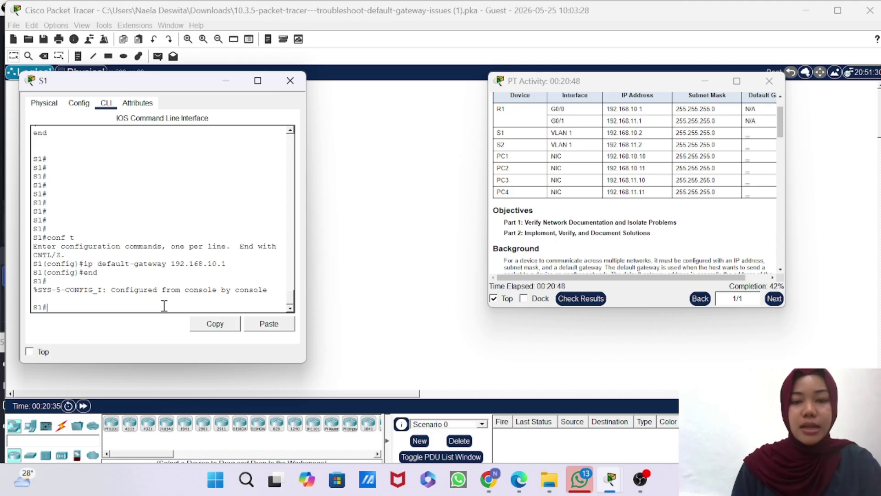
pyautogui.click(224, 83)
# Step: Ping the default gateway 192.168.10.1 from PC1's command prompt and minimize the PC1 window
pyautogui.click(71, 115)
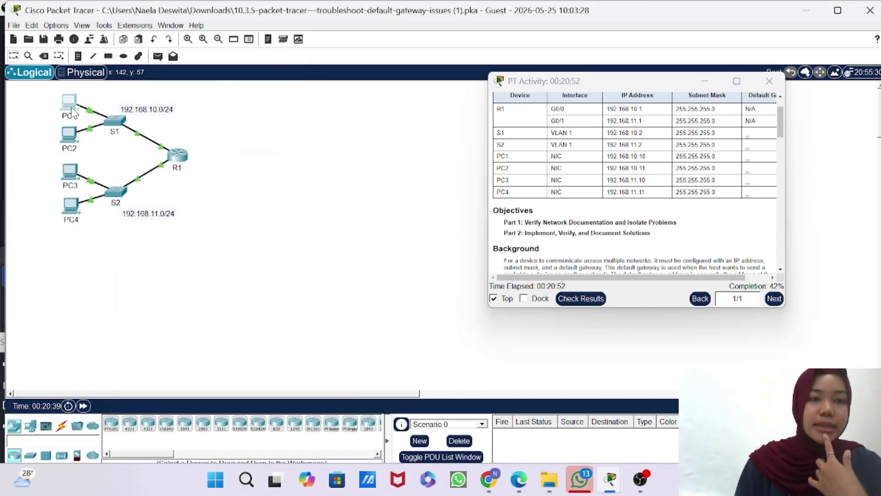
pyautogui.scroll(-6, 105, 315)
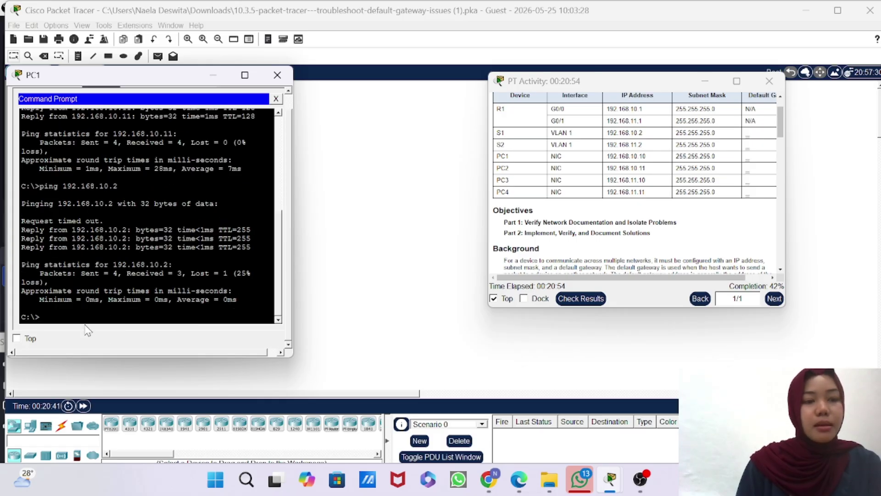
pyautogui.write('ping')
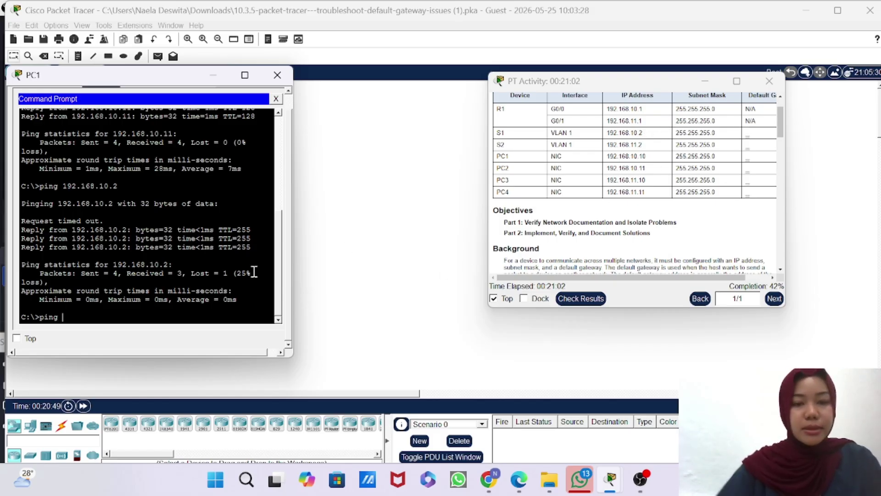
pyautogui.write('192.1')
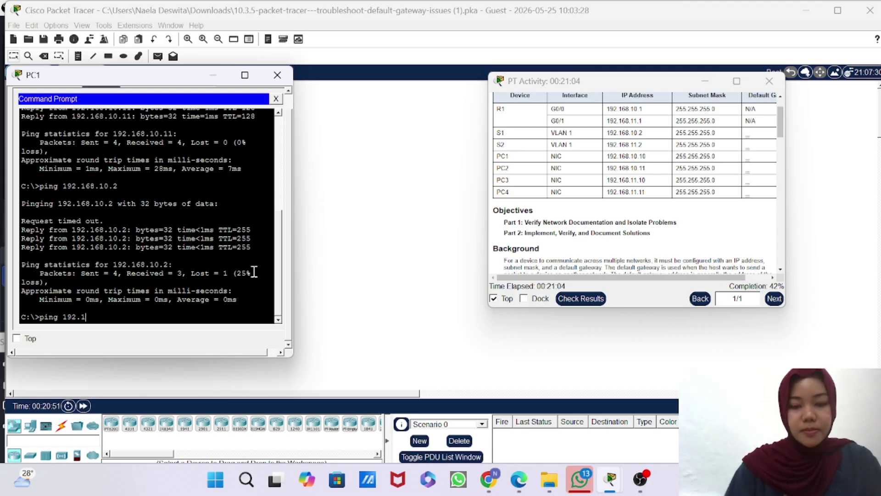
pyautogui.write('68.1')
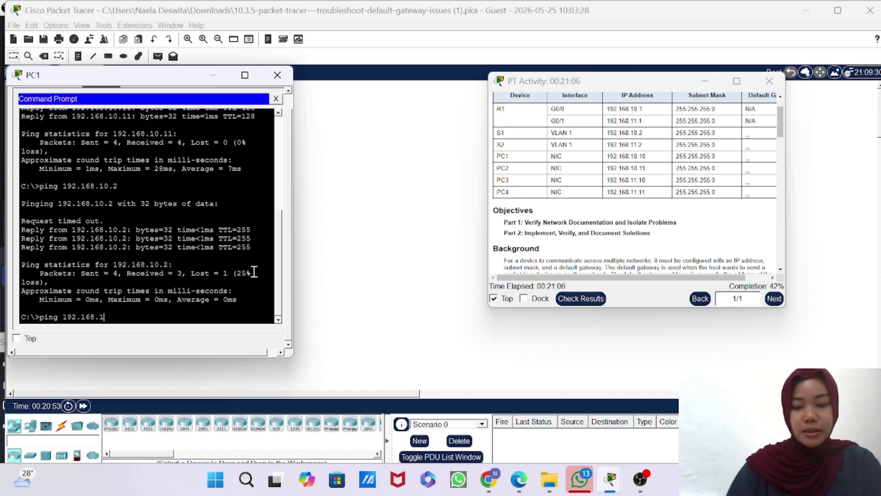
pyautogui.write('0.1')
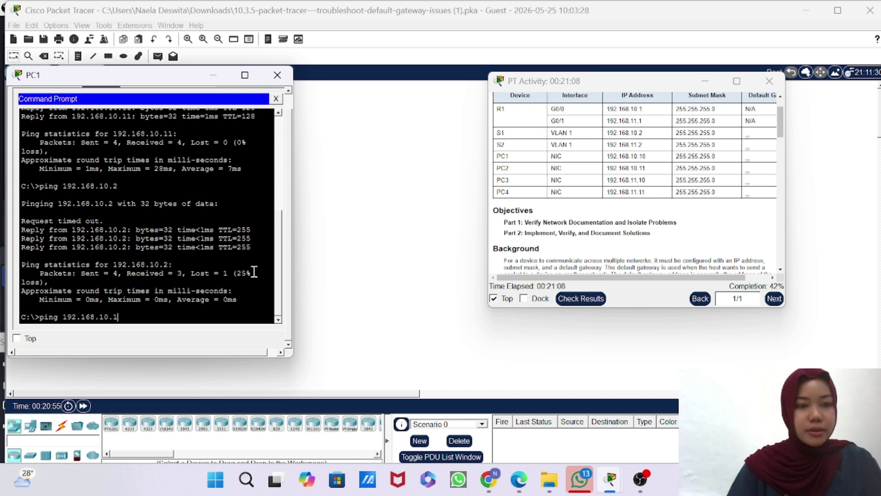
pyautogui.press('Return')
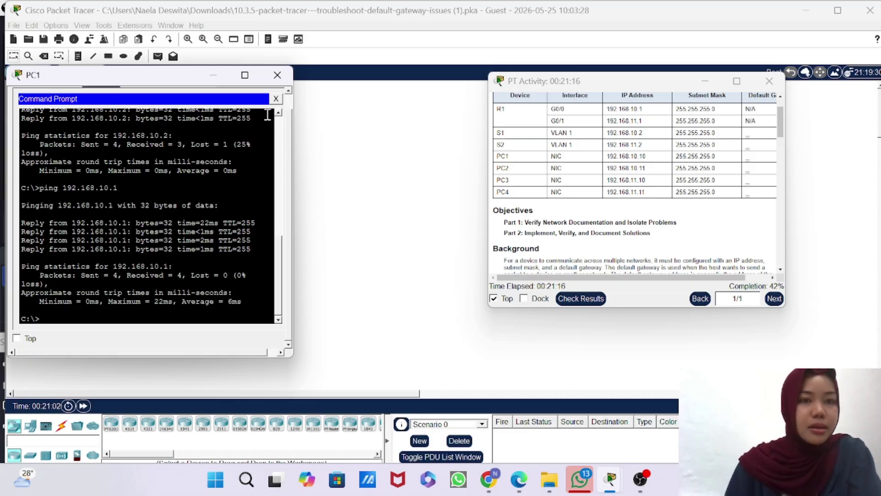
pyautogui.click(217, 81)
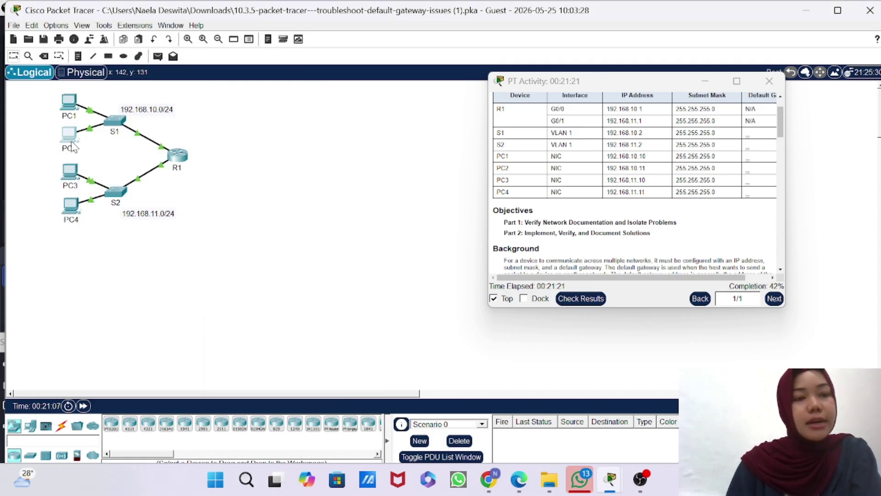
# Step: Check PC2's IP address, subnet mask and default gateway against the addressing table in the activity instructions, then minimize PC2
pyautogui.click(73, 146)
pyautogui.moveTo(387, 85); pyautogui.dragTo(163, 98)
pyautogui.click(158, 122)
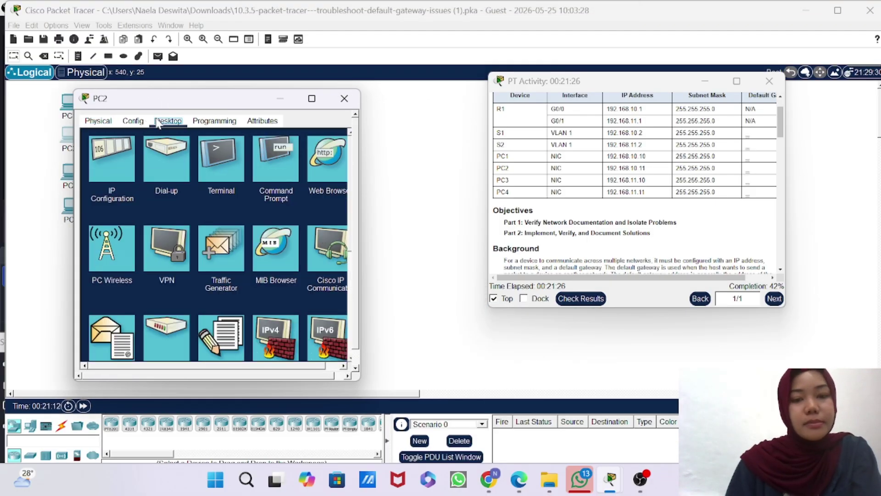
pyautogui.click(103, 172)
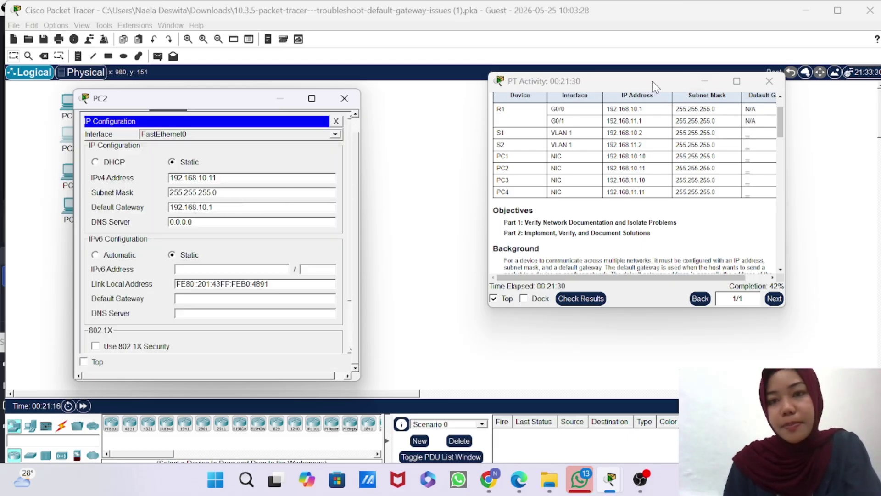
pyautogui.moveTo(654, 86); pyautogui.dragTo(700, 85)
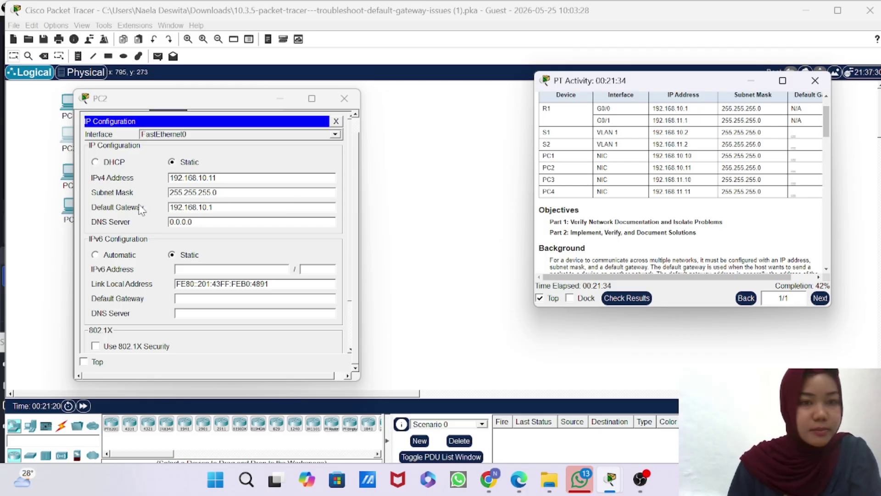
pyautogui.click(285, 101)
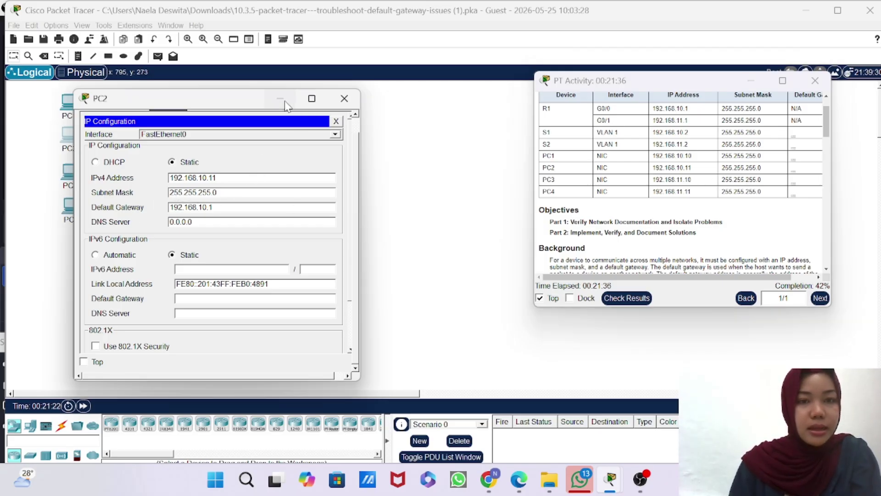
pyautogui.click(284, 102)
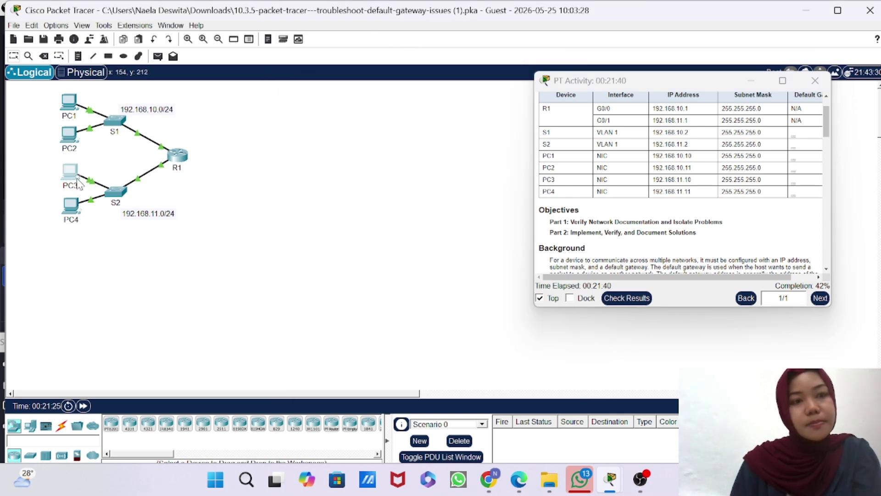
# Step: Compare PC3's IP configuration with the addressing table in the activity instructions and minimize the PC3 window
pyautogui.click(67, 176)
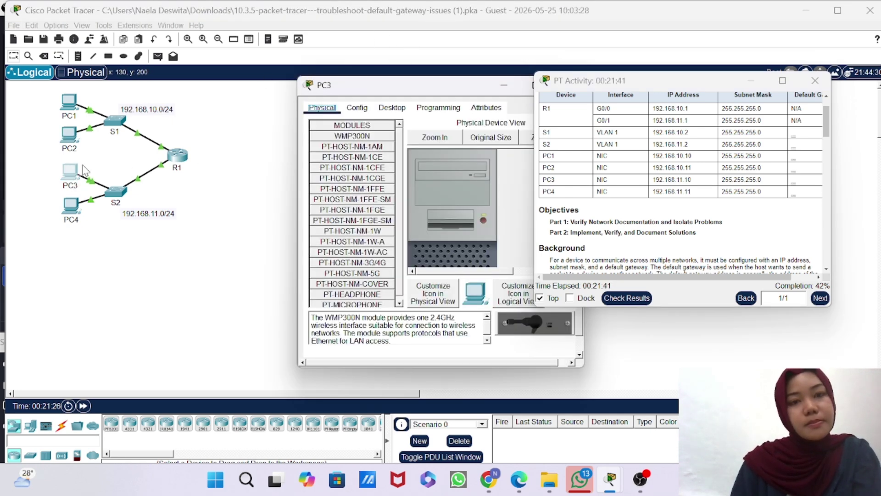
pyautogui.click(394, 108)
pyautogui.moveTo(421, 77); pyautogui.dragTo(283, 35)
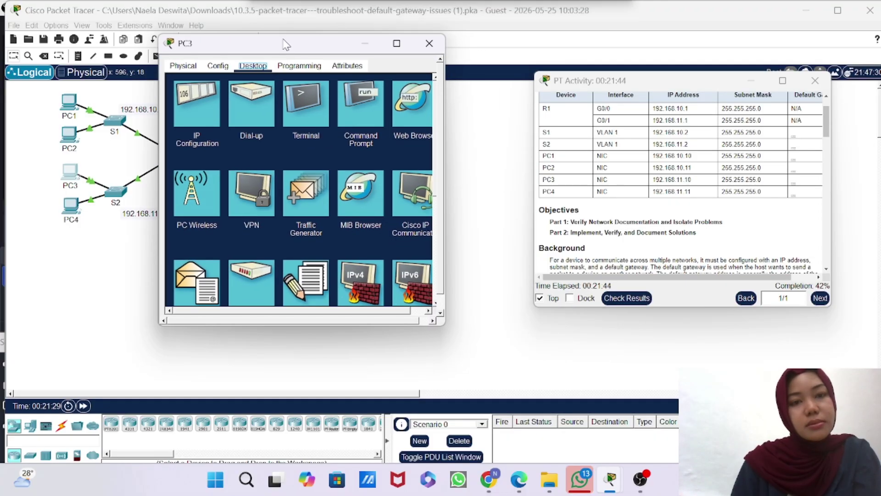
pyautogui.click(196, 110)
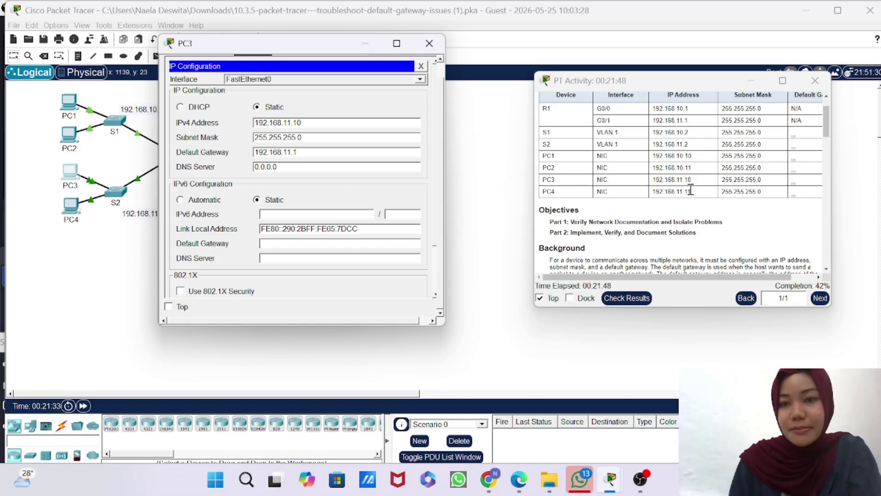
pyautogui.click(368, 44)
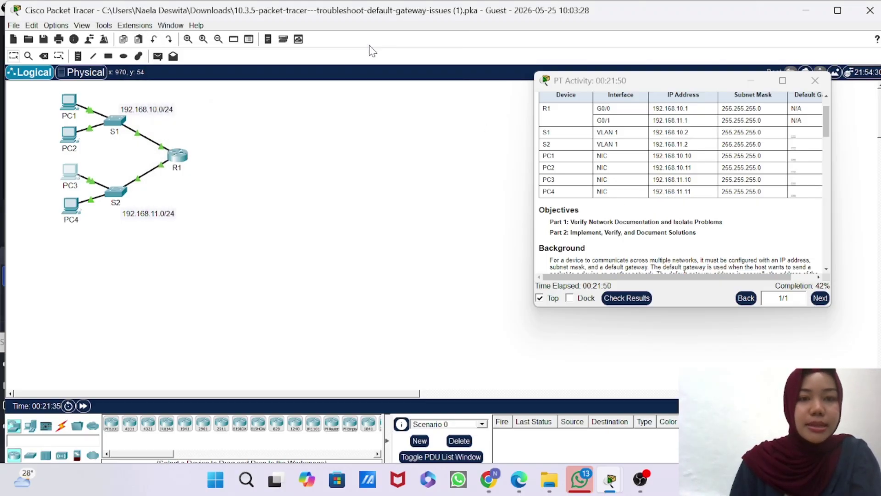
# Step: Correct PC4's default gateway in its IP configuration for the 192.168.11.0/24 network and minimize the PC4 window
pyautogui.click(74, 211)
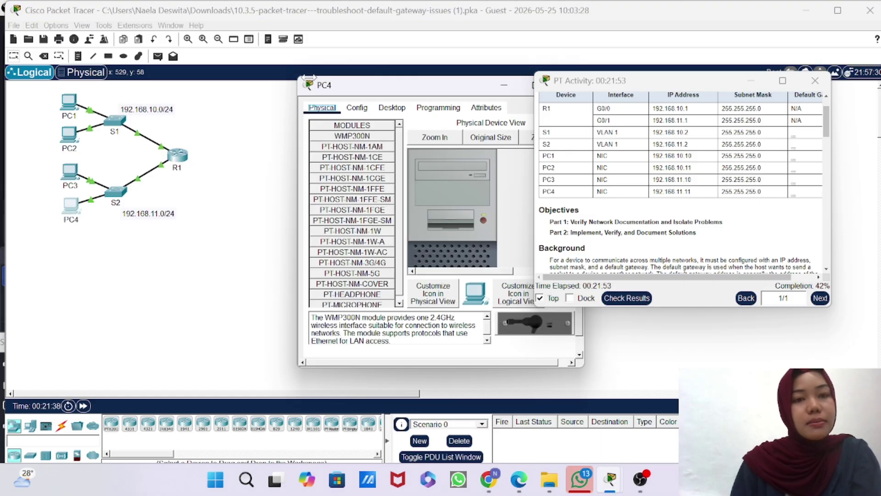
pyautogui.click(392, 108)
pyautogui.moveTo(419, 85); pyautogui.dragTo(260, 68)
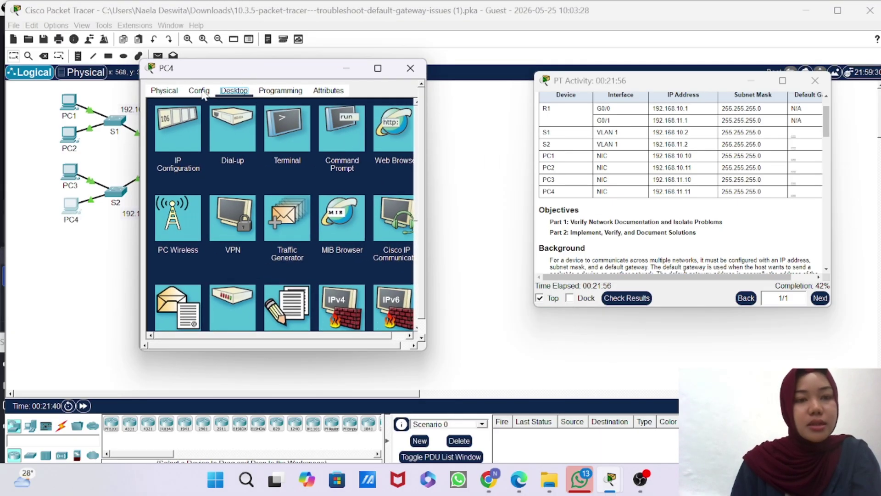
pyautogui.click(184, 122)
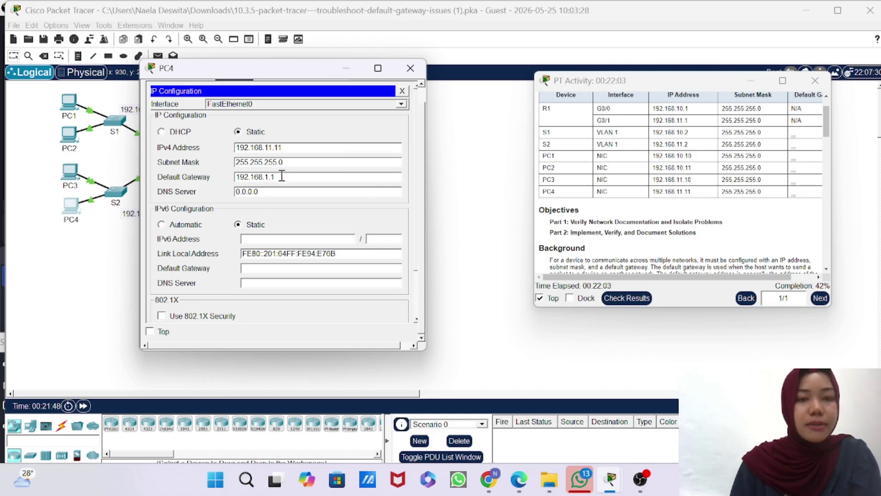
pyautogui.click(338, 67)
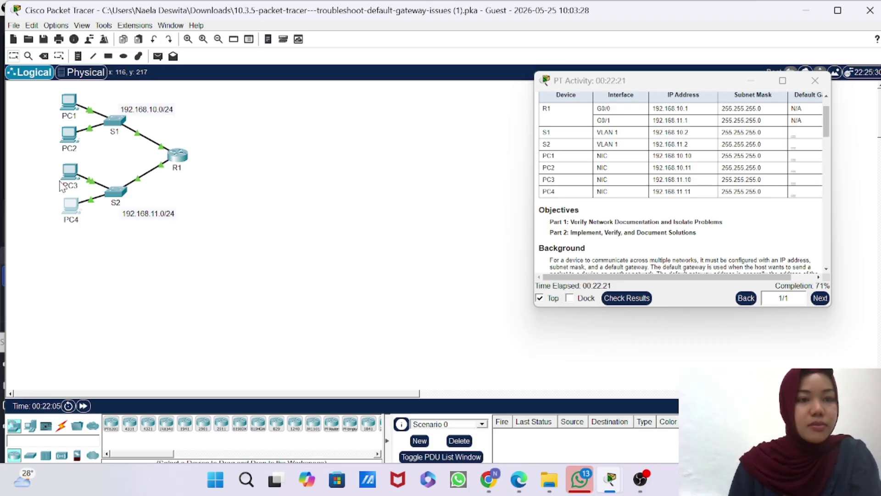
# Step: Replace PC3's IP configuration view with its command prompt and ping PC4 at 192.168.11.11
pyautogui.click(79, 177)
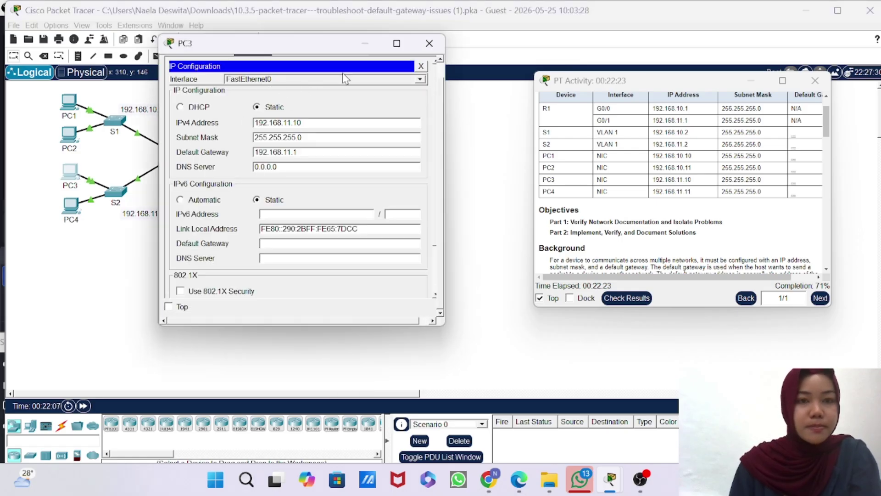
pyautogui.click(421, 66)
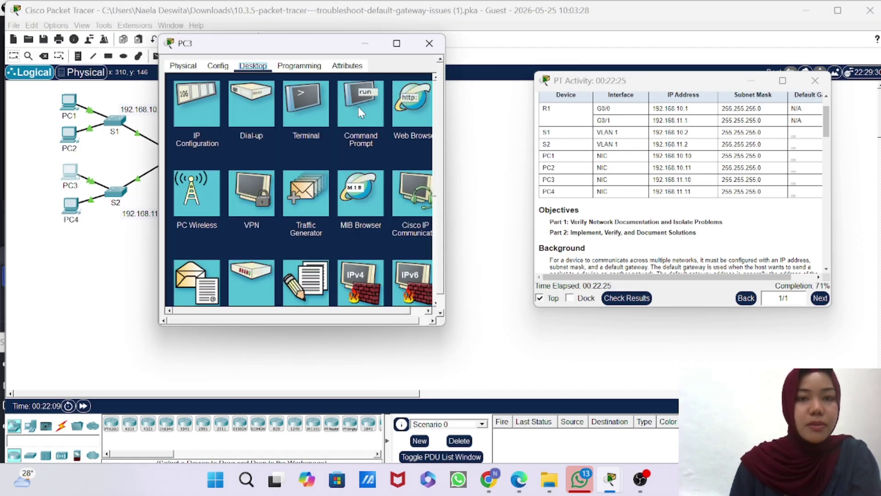
pyautogui.click(358, 107)
pyautogui.write('pi')
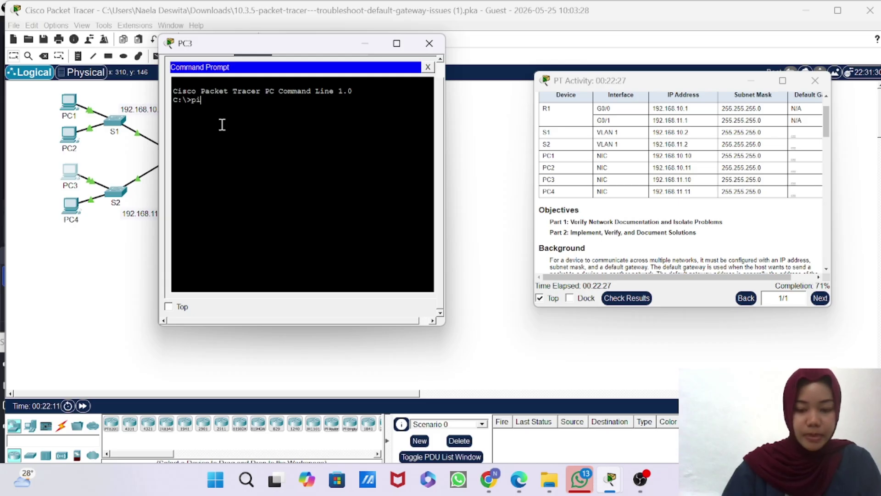
pyautogui.write('ng 192.1')
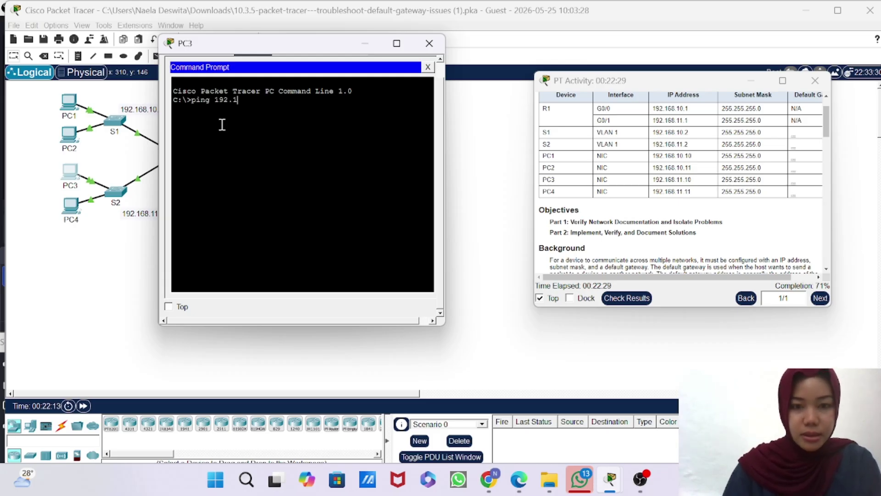
pyautogui.write('6')
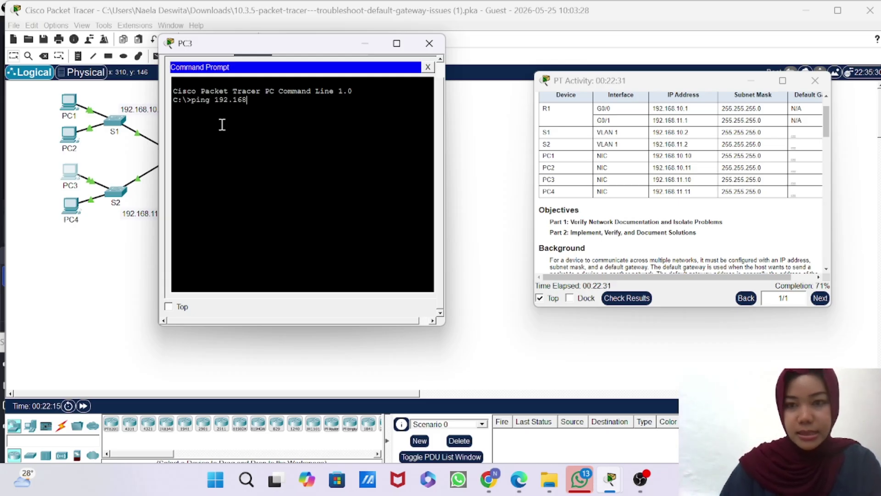
pyautogui.write('8.1')
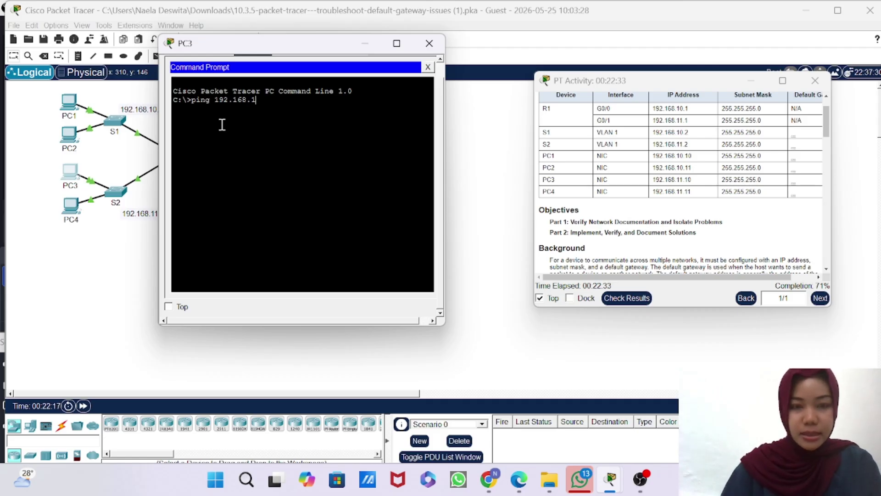
pyautogui.write('1.11')
pyautogui.press('Return')
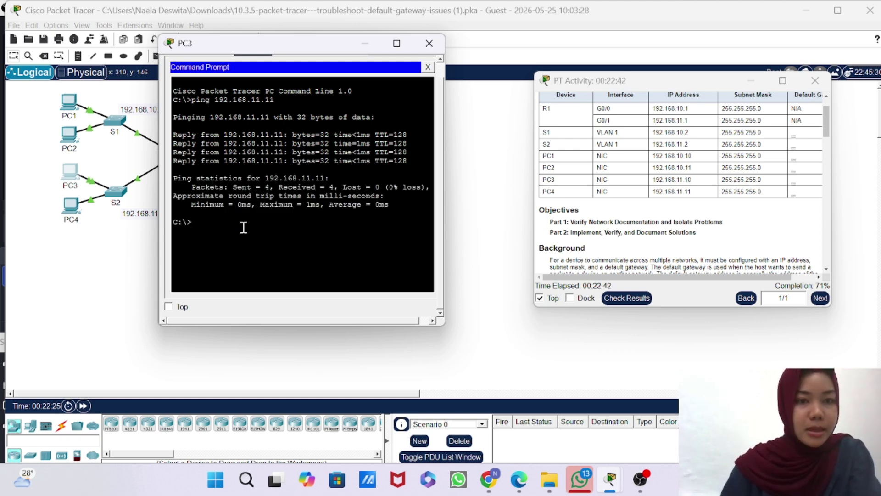
# Step: Ping switch S2 at 192.168.11.2 from PC3 and minimize the PC3 window
pyautogui.write('ing')
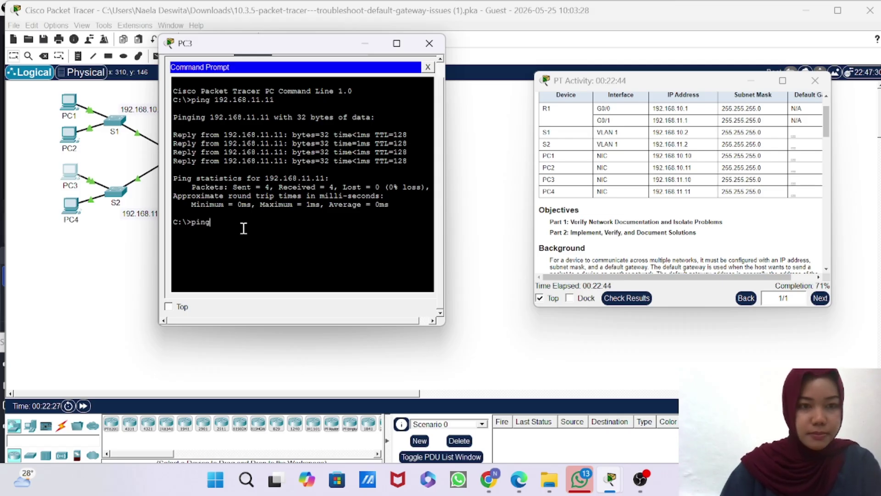
pyautogui.write(' 192.1')
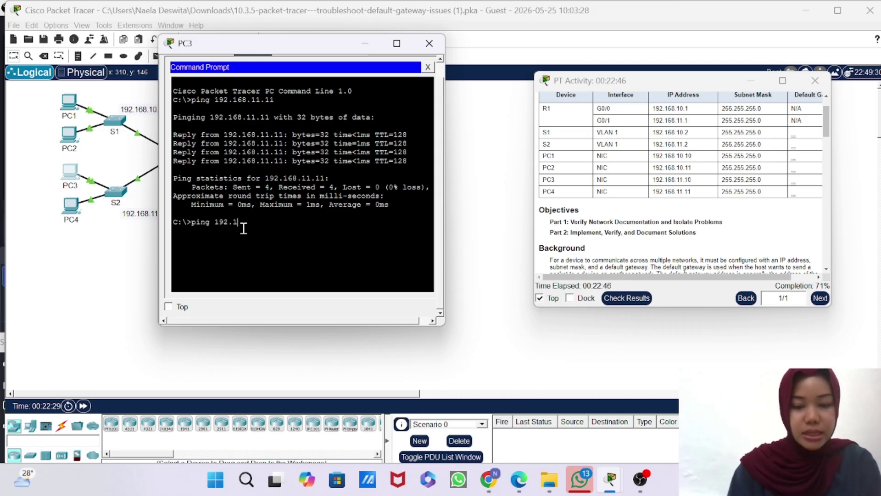
pyautogui.write('68.')
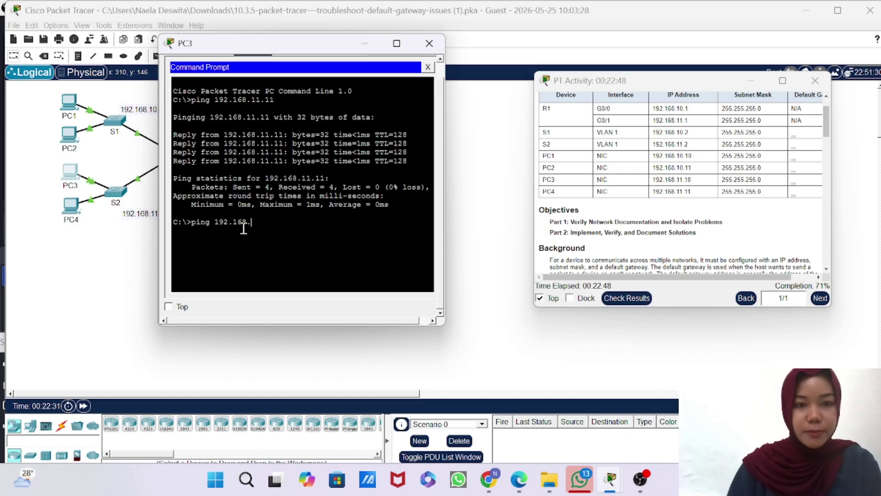
pyautogui.write('11.2')
pyautogui.press('Return')
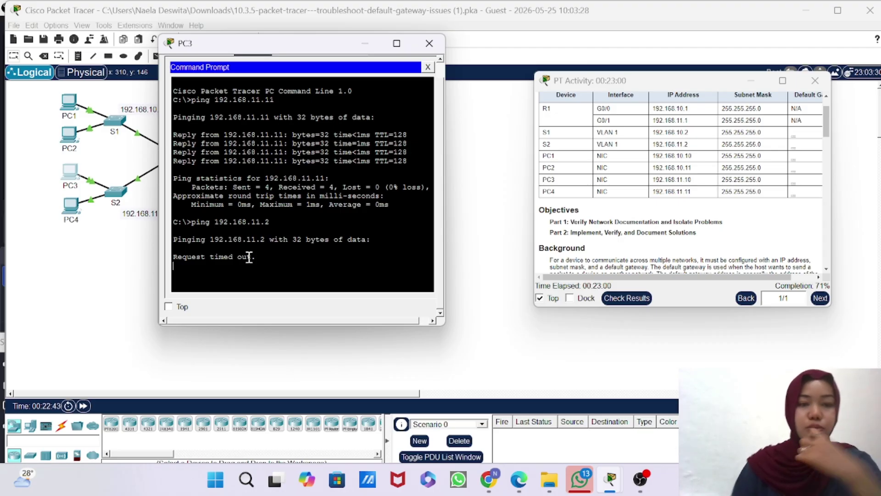
pyautogui.click(365, 45)
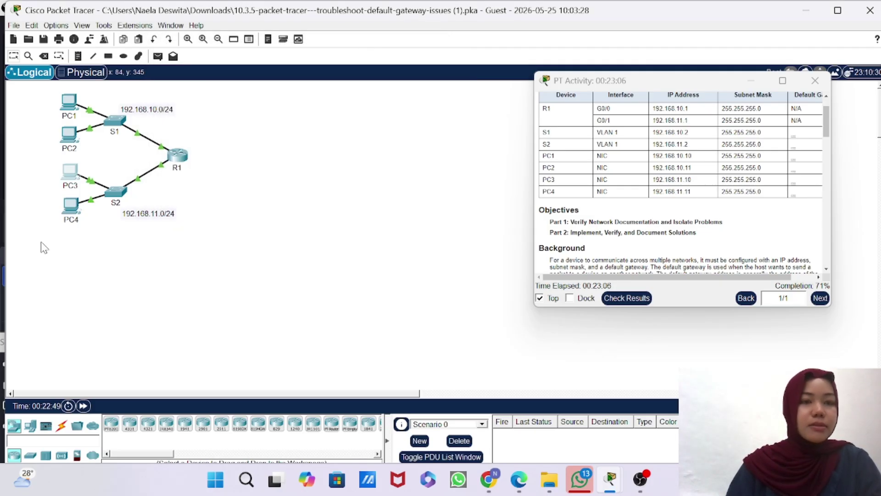
# Step: Open switch S2's command line, move its window clear of the activity instructions, and enter privileged EXEC mode
pyautogui.click(116, 201)
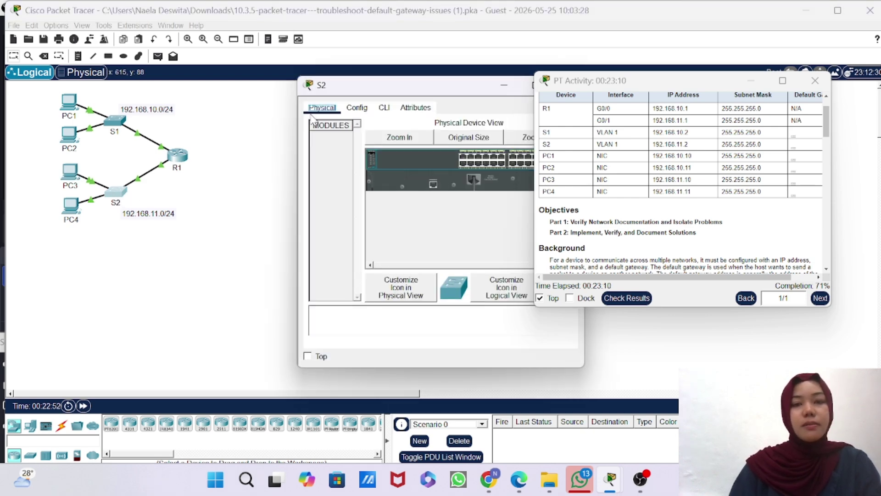
pyautogui.click(384, 107)
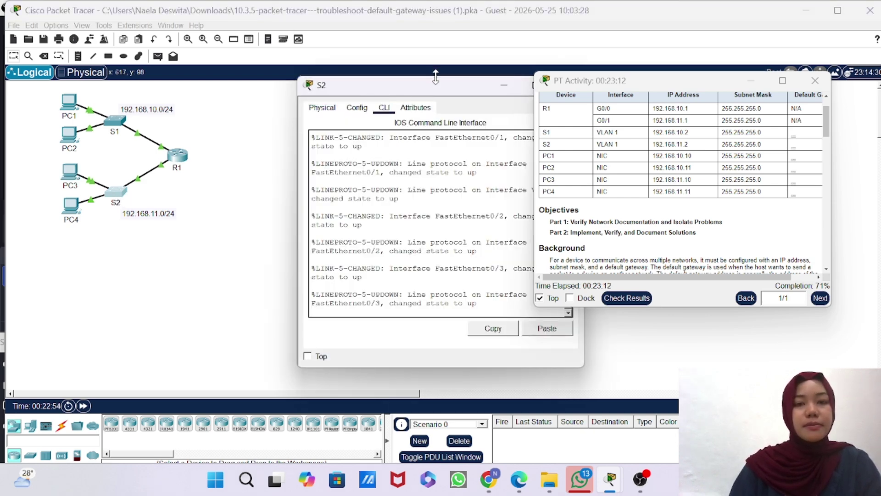
pyautogui.moveTo(436, 90); pyautogui.dragTo(183, 67)
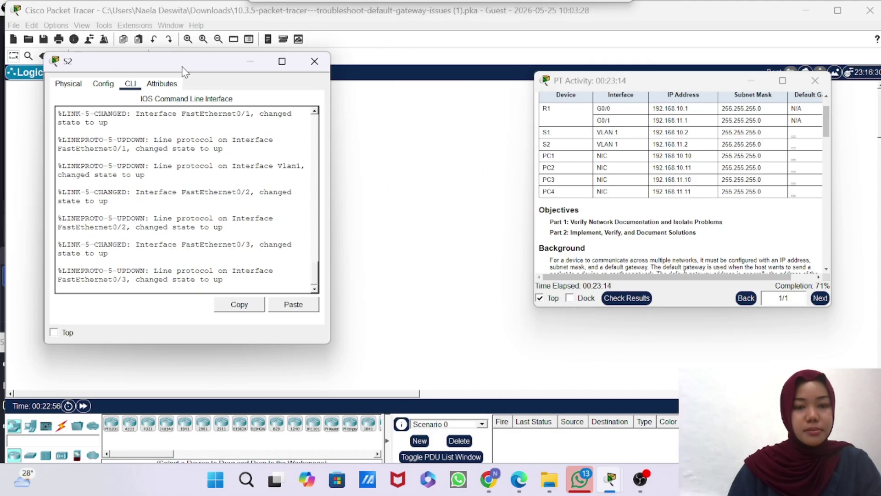
pyautogui.press('Return')
pyautogui.write('e')
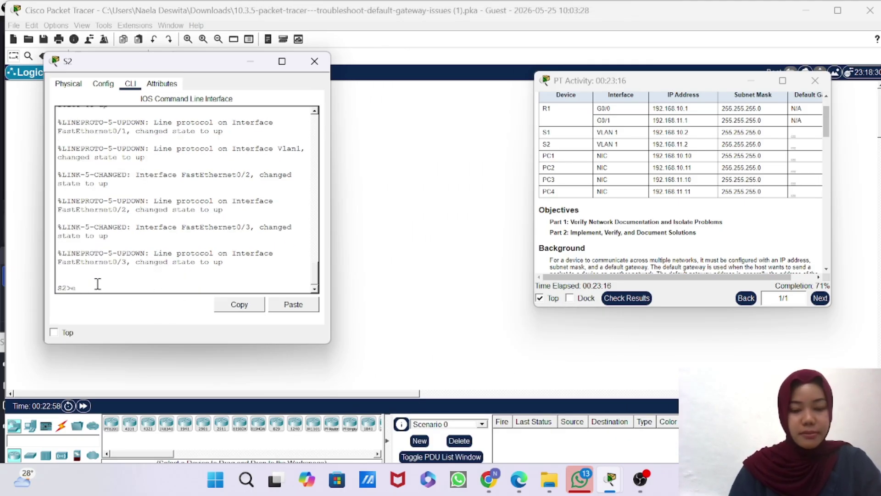
pyautogui.write('n')
pyautogui.press('Return')
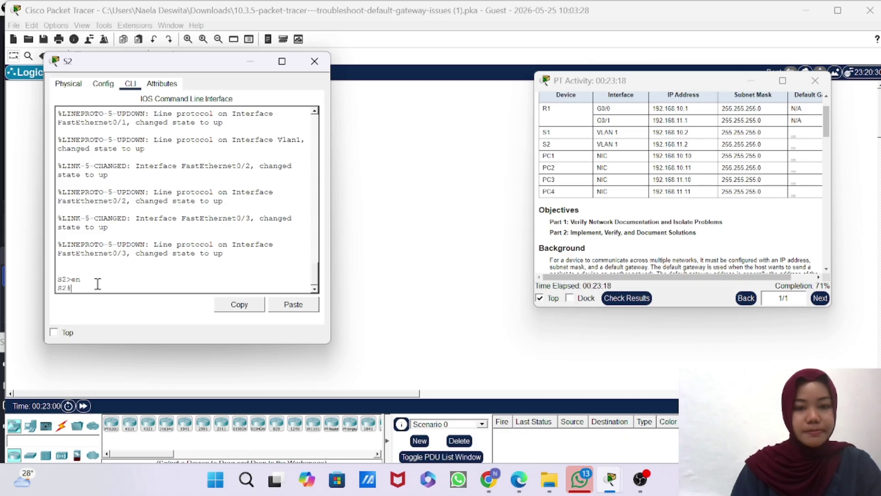
# Step: Run show ip interface brief on S2, page to the end of the listing, and enter global configuration mode
pyautogui.write('show ip')
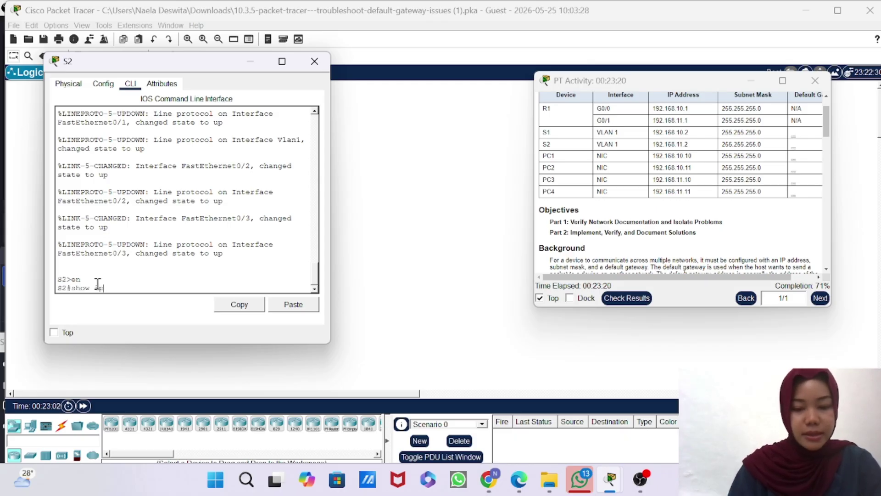
pyautogui.write(' int')
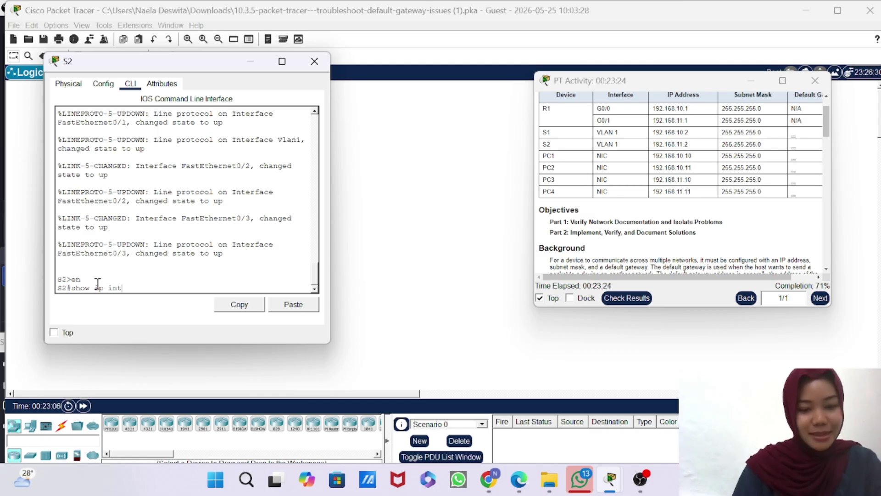
pyautogui.write('erface')
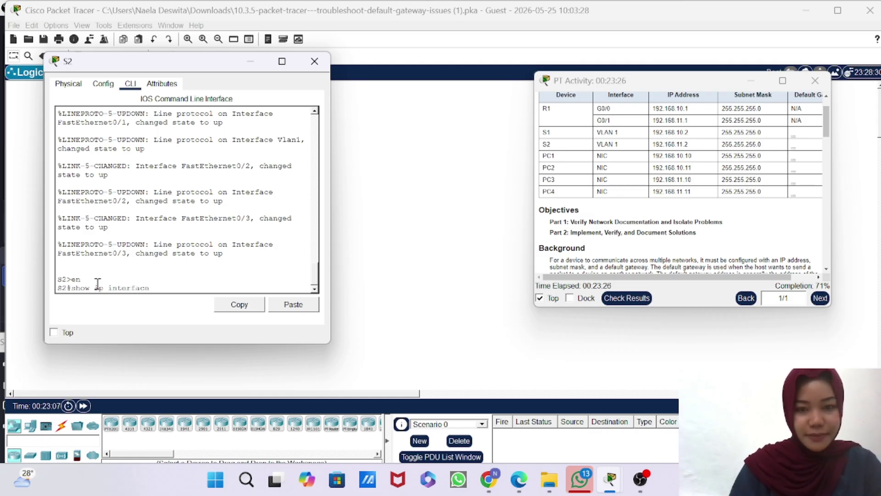
pyautogui.write(' brief')
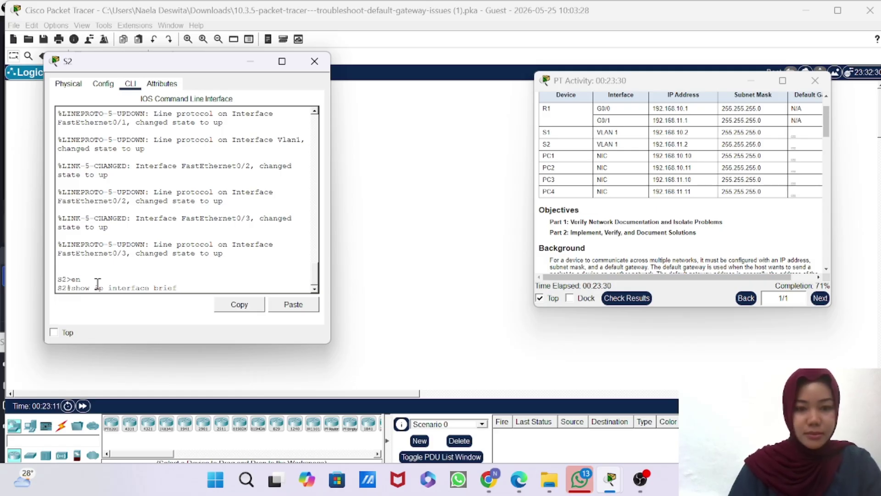
pyautogui.press('Return')
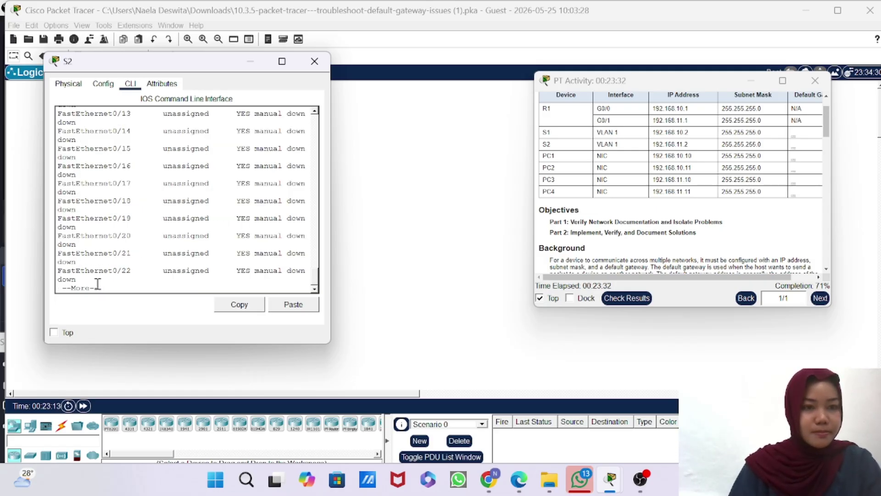
pyautogui.press('Return')
pyautogui.press('Return')
pyautogui.press('Return')
pyautogui.press('Return')
pyautogui.press('Return')
pyautogui.press('Return')
pyautogui.press('Return')
pyautogui.press('Return')
pyautogui.press('Return')
pyautogui.press('Return')
pyautogui.press('Return')
pyautogui.press('Return')
pyautogui.press('Return')
pyautogui.press('Return')
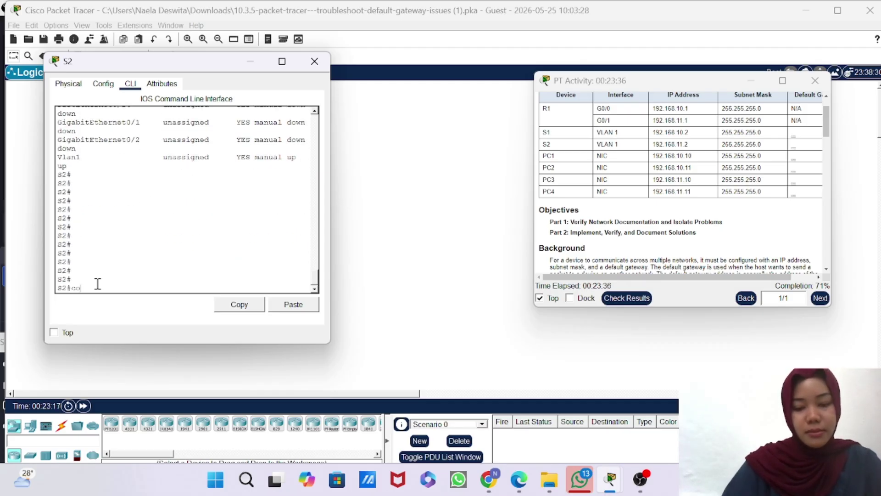
pyautogui.write('conf t')
pyautogui.press('Return')
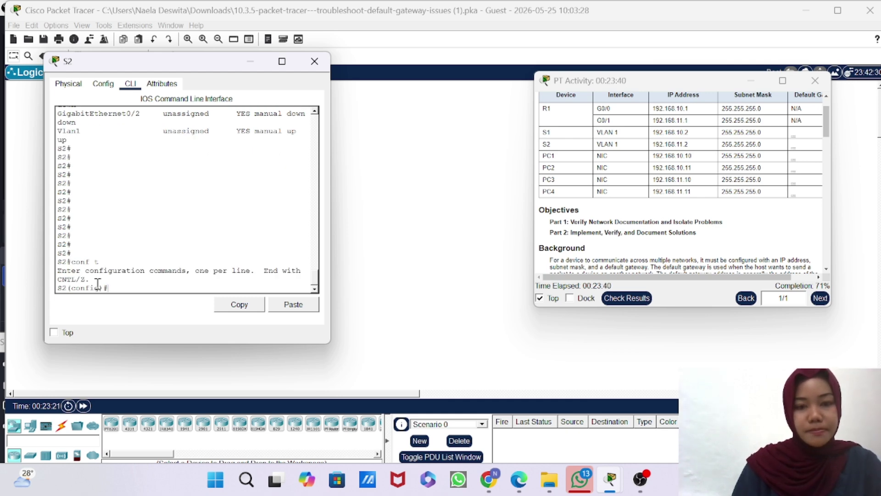
# Step: Try to run the ip default-gateway command on S2 without an address
pyautogui.write('ip def')
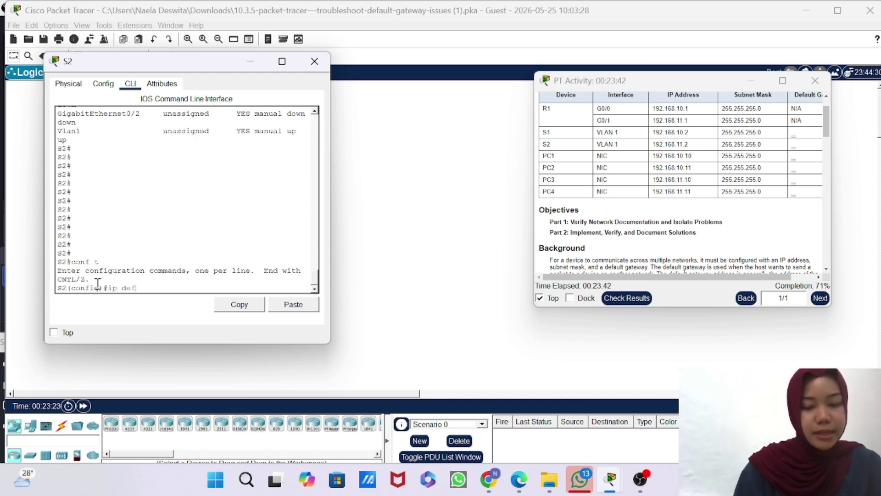
pyautogui.write('au')
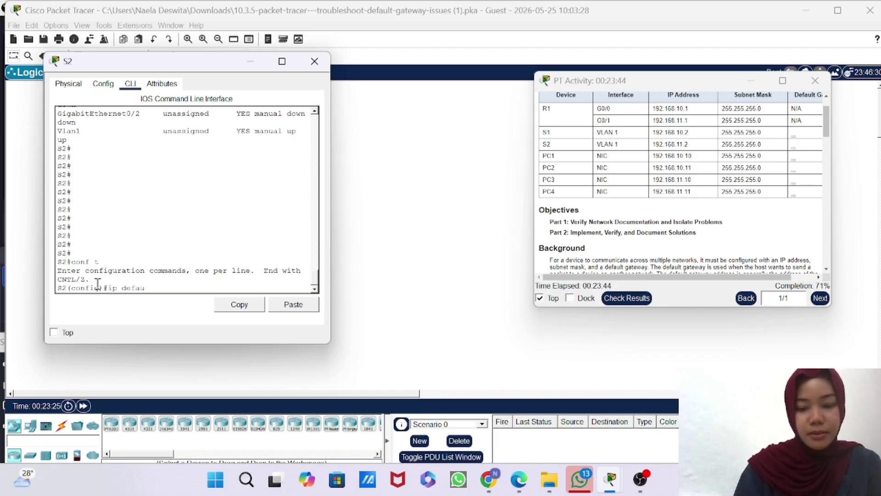
pyautogui.write('lt-gate')
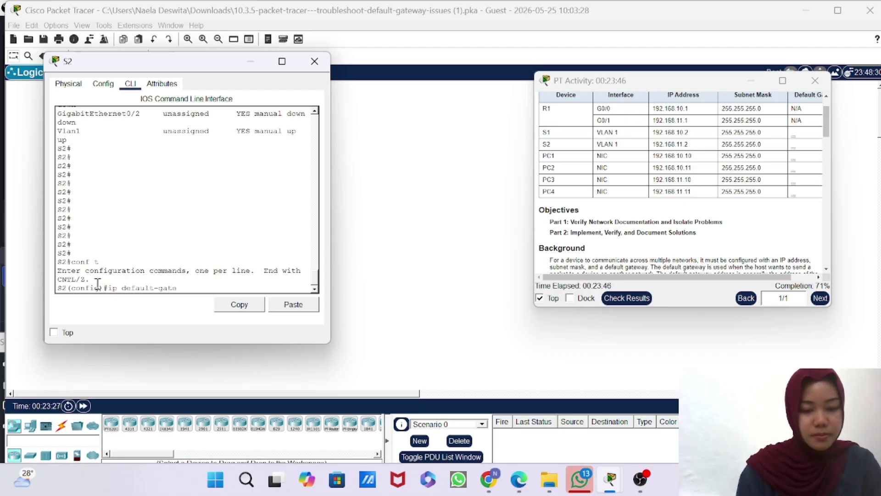
pyautogui.write('way')
pyautogui.press('Return')
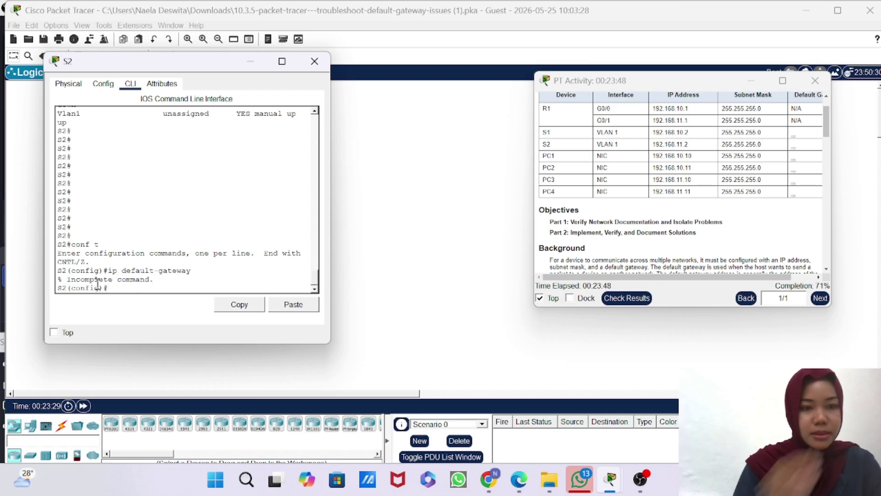
# Step: Set S2's default gateway to 192.168.11.1 and return to privileged EXEC mode
pyautogui.write('ip')
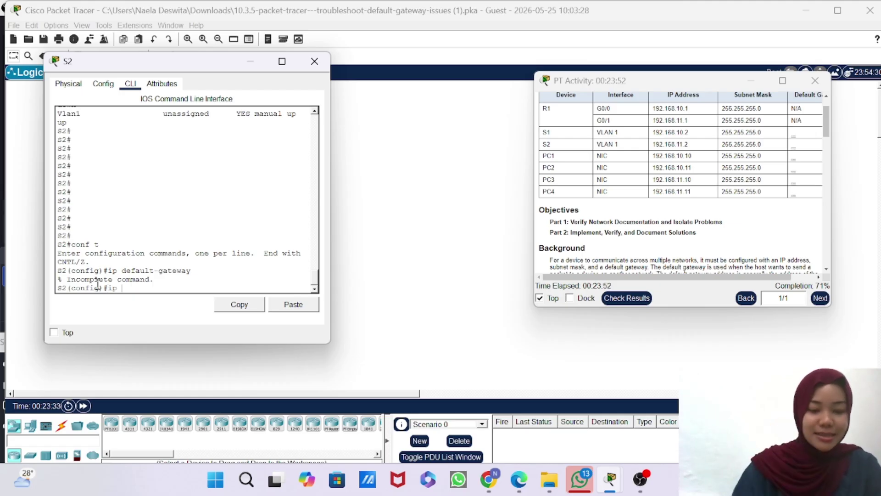
pyautogui.write(' default')
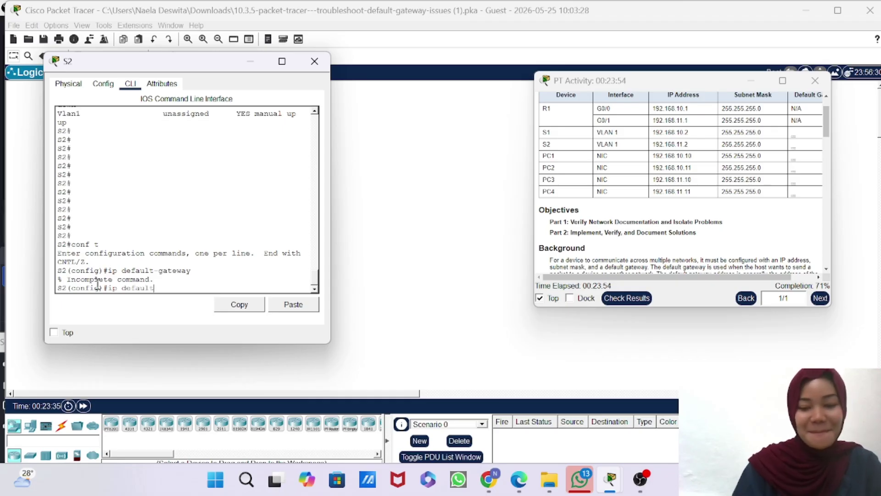
pyautogui.write('-')
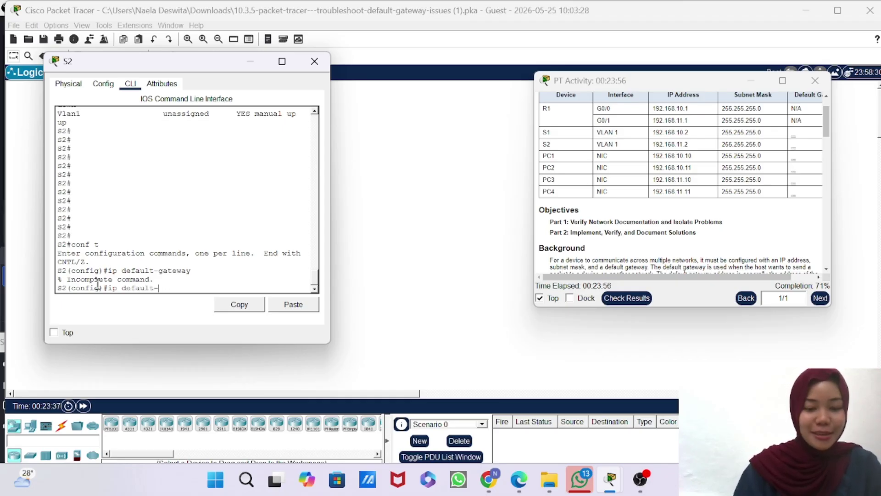
pyautogui.write('gateway')
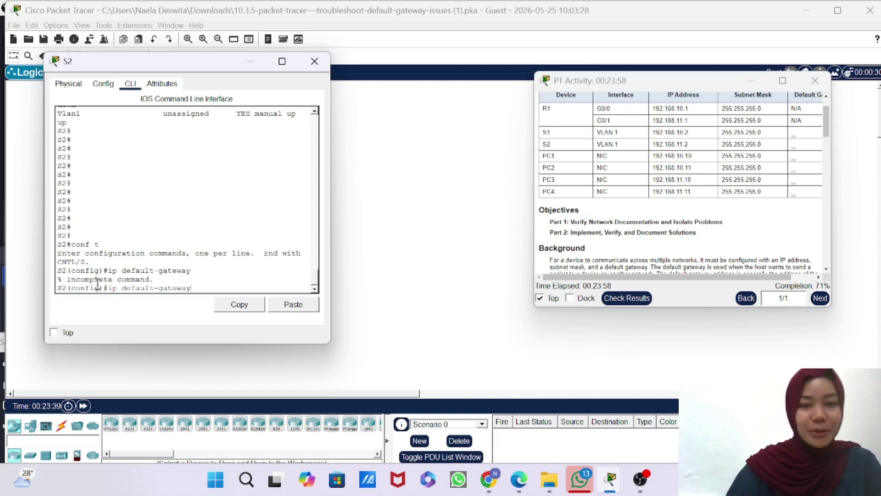
pyautogui.write(' 19')
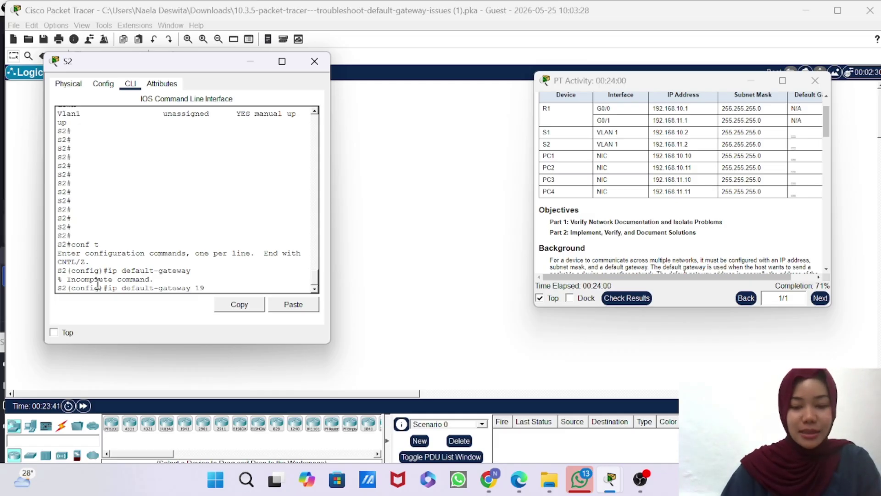
pyautogui.write('2.168.')
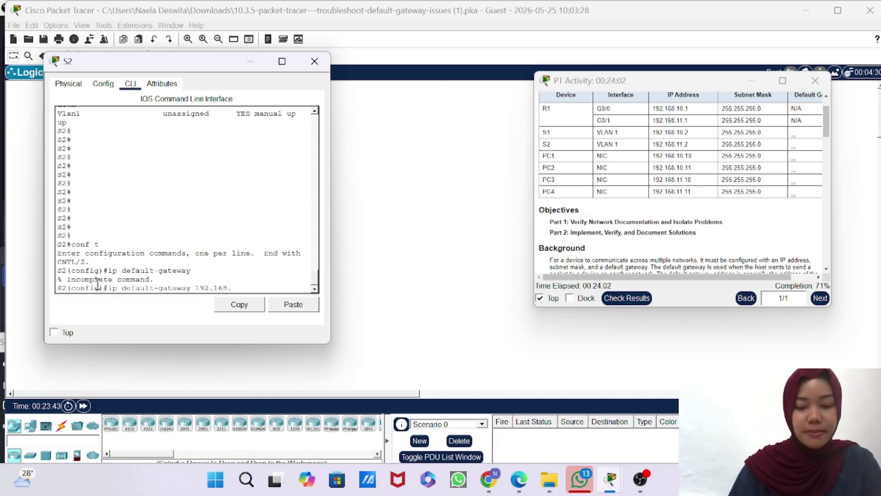
pyautogui.write('11.1')
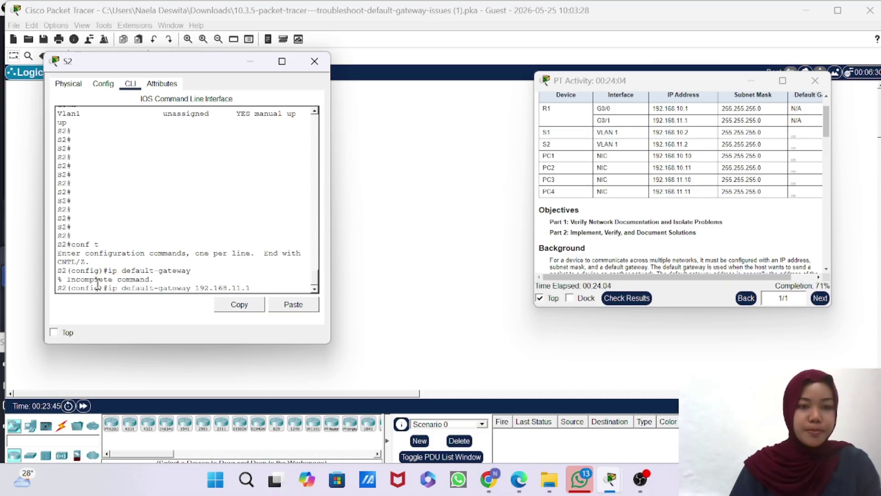
pyautogui.press('Return')
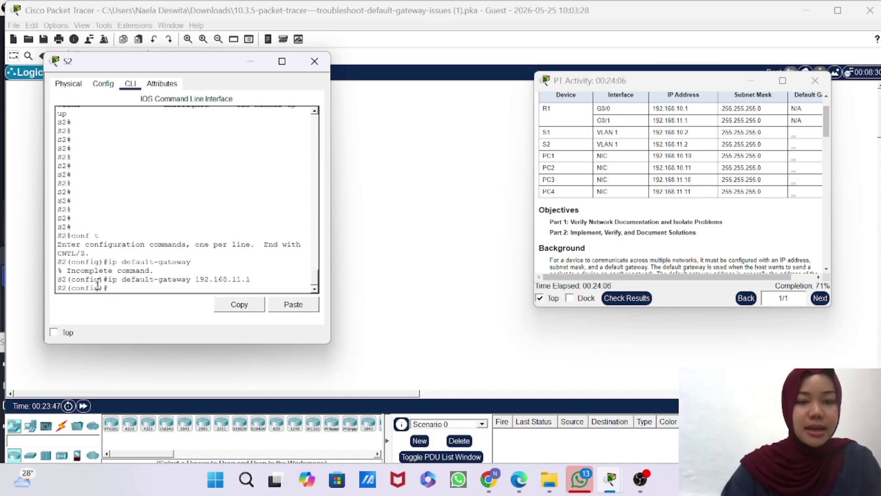
pyautogui.write('end')
pyautogui.press('Return')
pyautogui.press('Return')
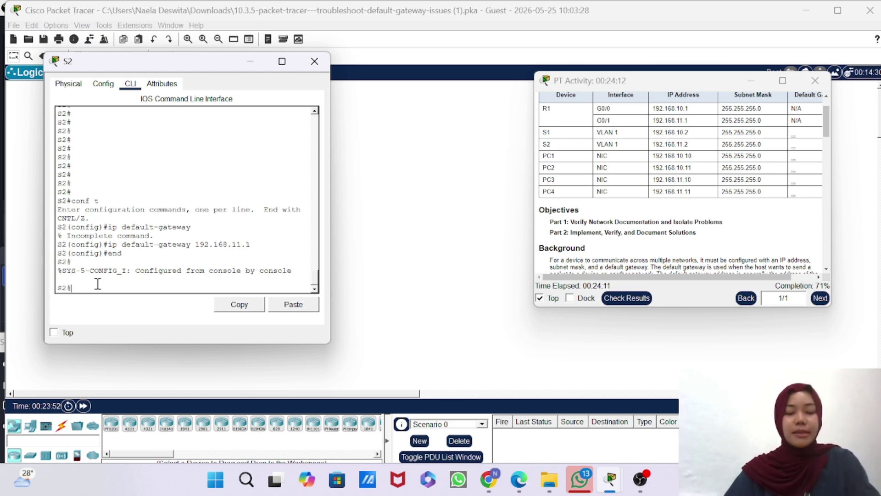
# Step: Save S2's running configuration to startup-config under the default destination filename and minimize the S2 window
pyautogui.write('cop')
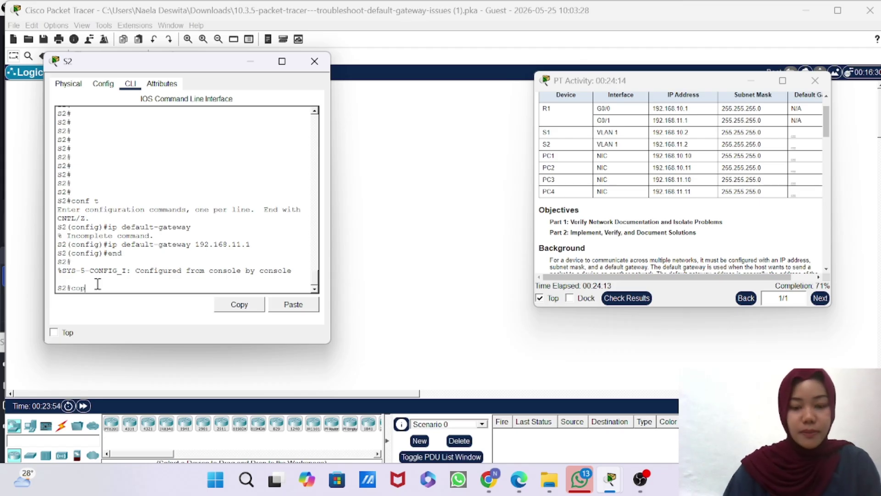
pyautogui.write('y runn')
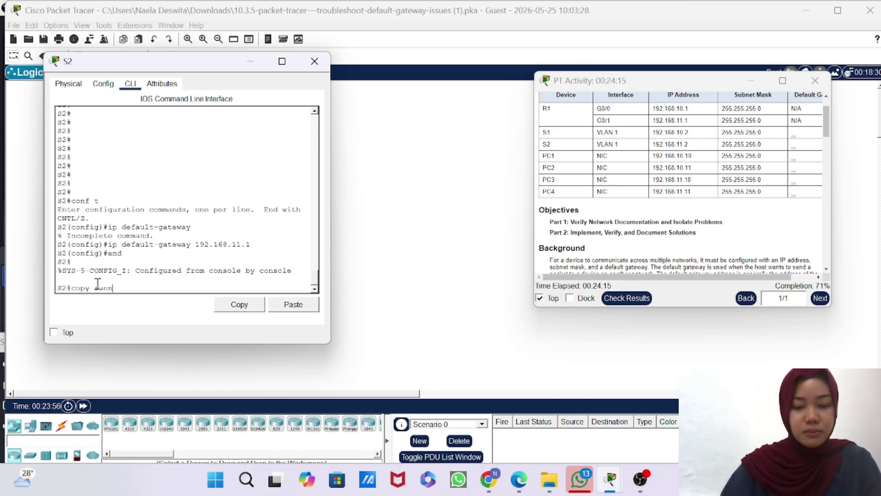
pyautogui.write('ing-con')
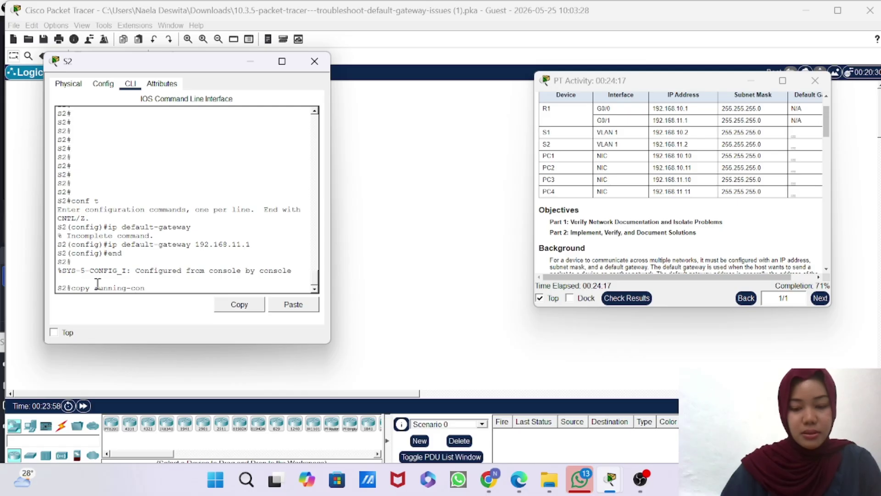
pyautogui.write('fig star')
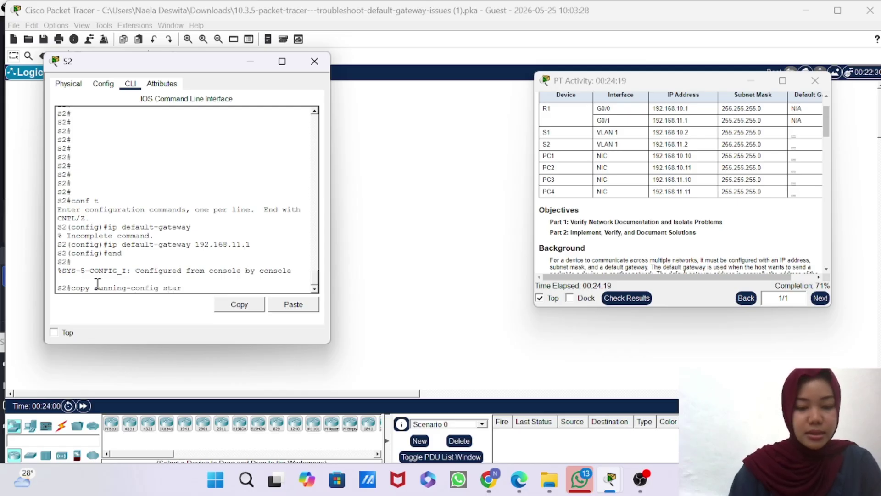
pyautogui.write('tup')
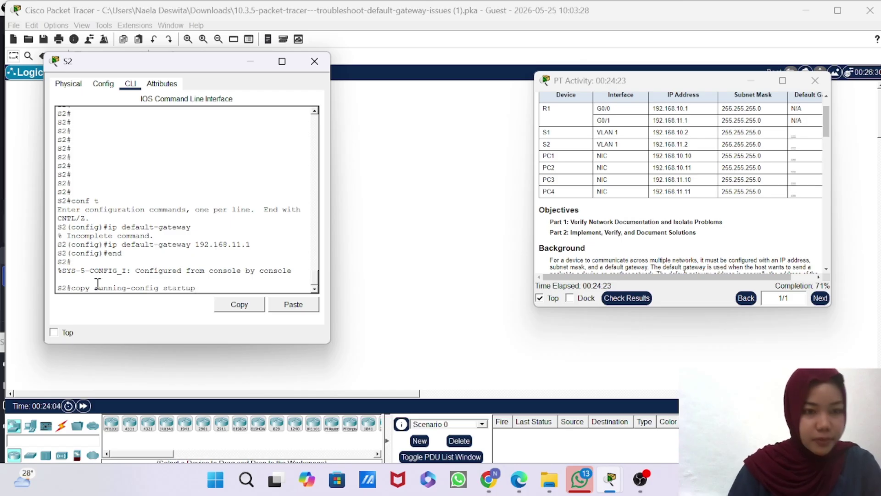
pyautogui.write('-')
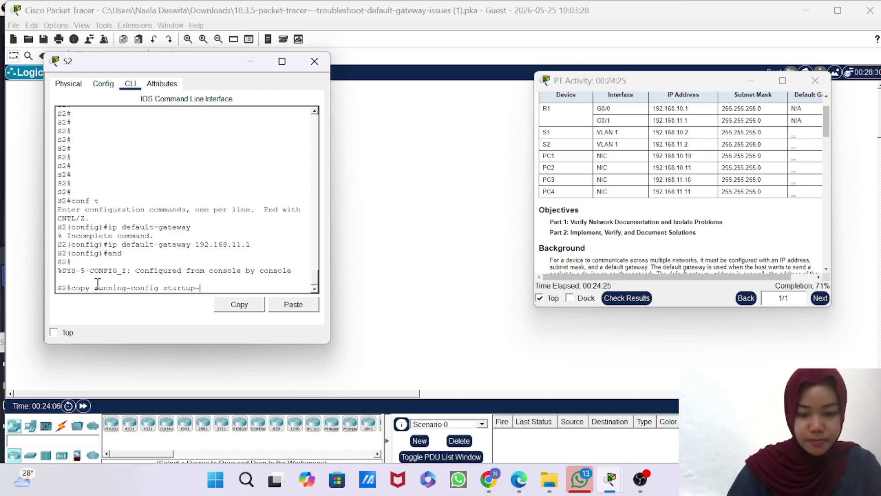
pyautogui.write('config')
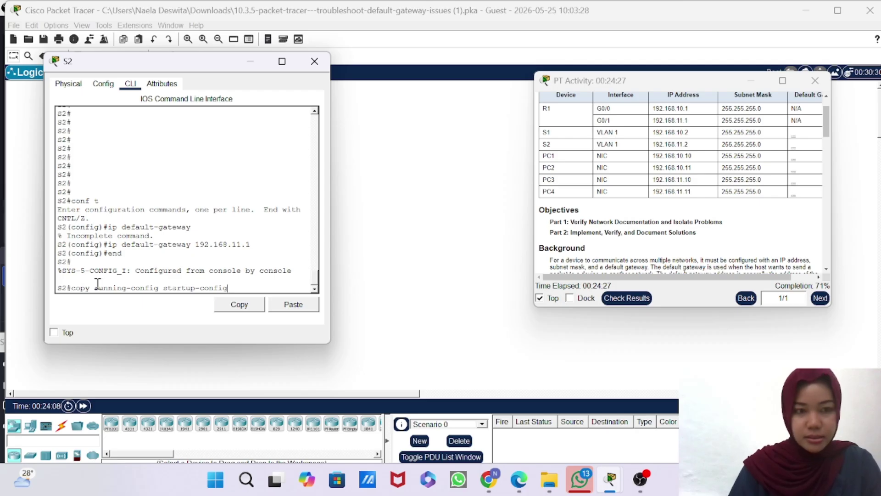
pyautogui.press('Return')
pyautogui.press('Return')
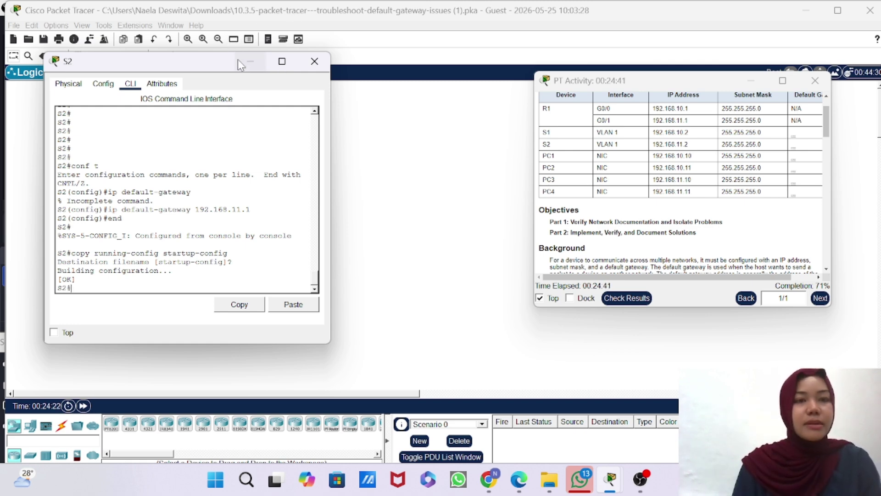
pyautogui.click(252, 63)
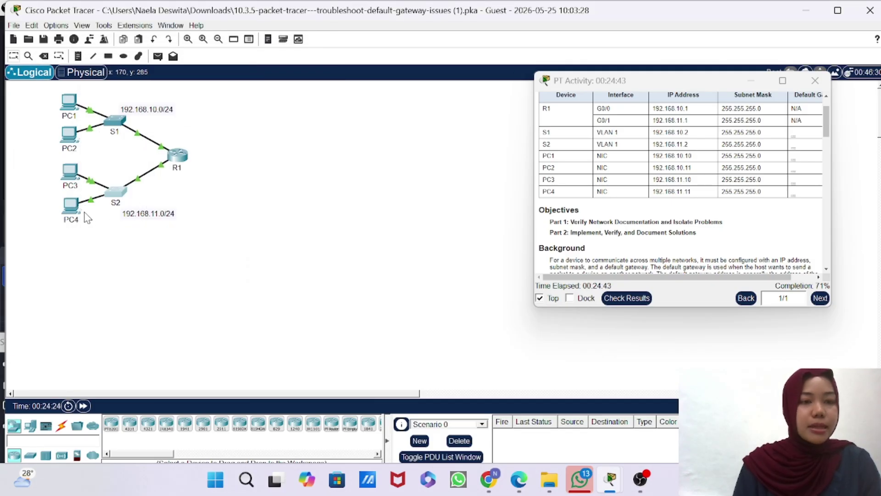
# Step: Ping 192.168.11.2 from PC3's command prompt to test its connection to S2, and minimize the PC3 window
pyautogui.click(69, 184)
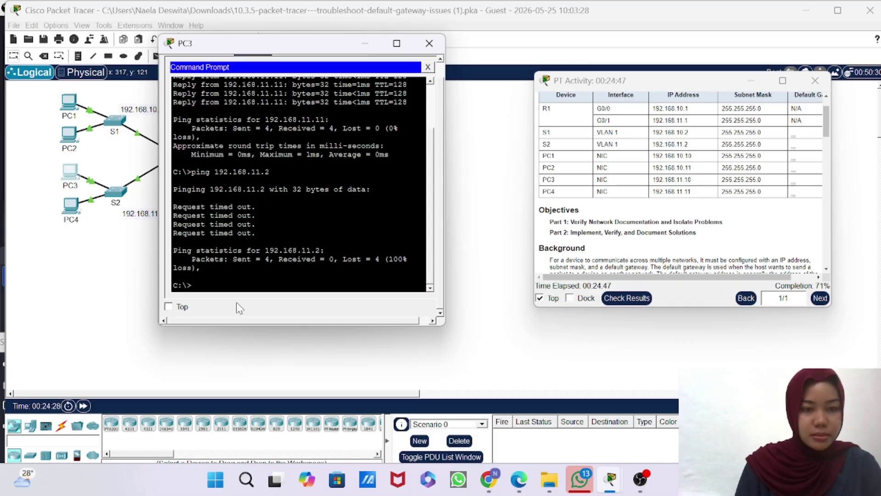
pyautogui.write('ping')
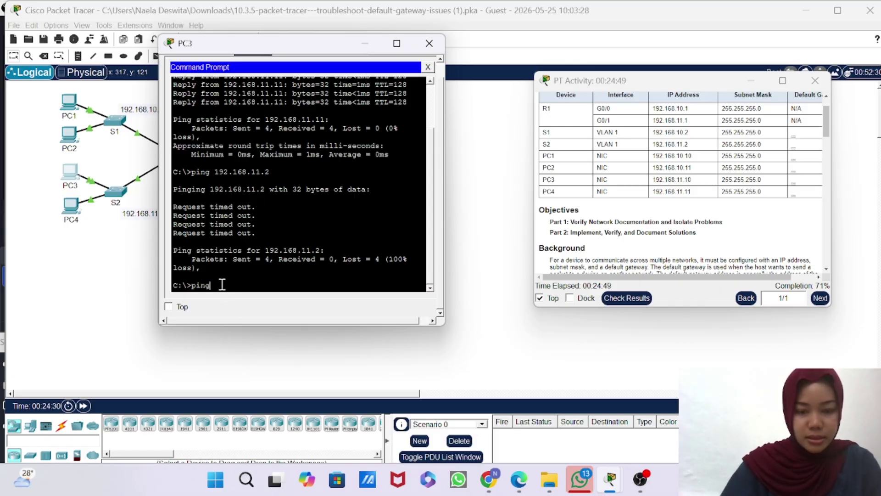
pyautogui.write(' 192')
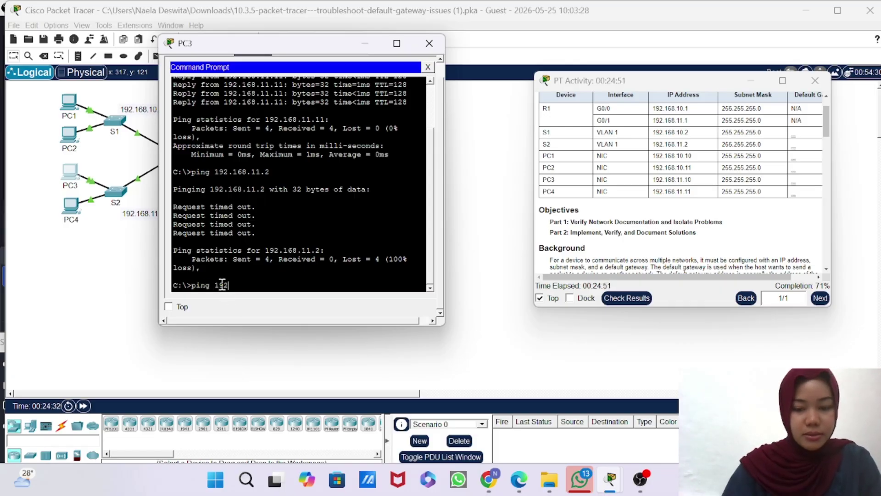
pyautogui.write('.168.11.')
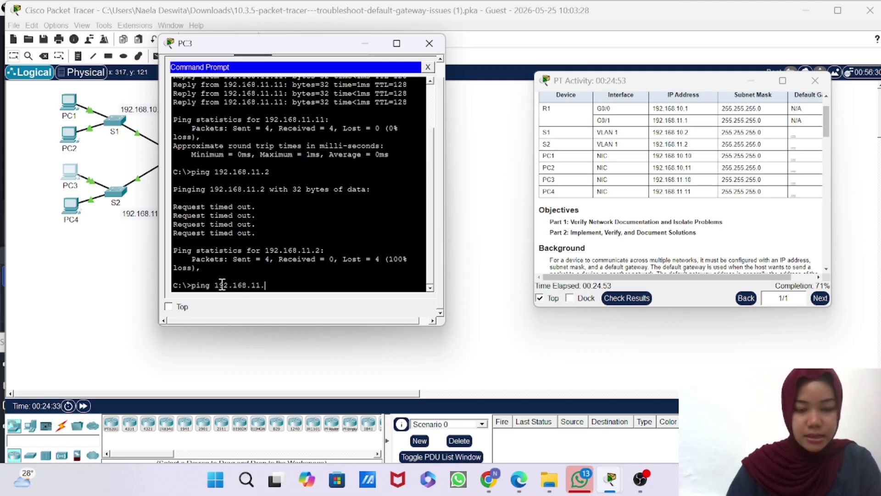
pyautogui.write('2')
pyautogui.press('Return')
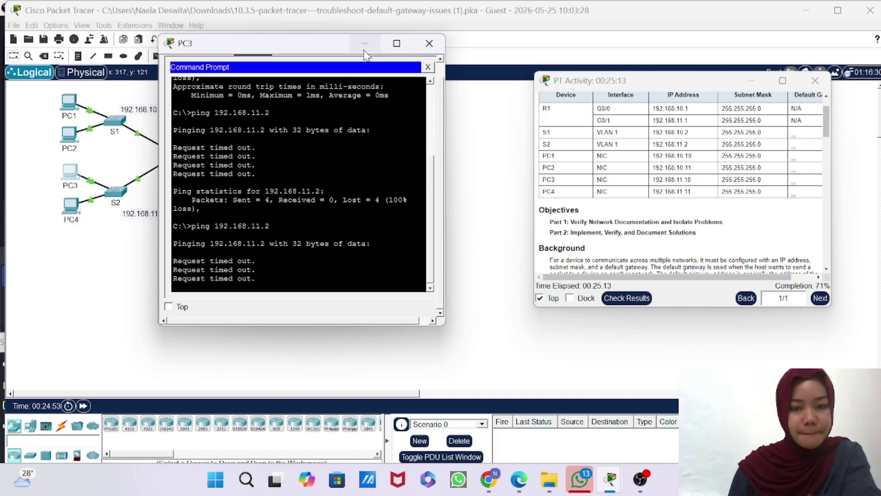
pyautogui.click(365, 44)
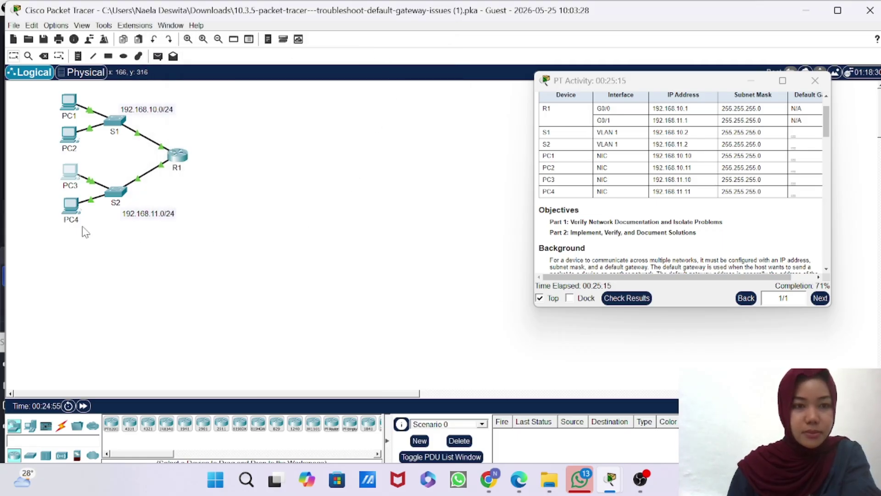
# Step: Reopen PC3, close its command prompt and minimize the PC3 window
pyautogui.moveTo(185, 175)
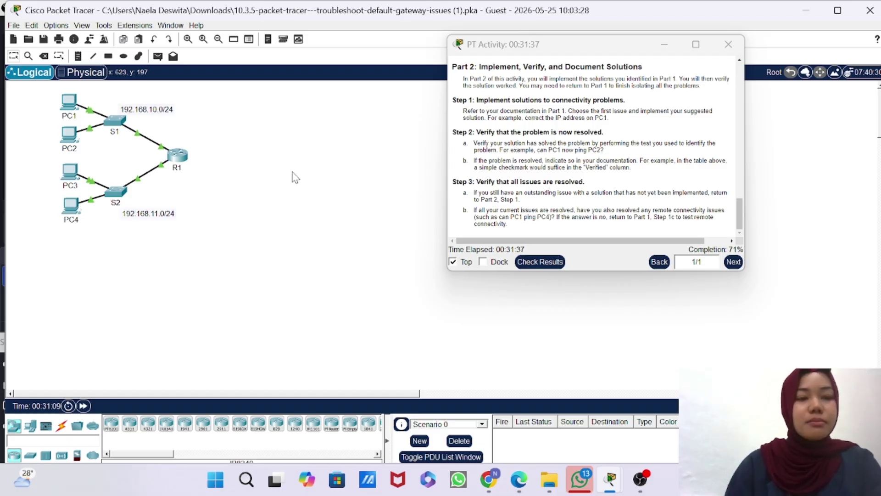
pyautogui.click(73, 184)
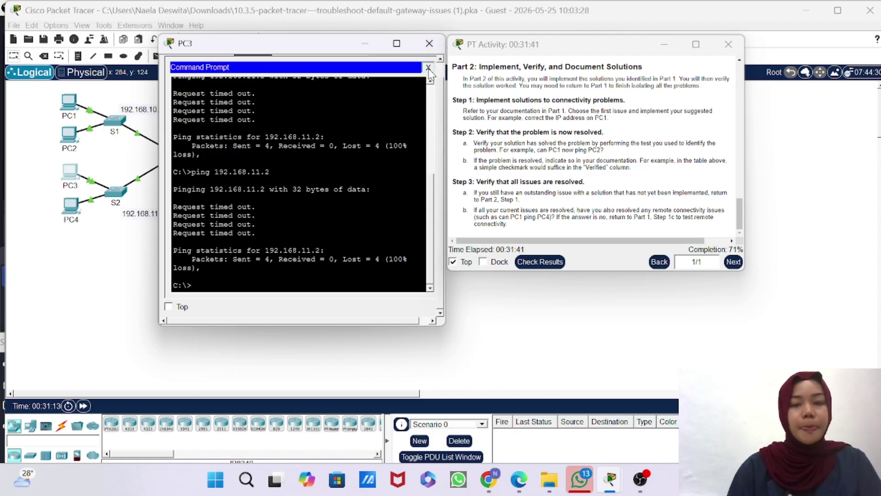
pyautogui.click(427, 67)
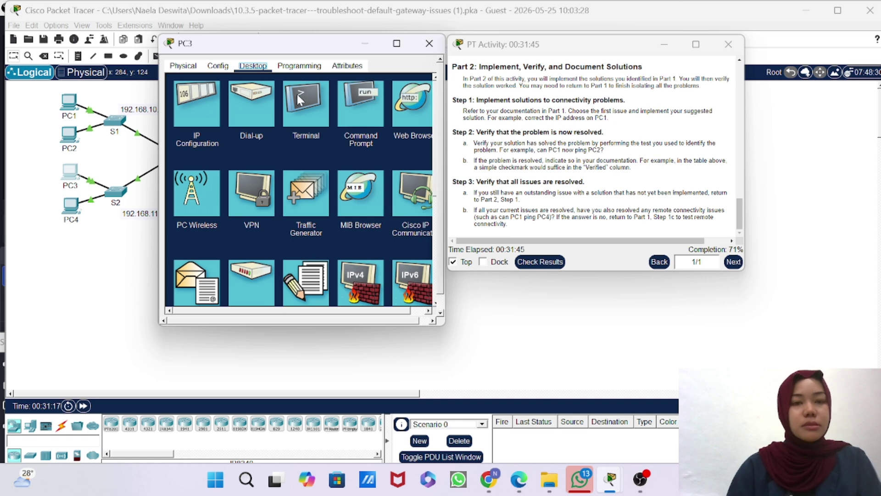
pyautogui.click(370, 46)
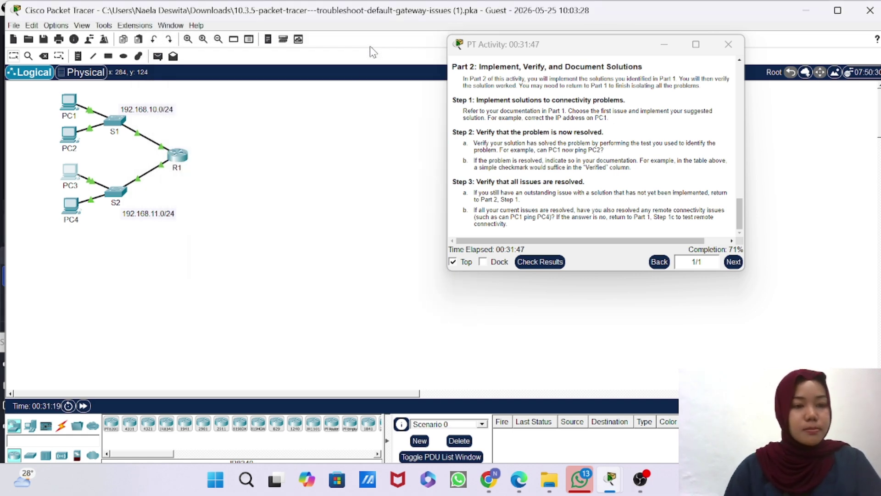
# Step: Try to run ipconfig in S2's command-line interface
pyautogui.click(120, 192)
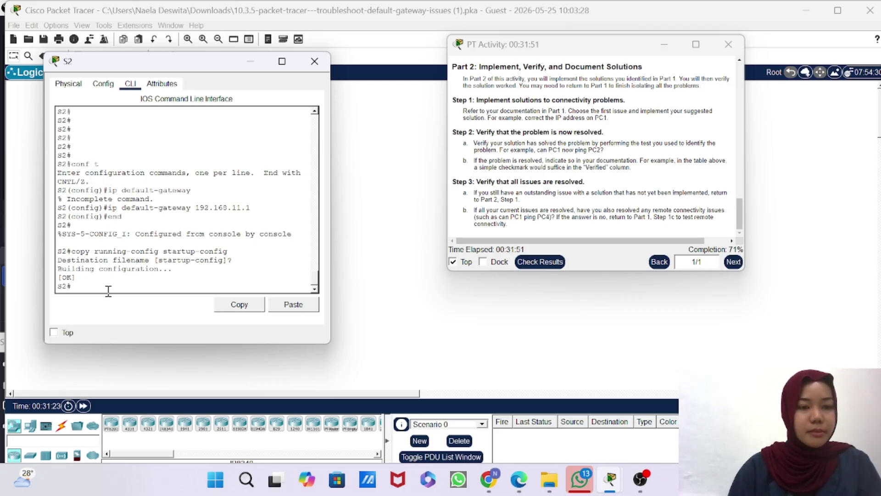
pyautogui.write('ipconfig')
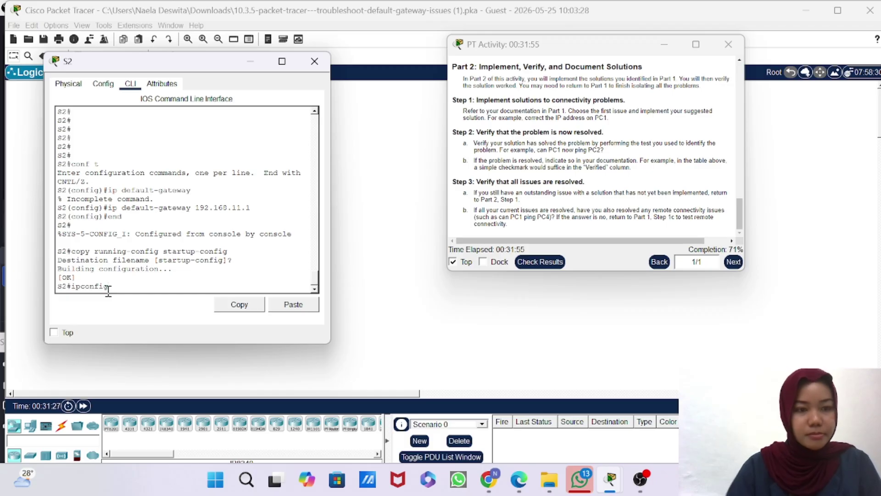
pyautogui.press('Return')
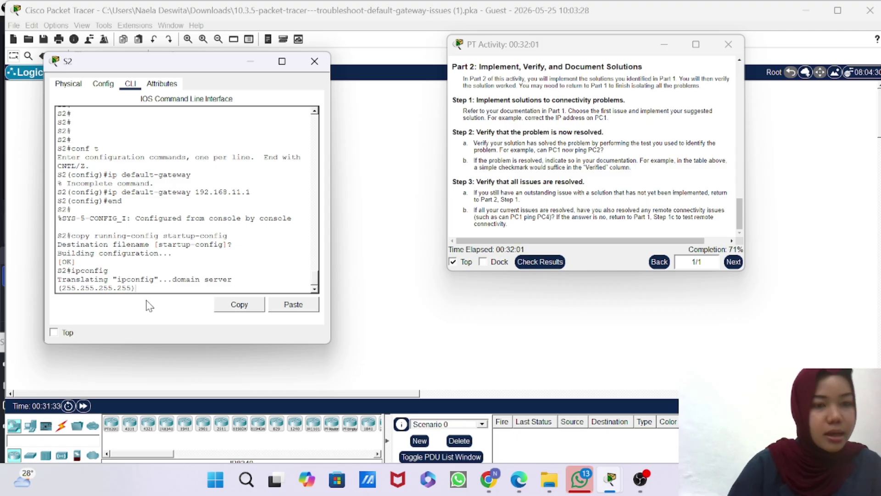
pyautogui.click(250, 63)
pyautogui.click(117, 195)
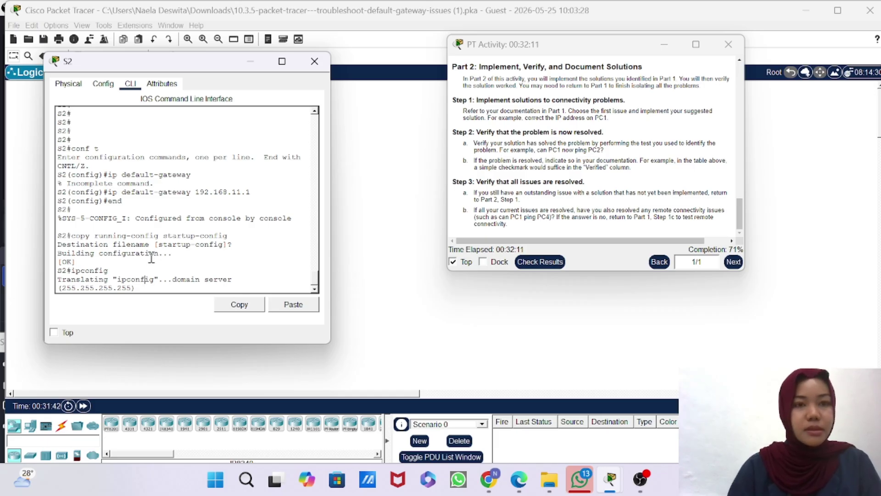
pyautogui.click(319, 66)
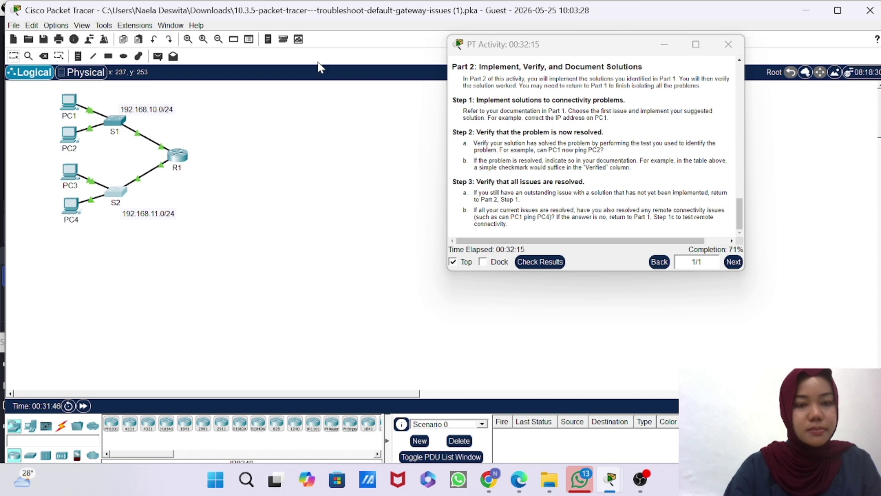
pyautogui.click(121, 192)
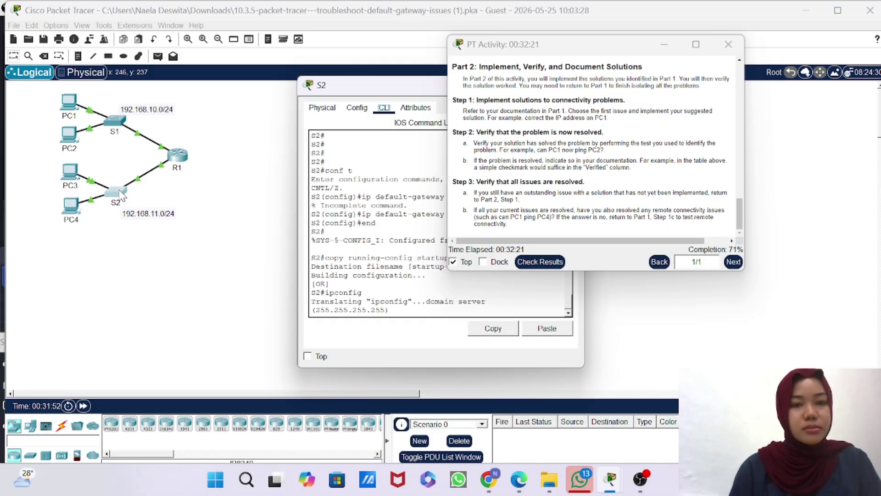
pyautogui.moveTo(383, 92); pyautogui.dragTo(134, 67)
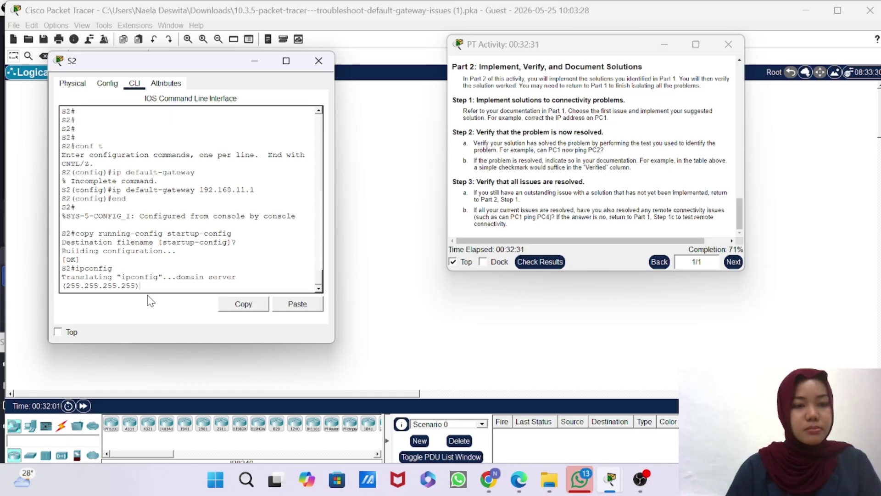
pyautogui.click(319, 61)
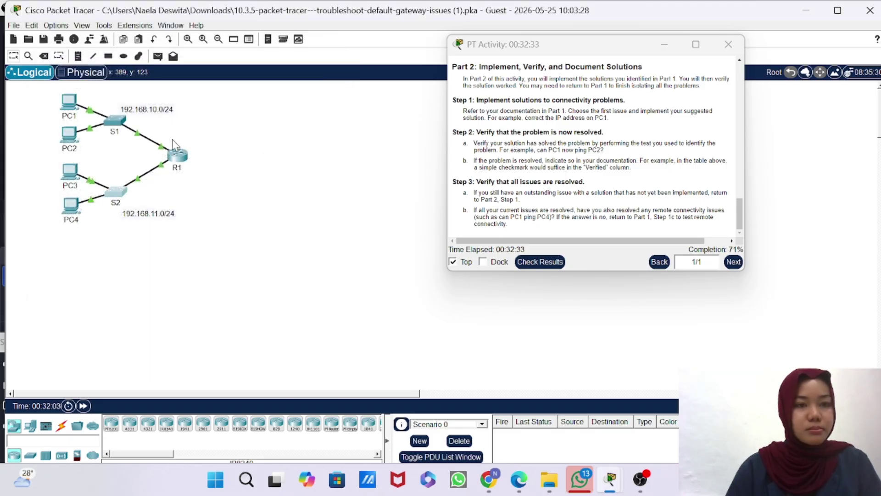
pyautogui.click(116, 194)
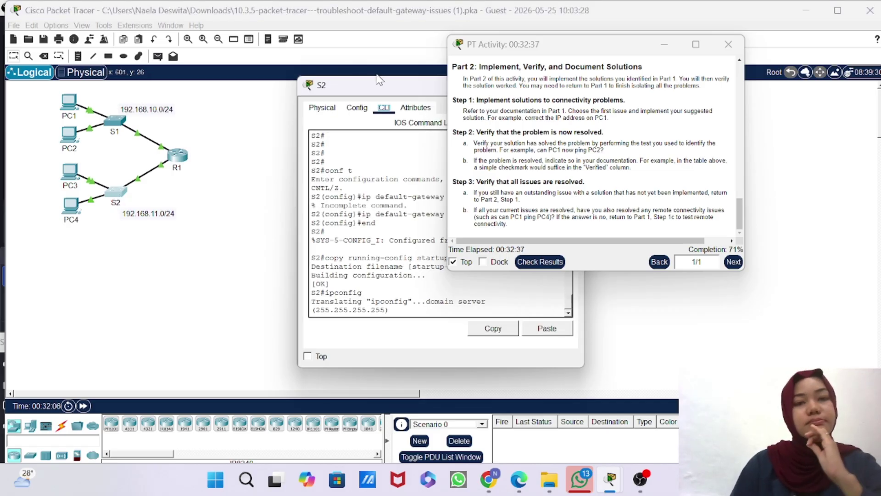
pyautogui.moveTo(380, 81); pyautogui.dragTo(115, 72)
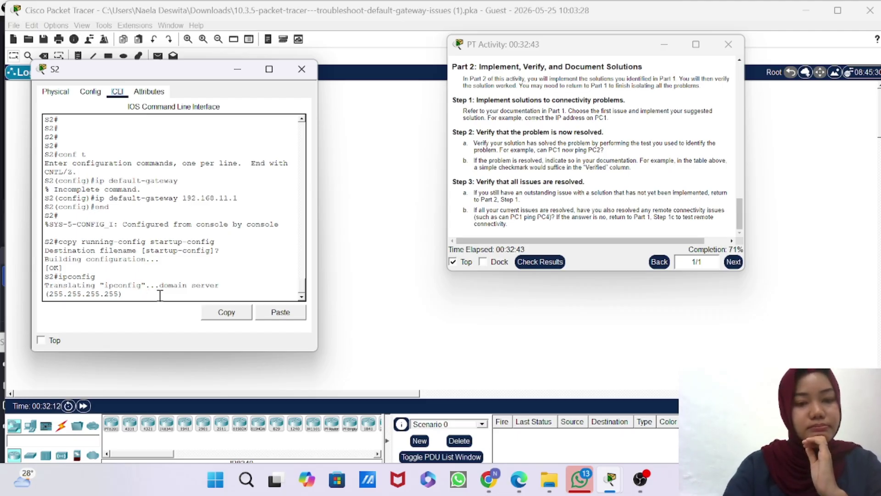
pyautogui.moveTo(224, 62); pyautogui.dragTo(238, 72)
pyautogui.click(238, 73)
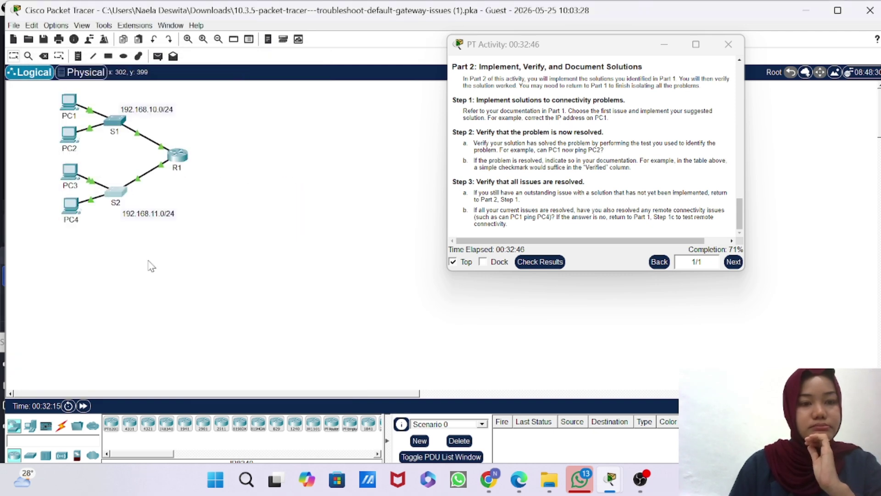
pyautogui.click(118, 194)
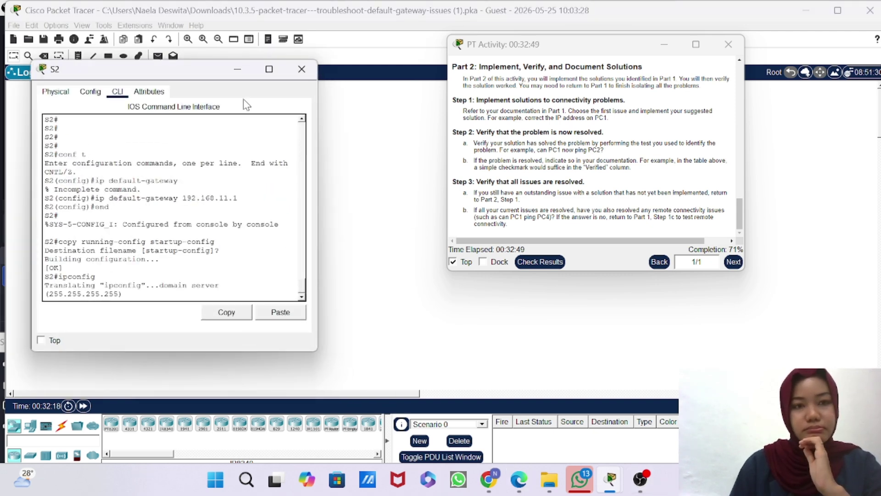
pyautogui.click(242, 71)
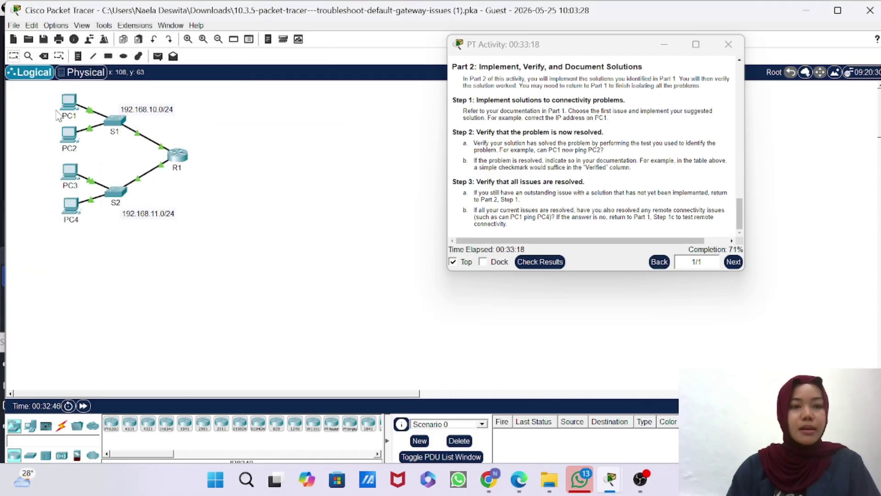
# Step: Enter global configuration mode on S2 with conf t and try to run ipconfig there
pyautogui.click(117, 192)
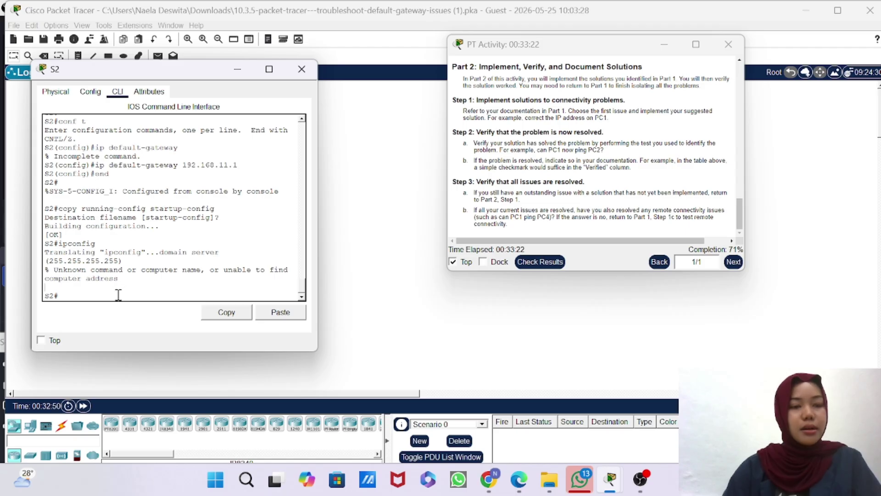
pyautogui.write('conf t')
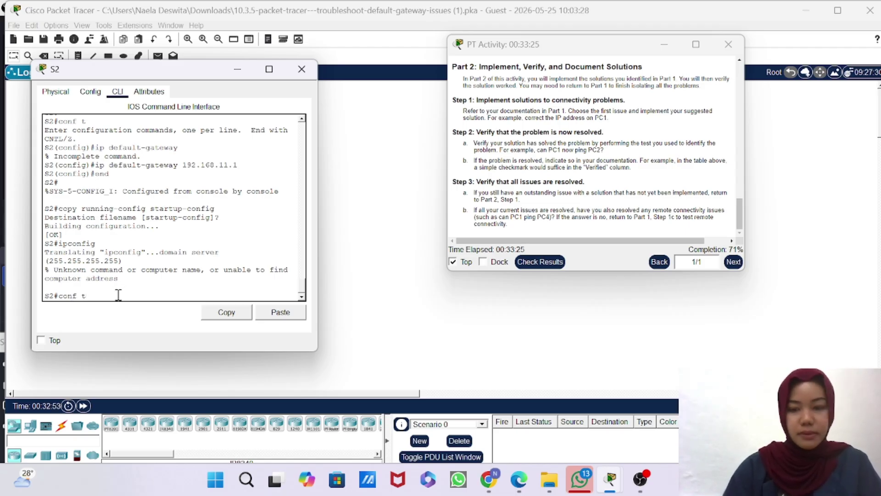
pyautogui.press('Return')
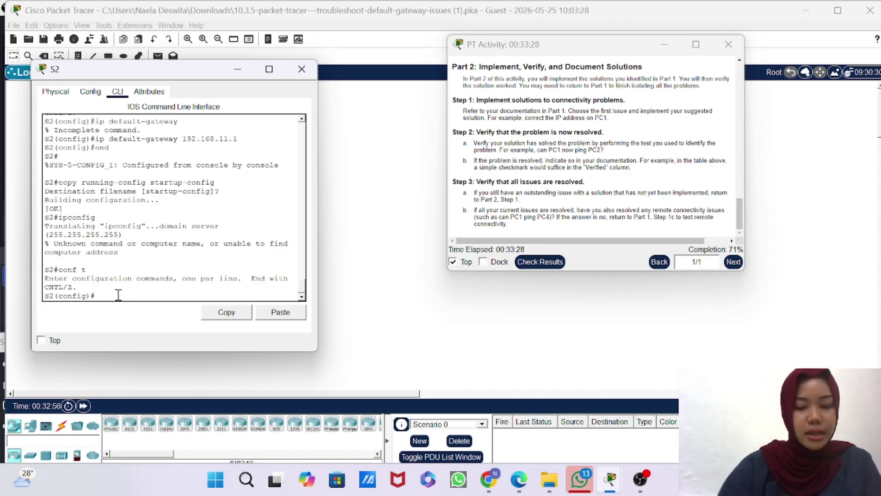
pyautogui.write('ipconfig')
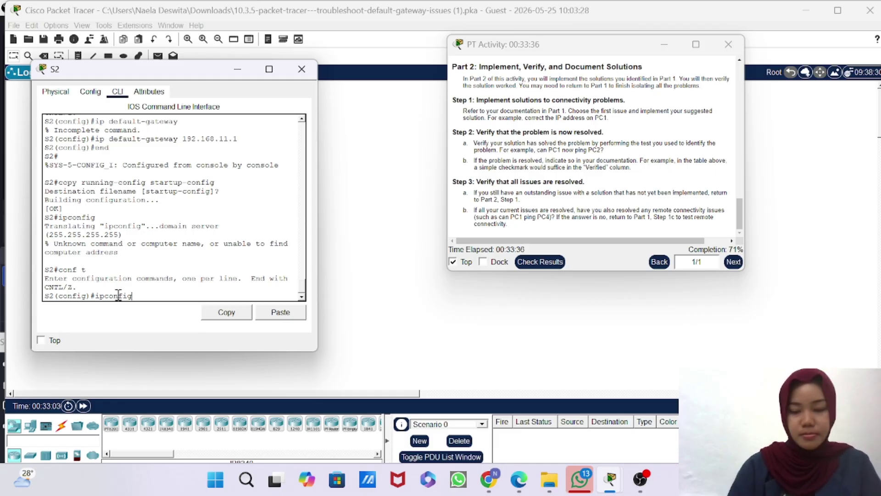
pyautogui.press('Return')
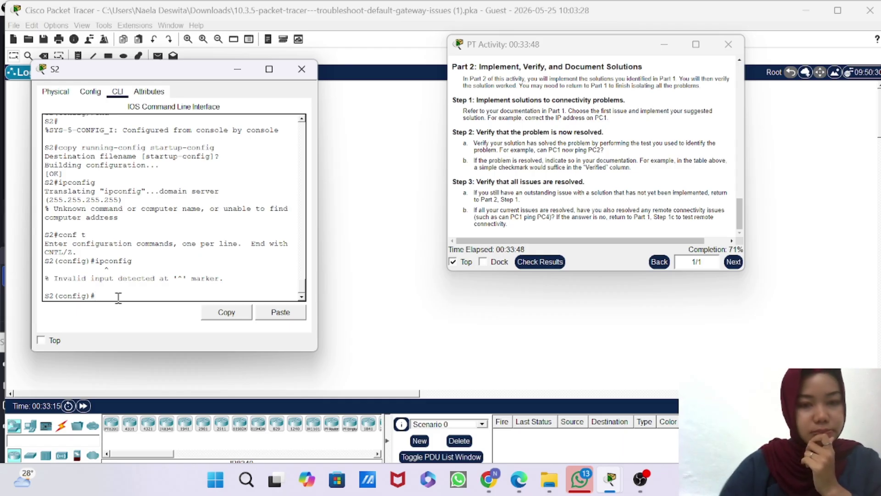
pyautogui.click(251, 69)
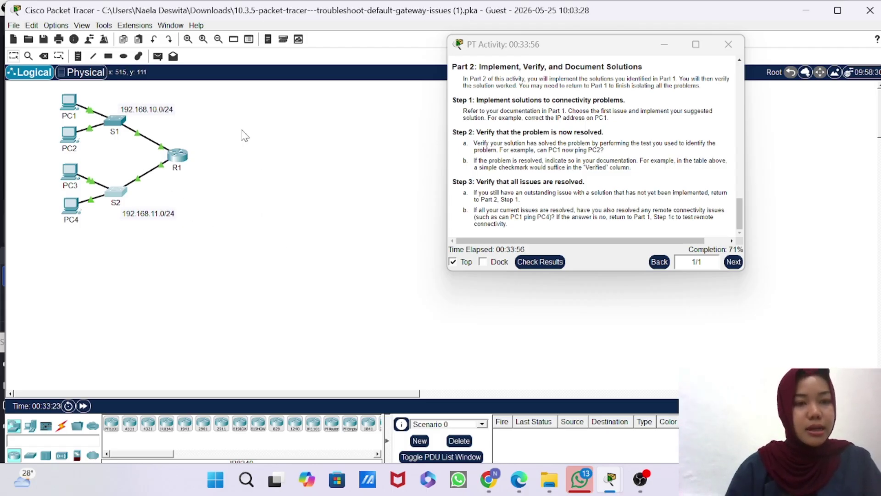
# Step: Reopen S2, discard the partly entered show ip command and return the switch to privileged EXEC mode with end
pyautogui.click(115, 193)
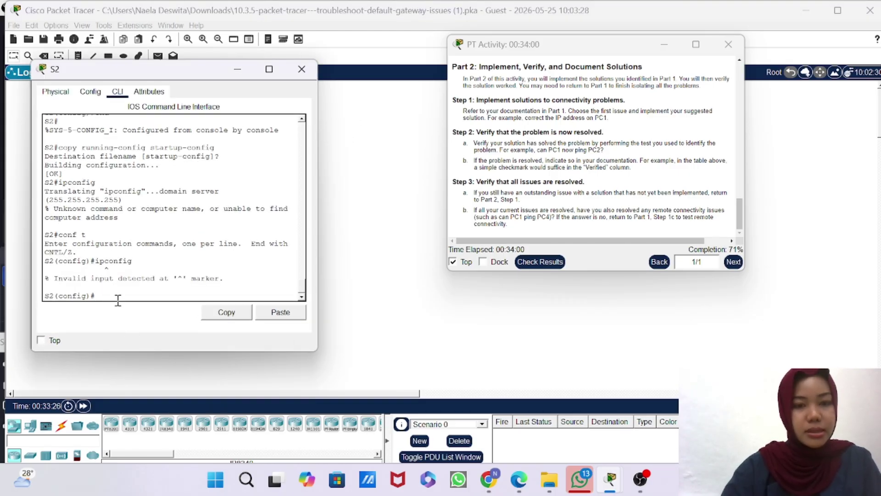
pyautogui.write('sh')
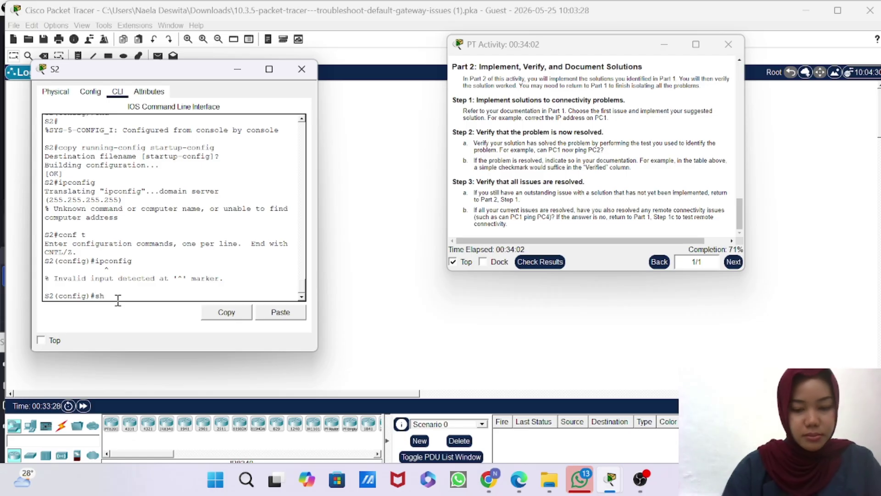
pyautogui.write('ow ip')
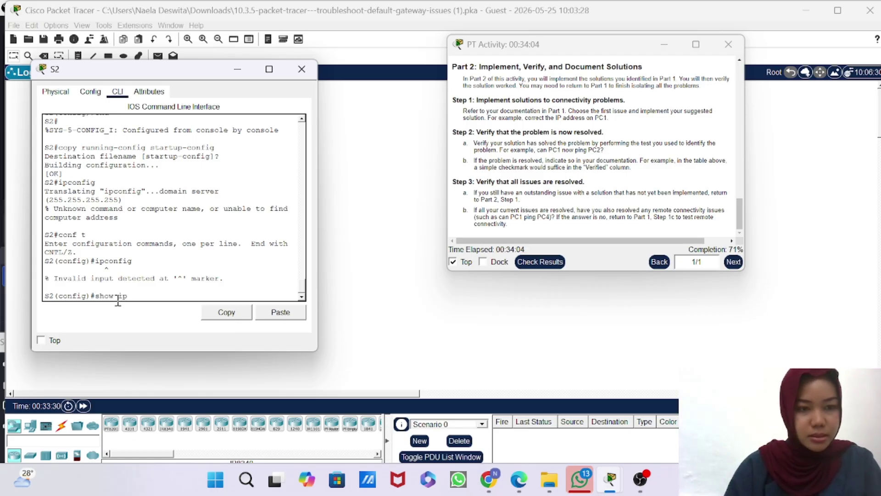
pyautogui.press('BackSpace')
pyautogui.press('BackSpace')
pyautogui.press('BackSpace')
pyautogui.press('BackSpace')
pyautogui.press('BackSpace')
pyautogui.press('BackSpace')
pyautogui.press('BackSpace')
pyautogui.write('e')
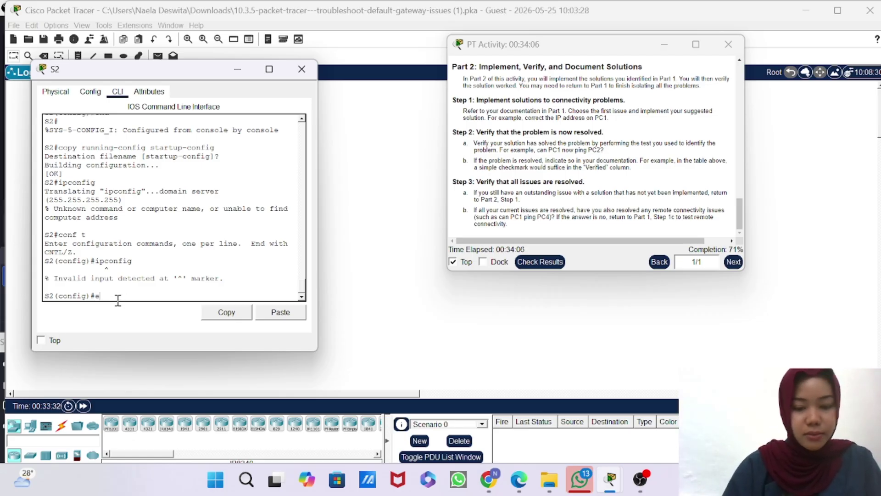
pyautogui.write('nd')
pyautogui.press('Return')
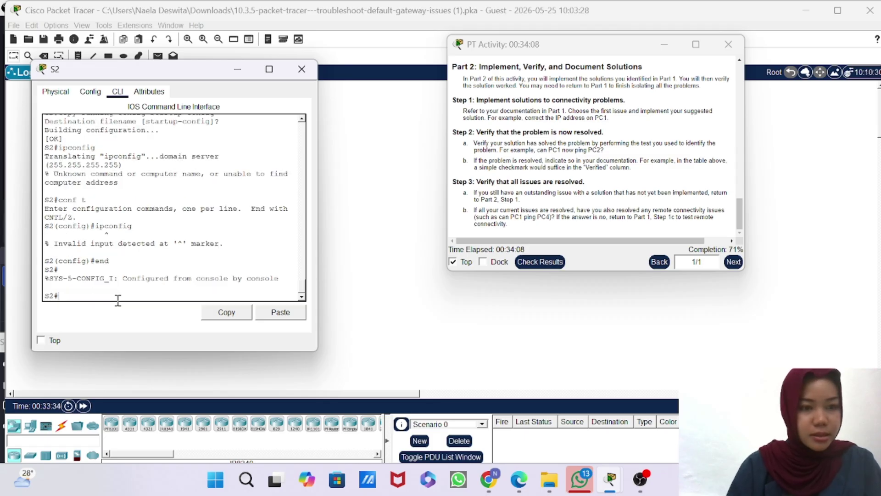
# Step: Try to run ipconfig at S2's privileged EXEC prompt and close the switch window
pyautogui.write('ipconf')
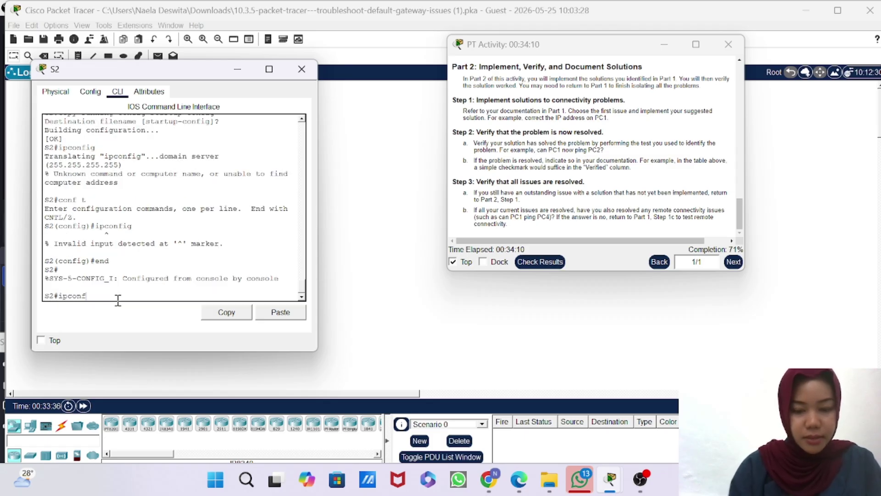
pyautogui.write('o')
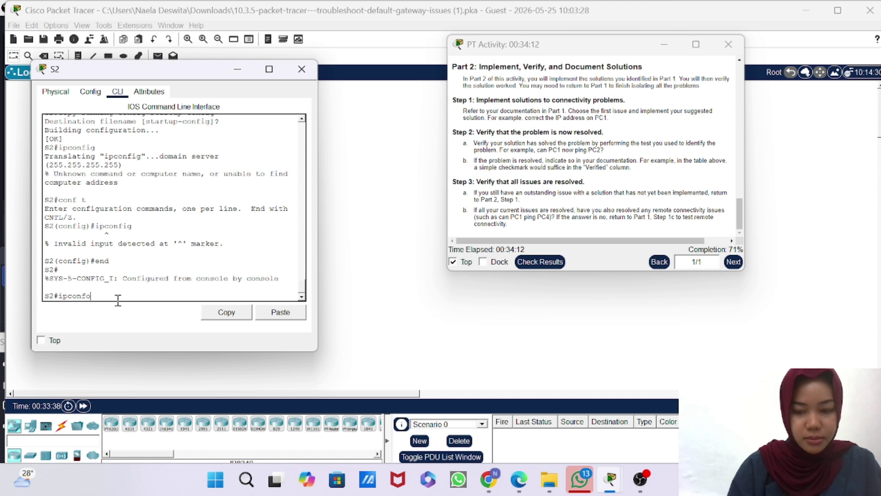
pyautogui.press('BackSpace')
pyautogui.write('ig')
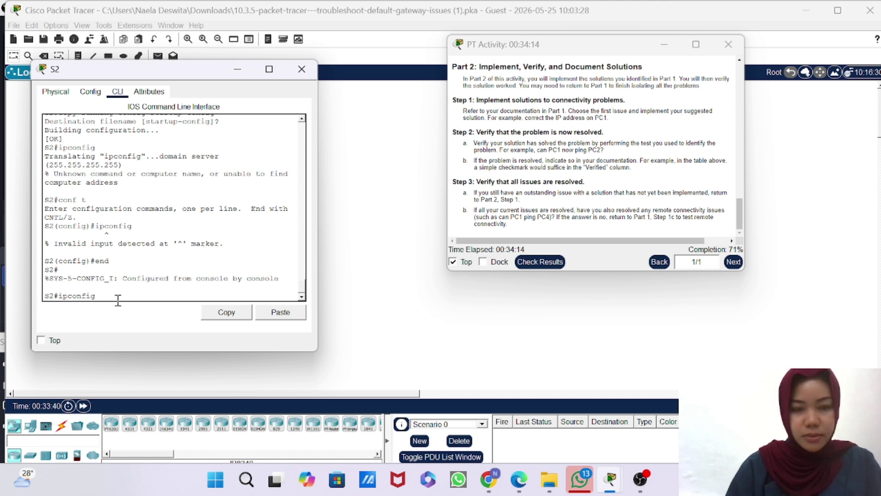
pyautogui.press('Return')
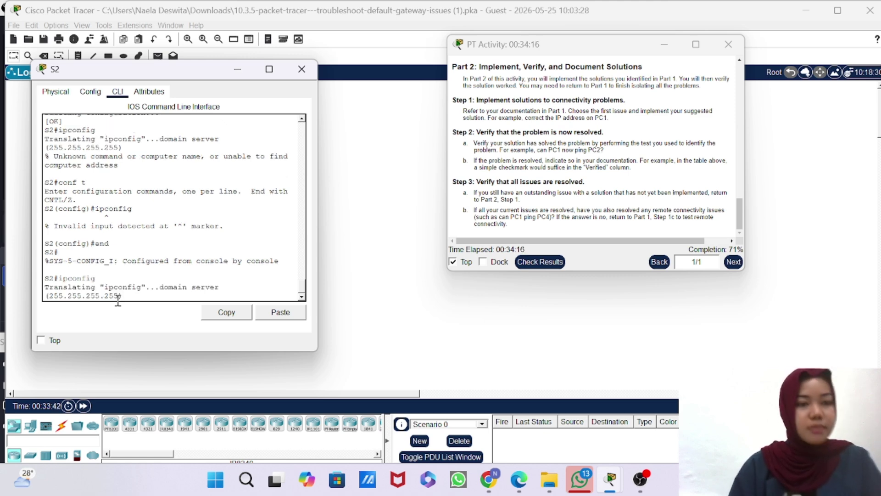
pyautogui.click(300, 69)
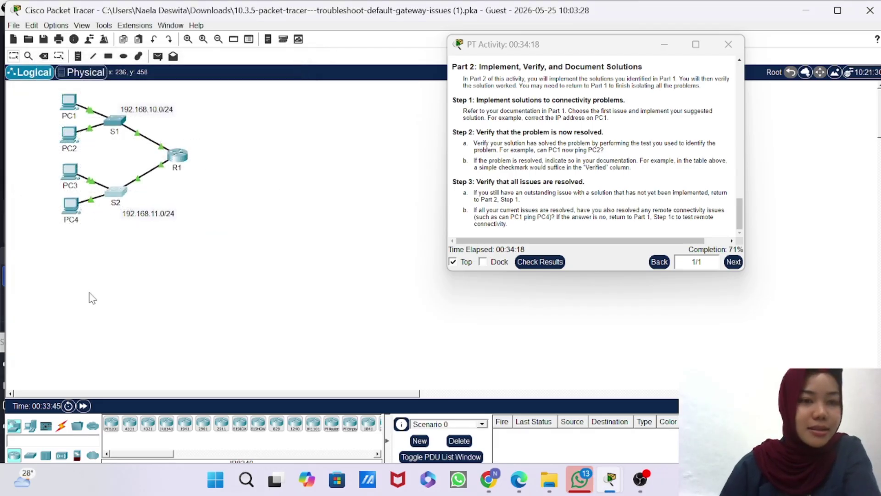
# Step: Reopen S2, enter global configuration mode with conf t and open interface vlan 1 for configuration
pyautogui.click(116, 190)
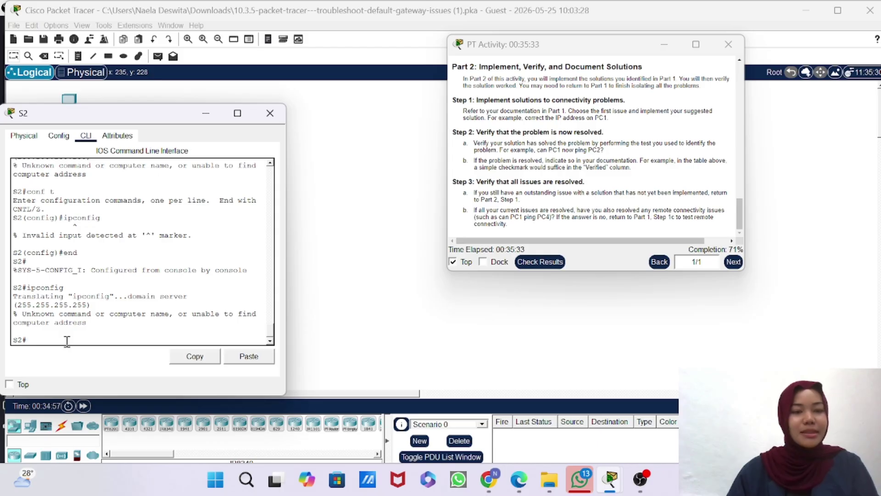
pyautogui.write('conf')
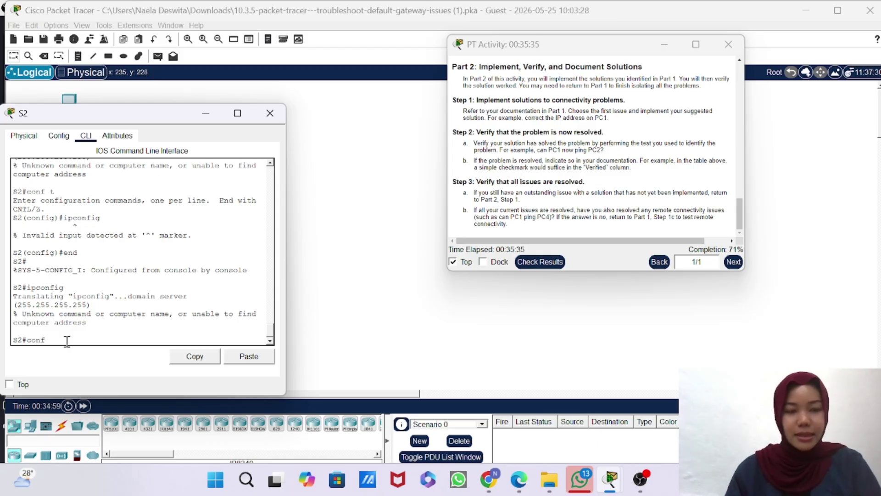
pyautogui.write(' t')
pyautogui.press('Return')
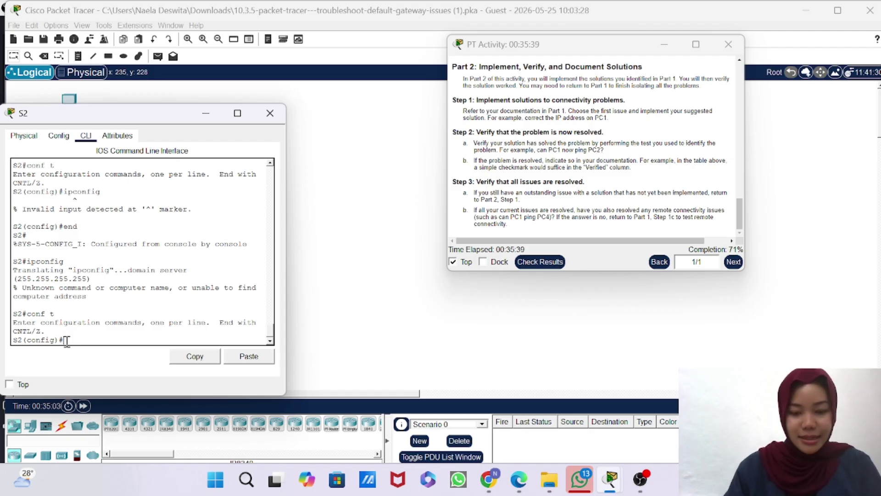
pyautogui.write('interface')
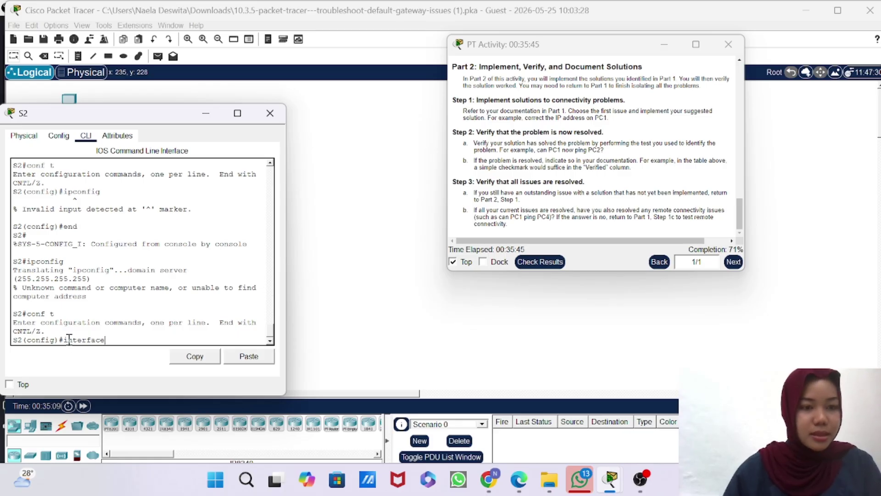
pyautogui.write('b')
pyautogui.press('BackSpace')
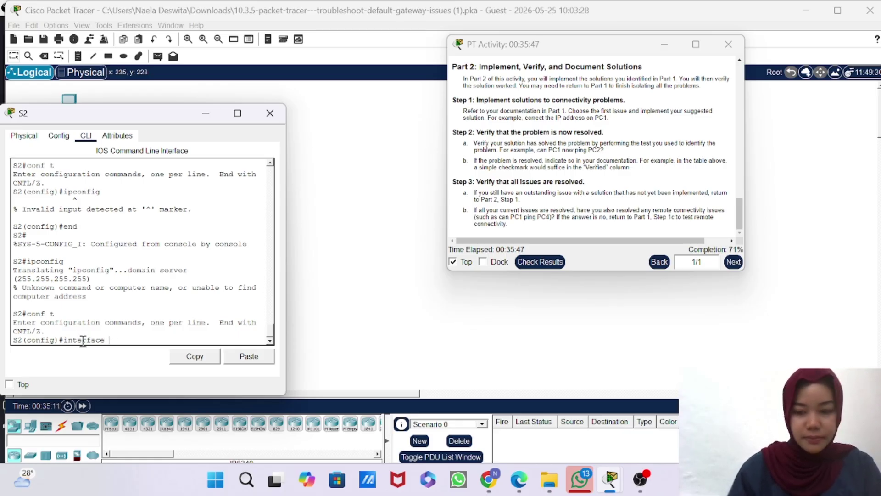
pyautogui.write('vlan 1')
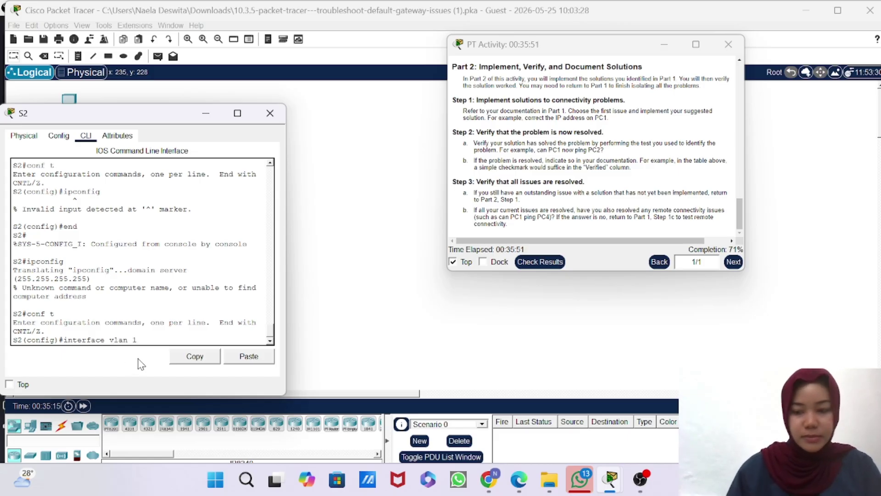
pyautogui.press('Return')
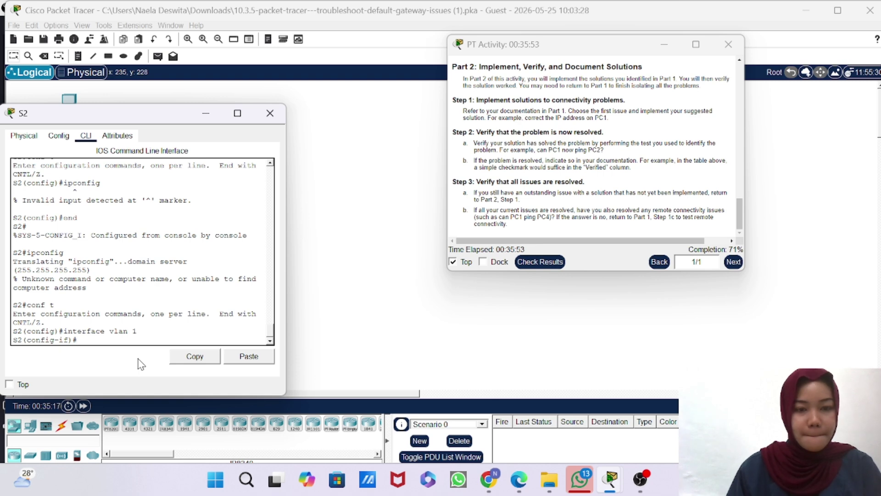
# Step: Assign IP address 192.168.11.2 with subnet mask 255.255.255.0 to S2's VLAN 1 interface
pyautogui.write('ip add')
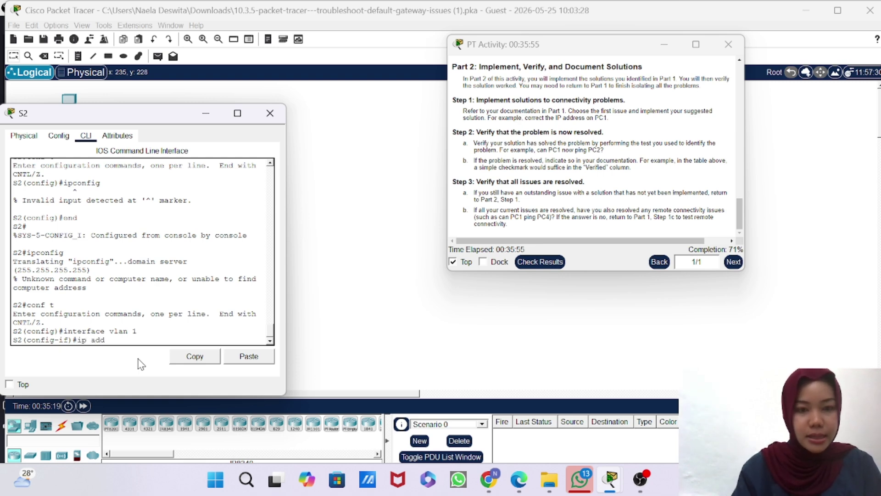
pyautogui.write(' 192.168')
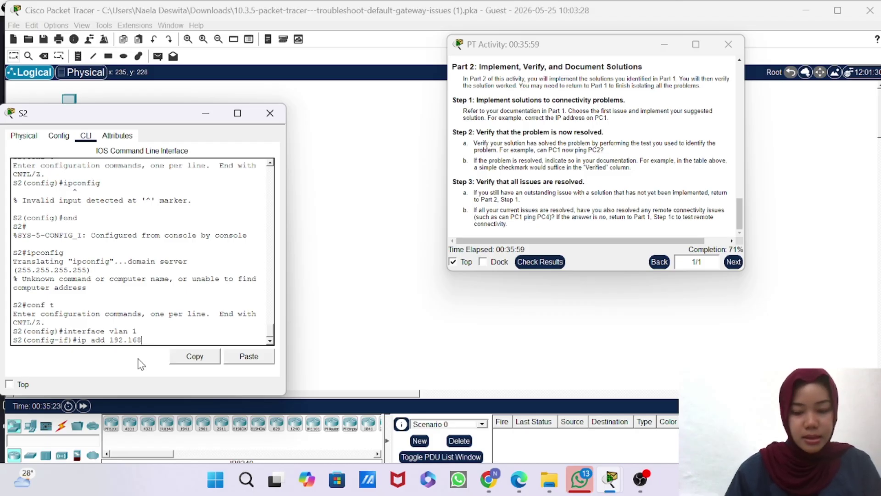
pyautogui.write('.11.2')
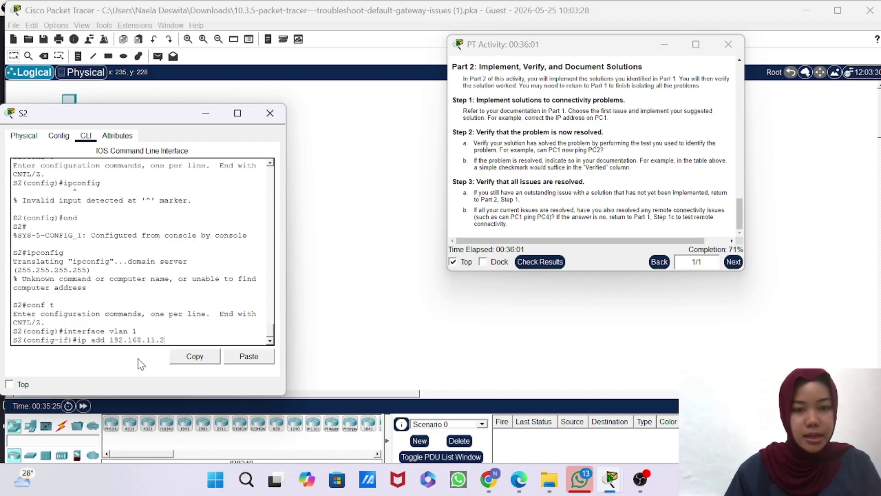
pyautogui.write(' 255.255')
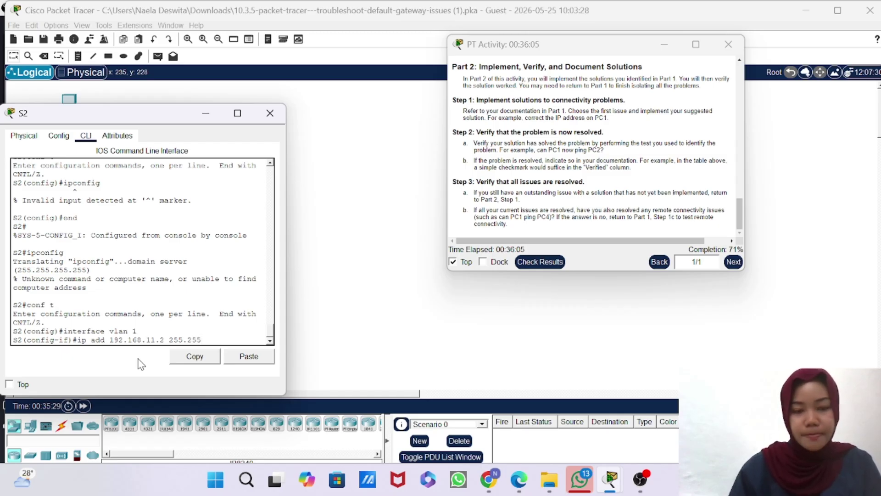
pyautogui.write('.255')
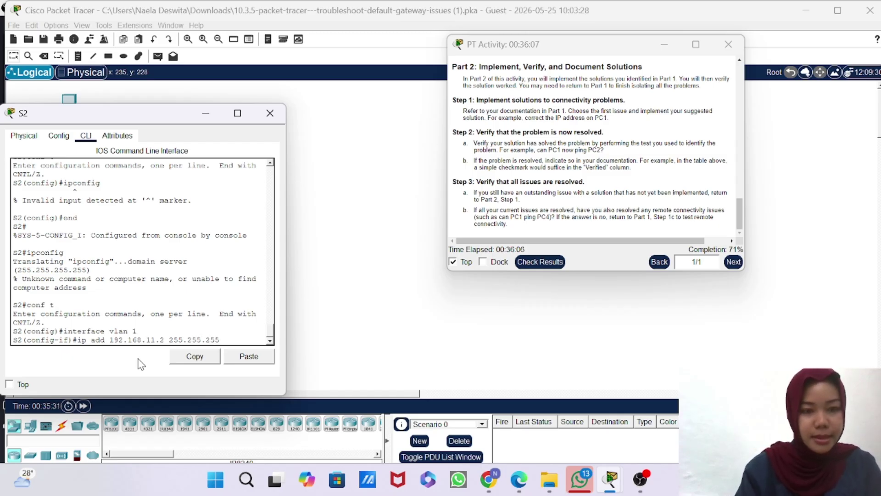
pyautogui.write('.0')
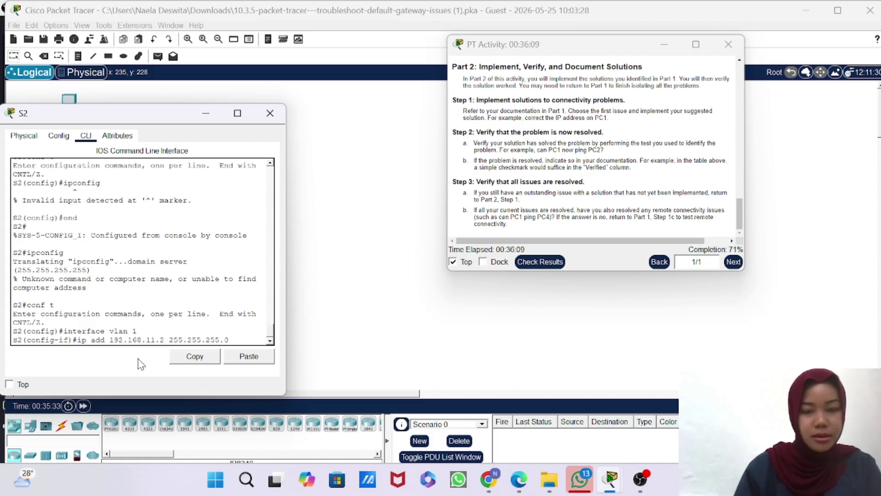
pyautogui.press('Return')
# Step: Enable S2's VLAN 1 interface with no sh and exit to global configuration mode
pyautogui.write('no d')
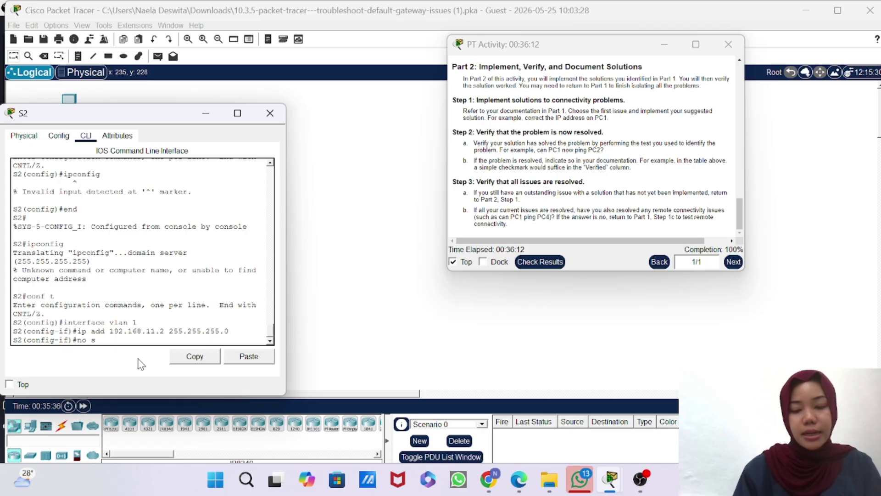
pyautogui.write('h')
pyautogui.press('Return')
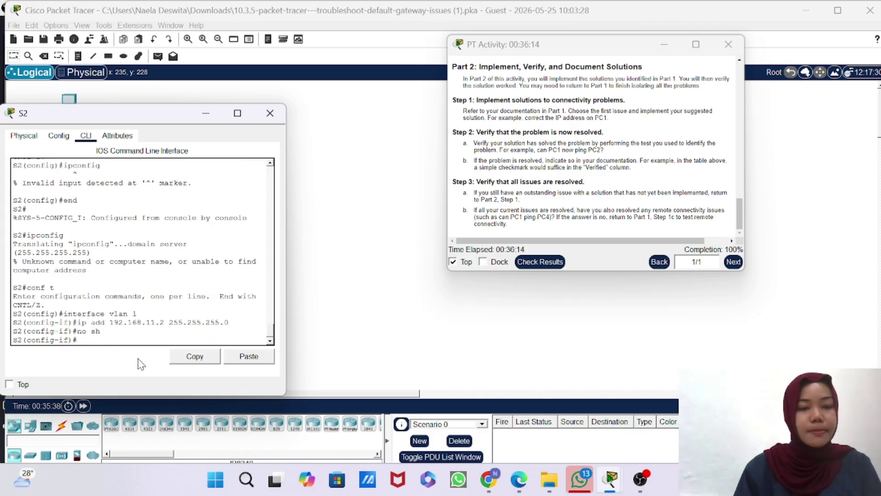
pyautogui.write('exi')
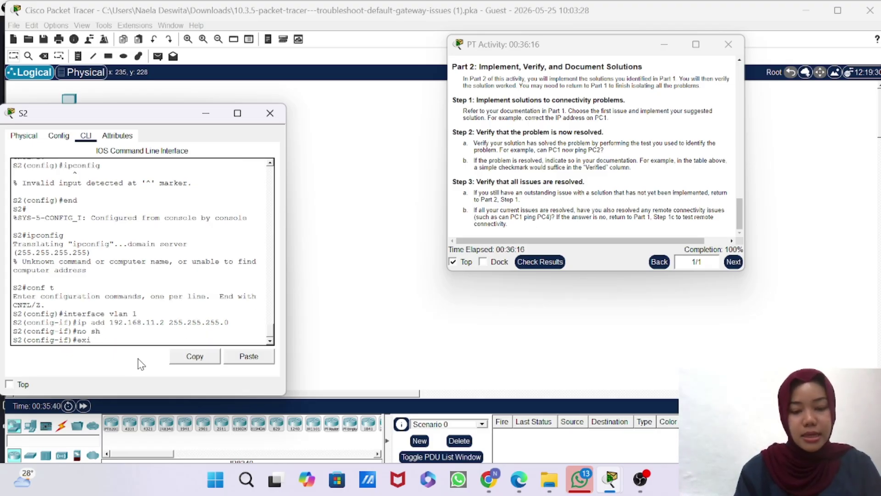
pyautogui.write('t')
pyautogui.press('Return')
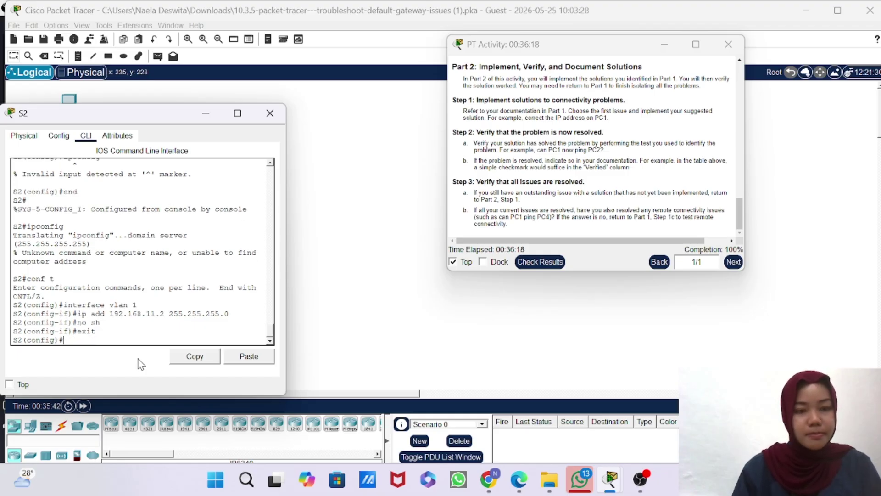
# Step: Set S2's default gateway to 192.168.11.1 with the ip default-gateway command
pyautogui.write('ip')
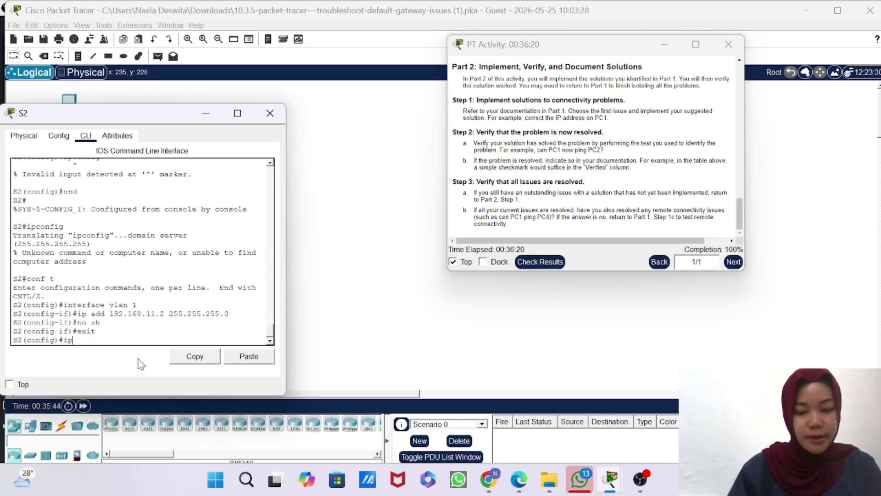
pyautogui.write('fa')
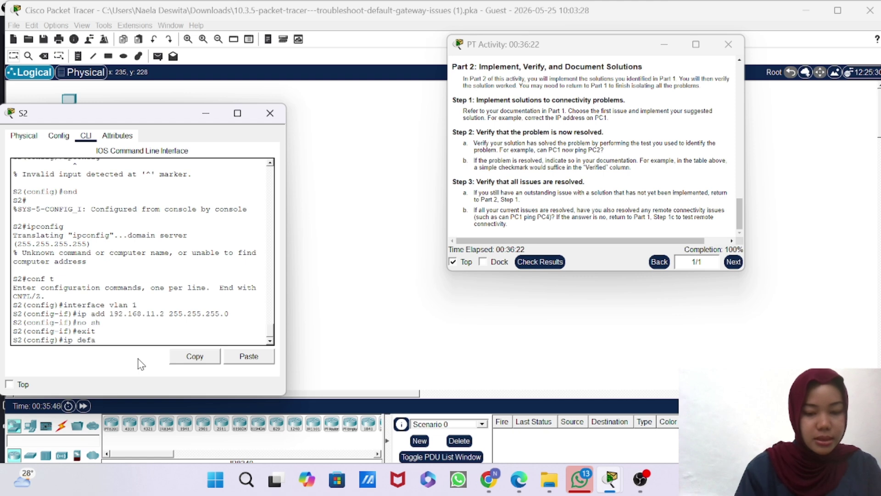
pyautogui.write('ult-gatew')
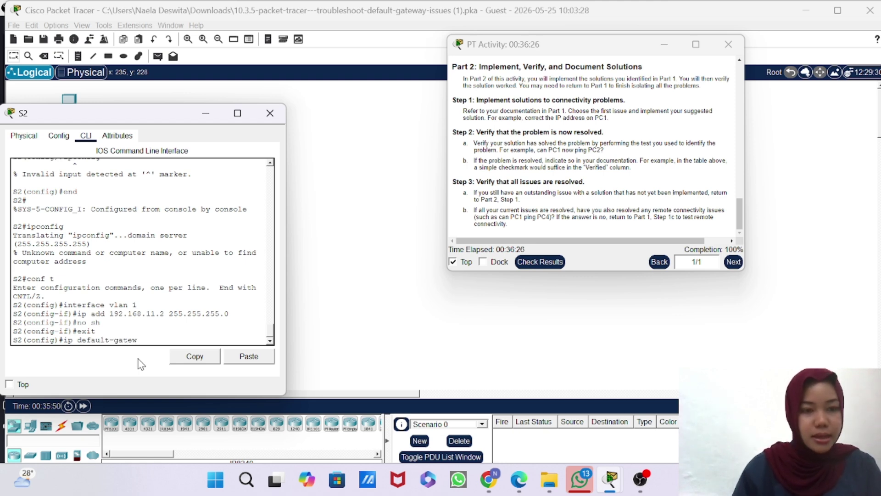
pyautogui.write('ay')
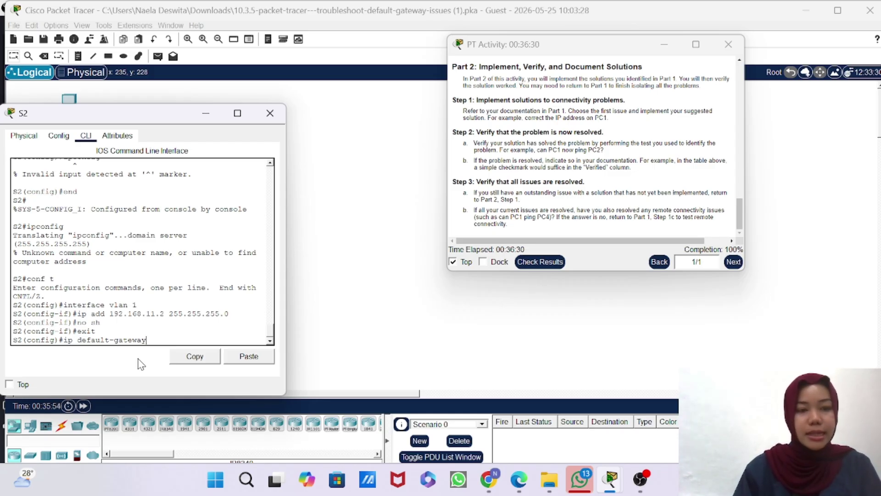
pyautogui.write(' 19')
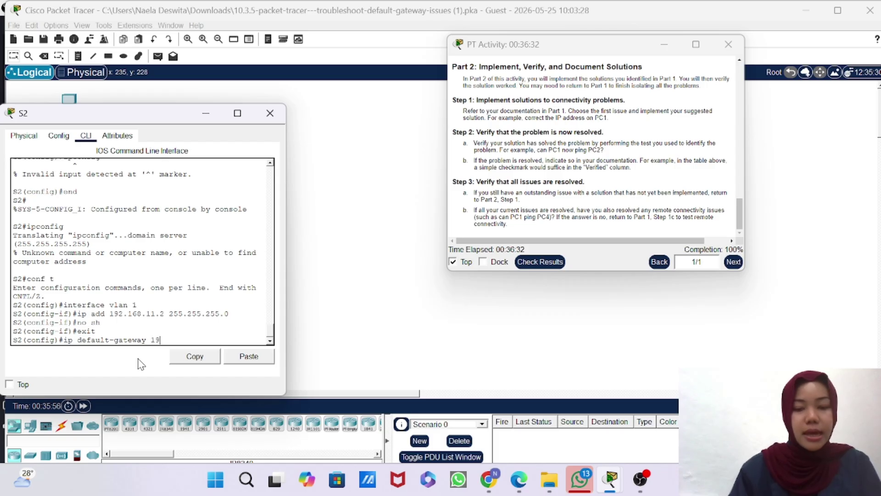
pyautogui.write('2.160')
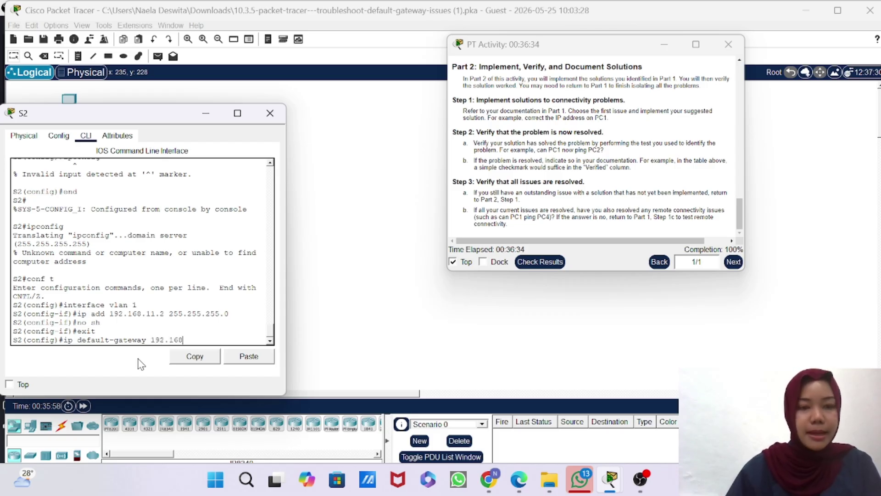
pyautogui.write('.')
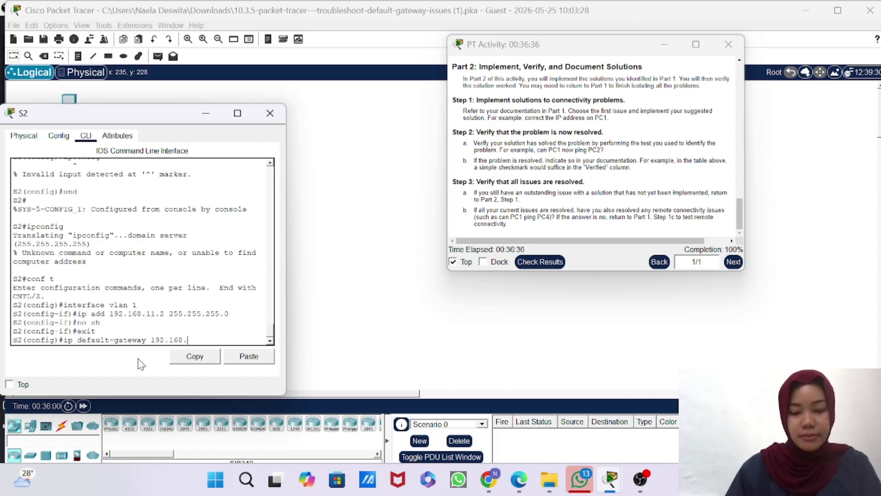
pyautogui.write('11.2')
pyautogui.press('BackSpace')
pyautogui.write('1')
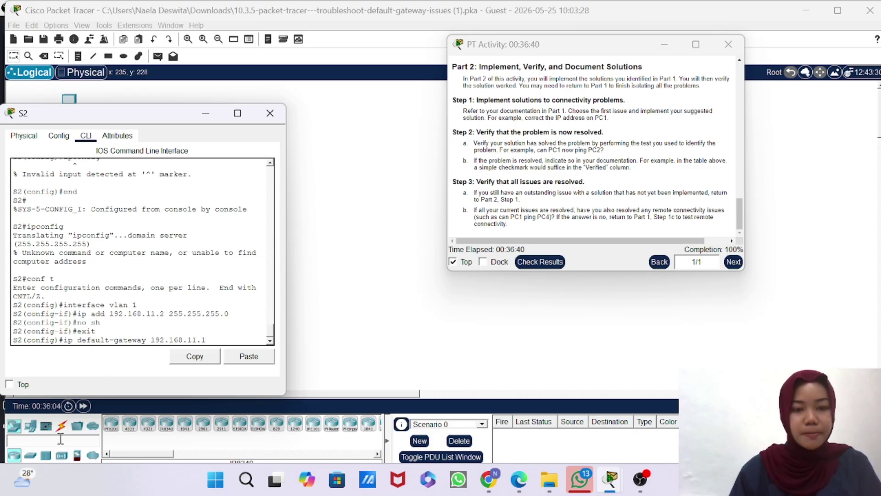
pyautogui.press('Return')
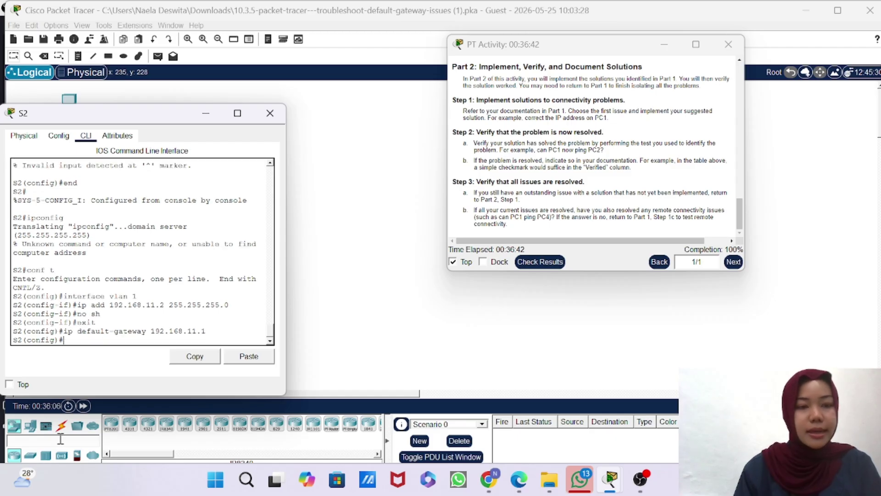
# Step: Leave configuration mode on S2 and save its settings with copy running-config startup-config, accepting the default destination filename
pyautogui.write('end')
pyautogui.press('Return')
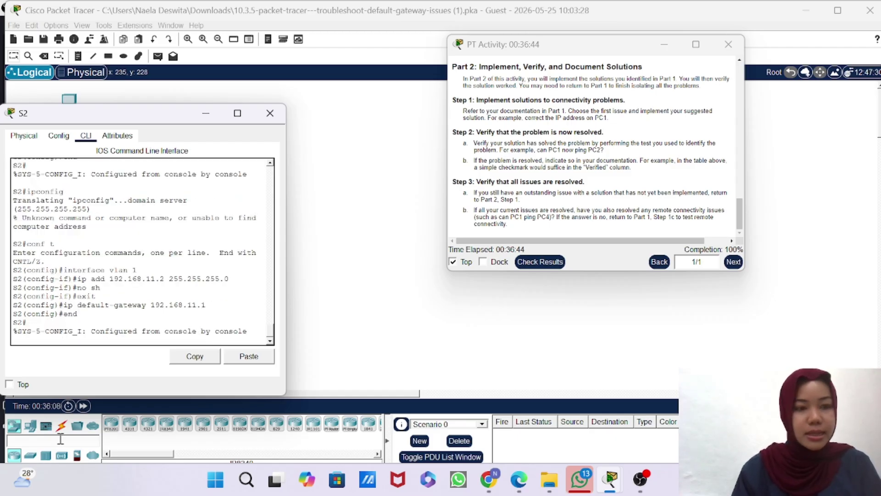
pyautogui.press('Return')
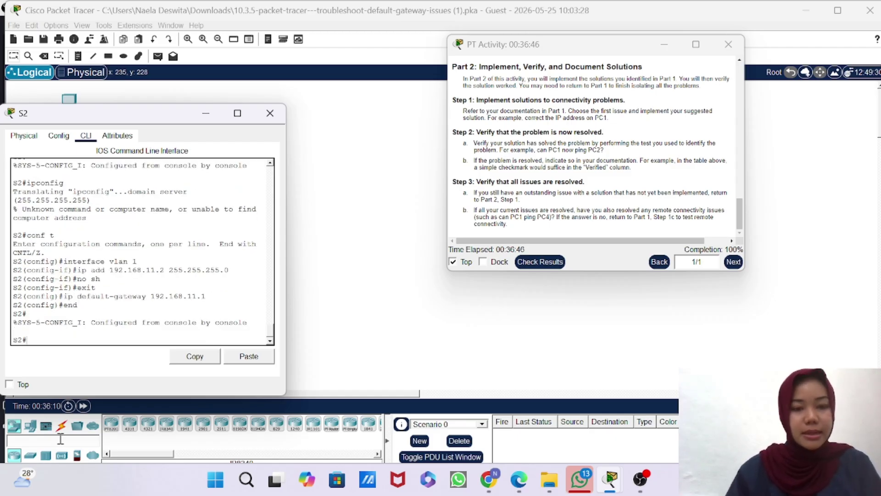
pyautogui.write('co')
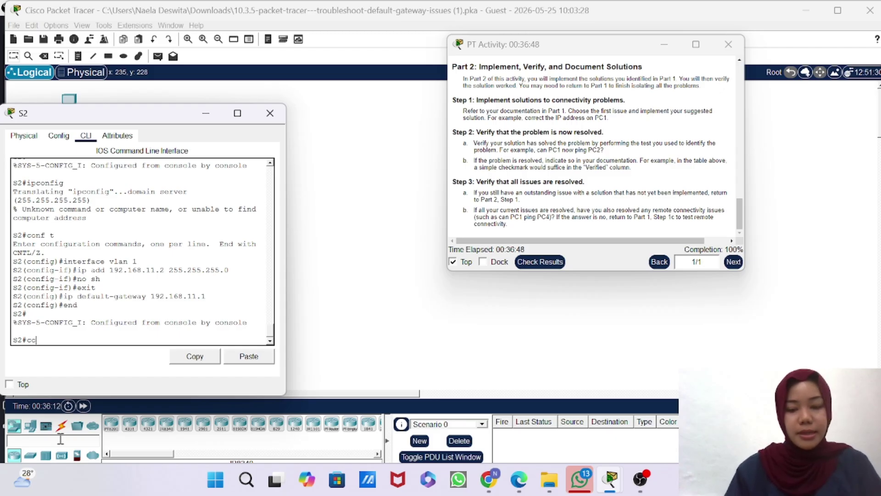
pyautogui.write('py r')
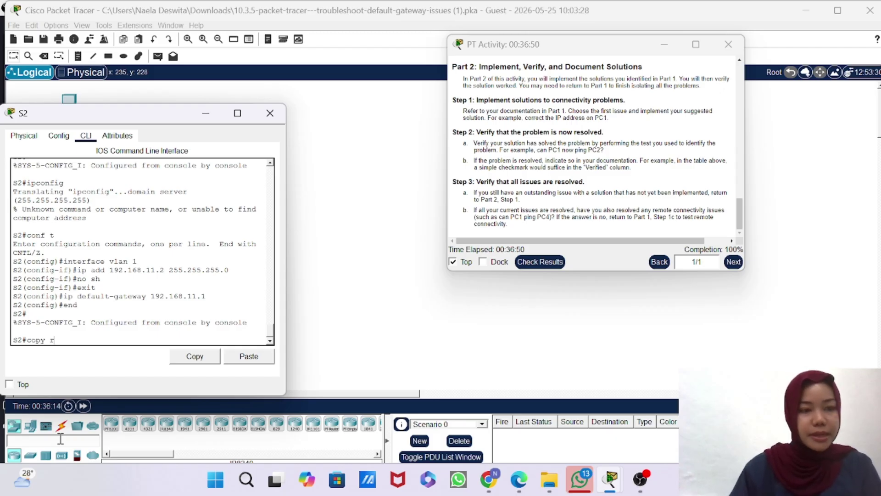
pyautogui.write('unning-')
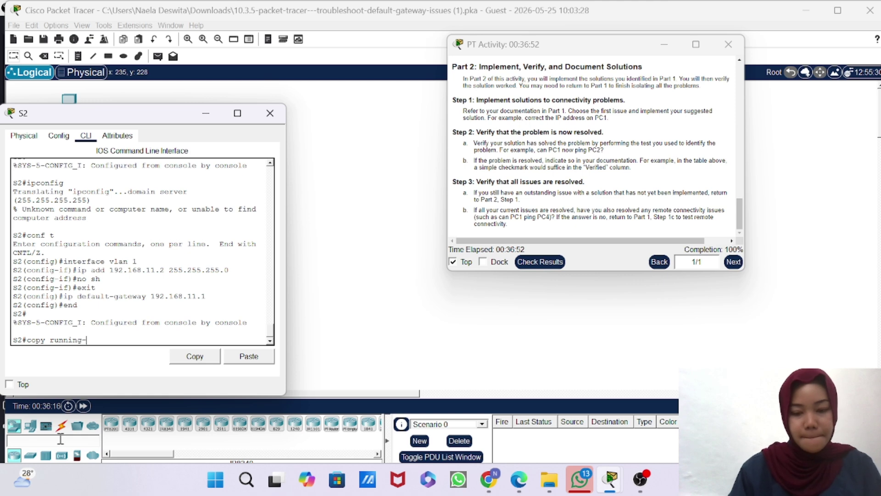
pyautogui.write('config ')
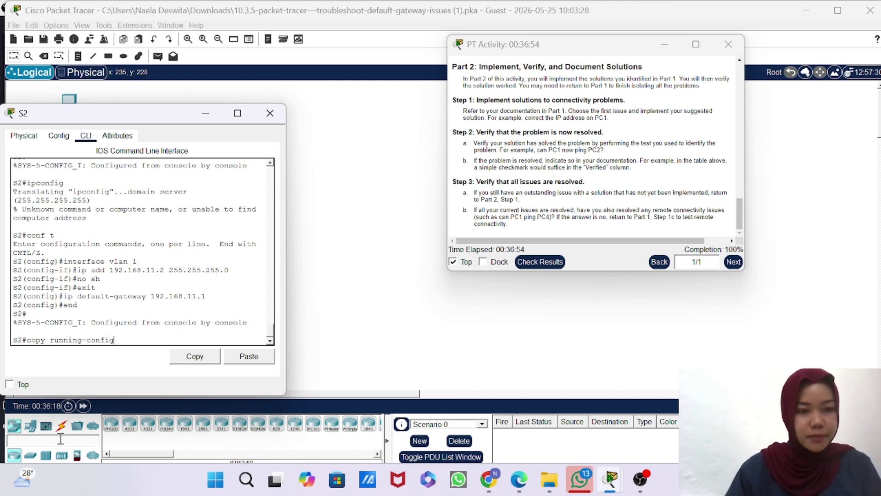
pyautogui.write('start')
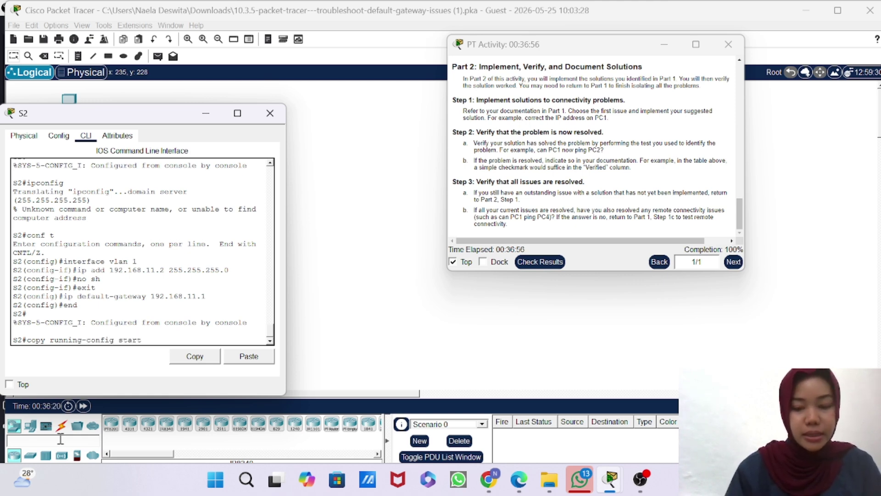
pyautogui.write('u')
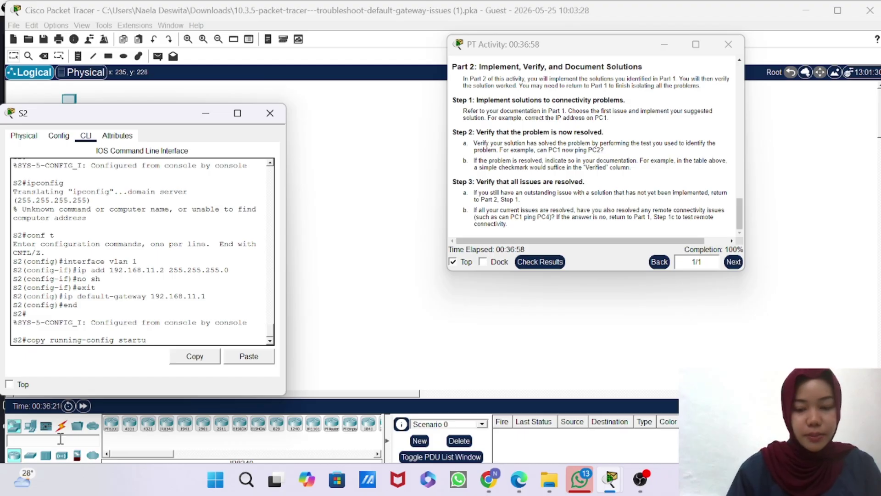
pyautogui.write('p-config')
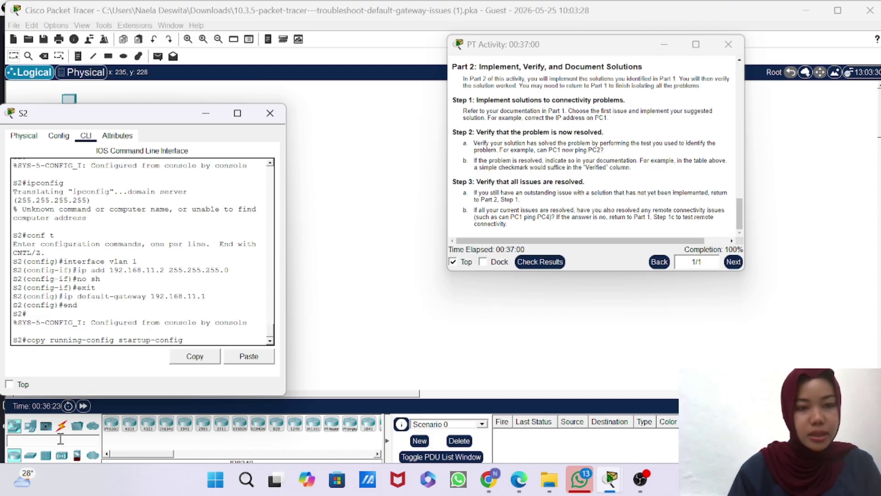
pyautogui.press('Return')
pyautogui.press('Return')
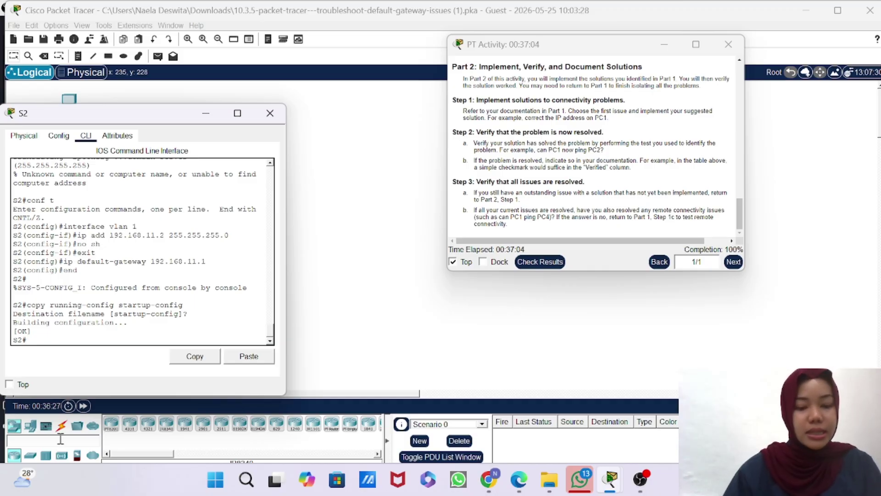
# Step: Run show ip interface brief on S2, page through to the VLAN 1 entry, and minimize the S2 window
pyautogui.write('show ip')
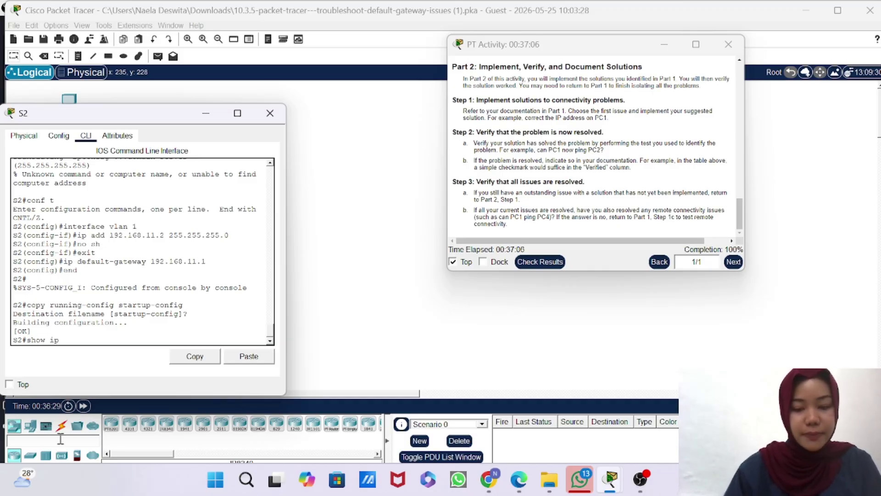
pyautogui.write(' interf')
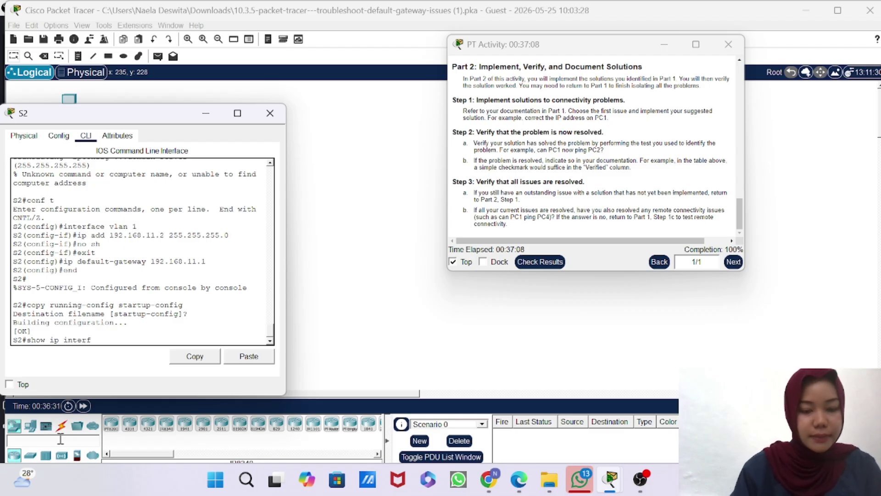
pyautogui.write('ace brief')
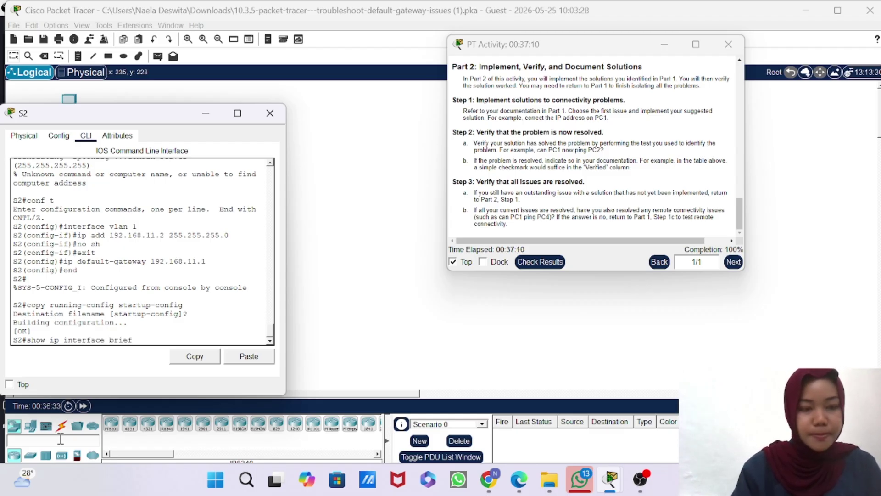
pyautogui.press('Return')
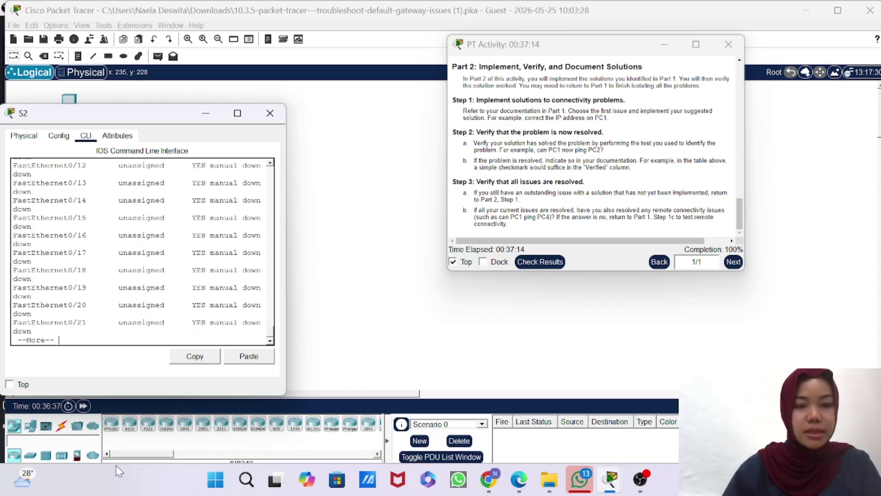
pyautogui.press('Return')
pyautogui.press('Return')
pyautogui.press('Return')
pyautogui.press('Return')
pyautogui.press('Return')
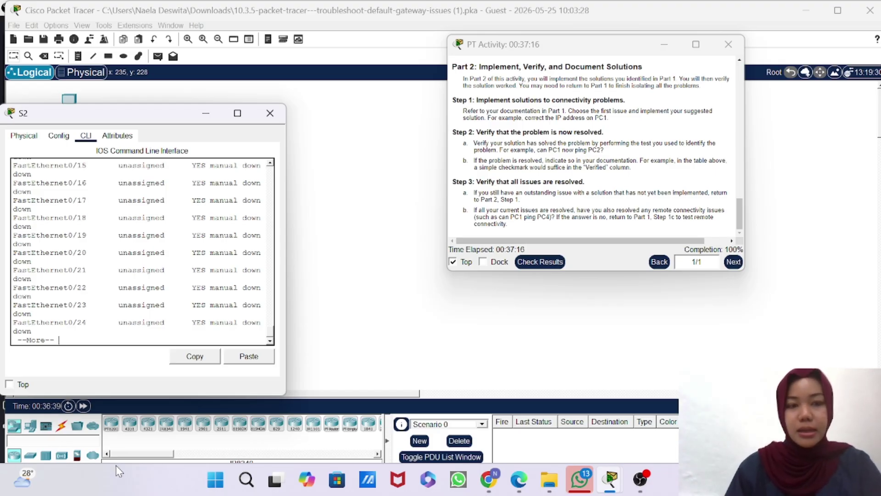
pyautogui.press('Return')
pyautogui.press('Return')
pyautogui.press('Return')
pyautogui.press('Return')
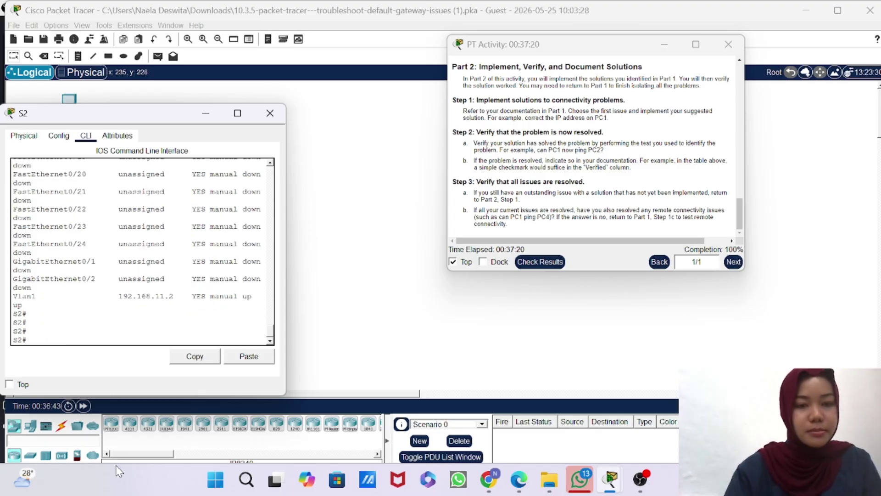
pyautogui.press('Return')
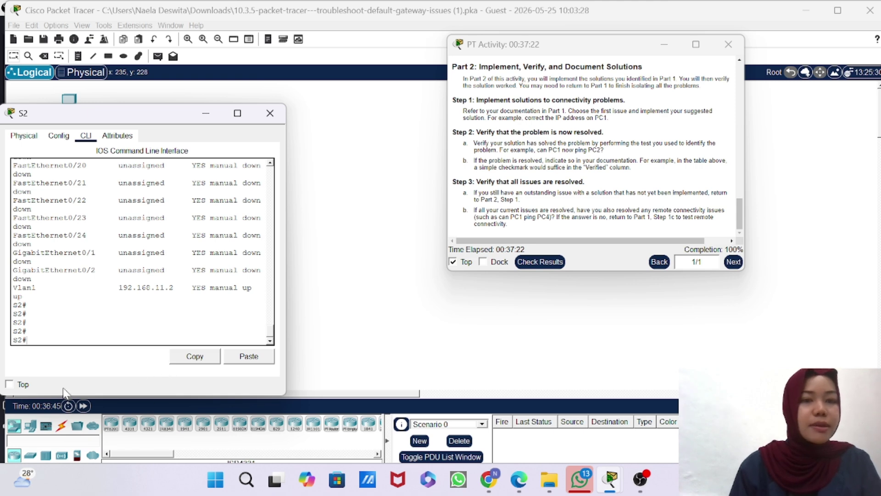
pyautogui.click(206, 113)
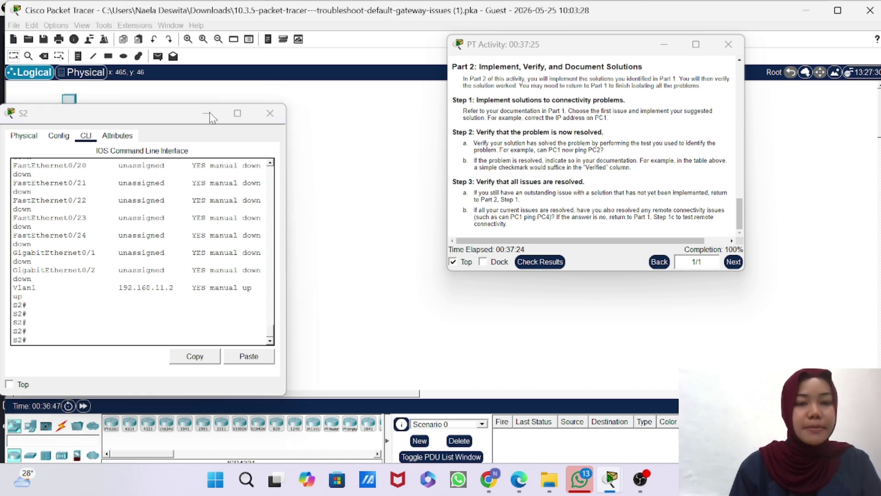
# Step: Ping S2 at 192.168.11.2 from PC3's Command Prompt to test connectivity
pyautogui.click(74, 179)
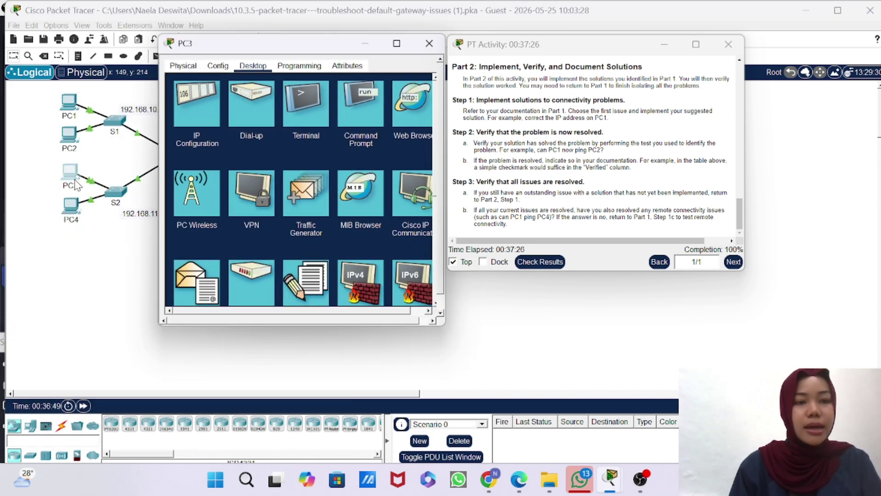
pyautogui.click(357, 98)
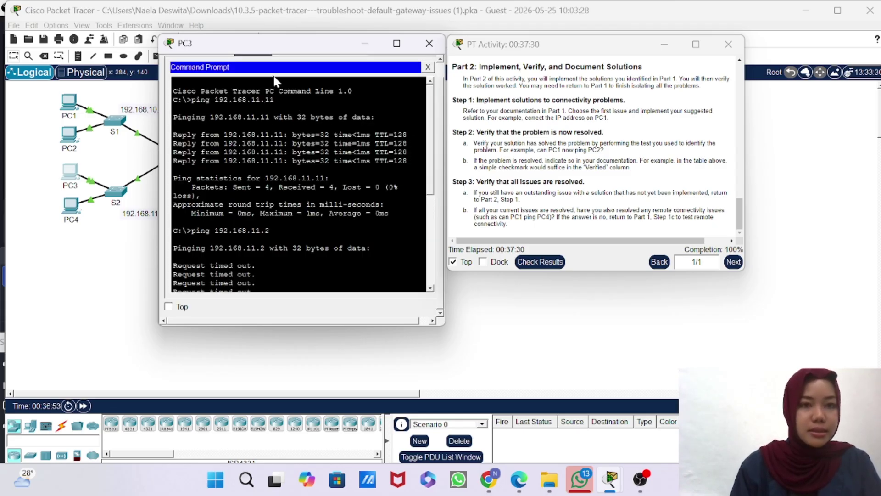
pyautogui.moveTo(286, 44); pyautogui.dragTo(192, 43)
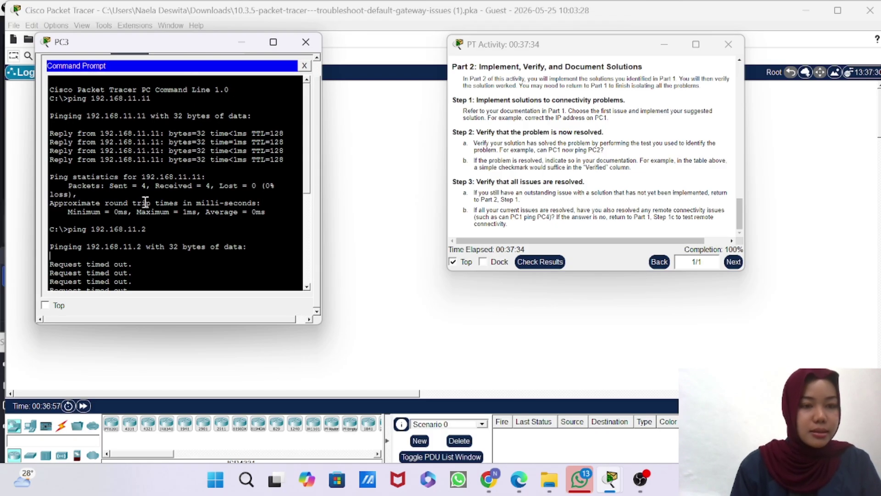
pyautogui.scroll(-7, 137, 209)
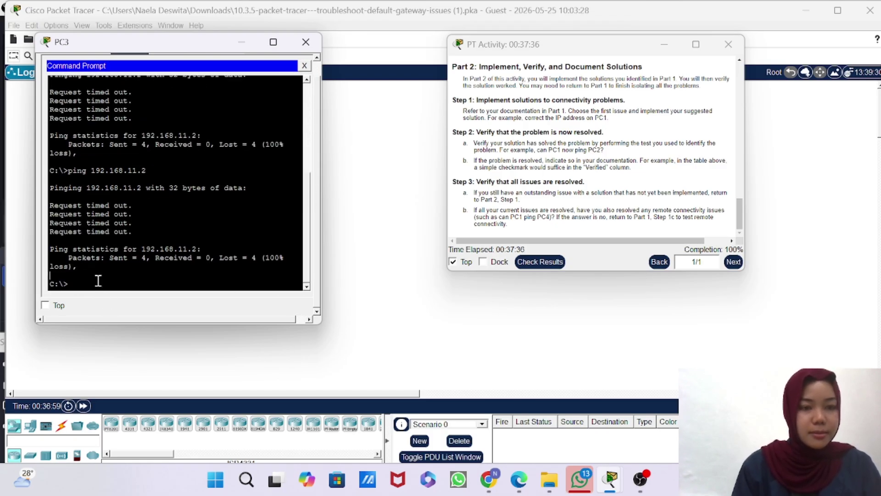
pyautogui.write('p')
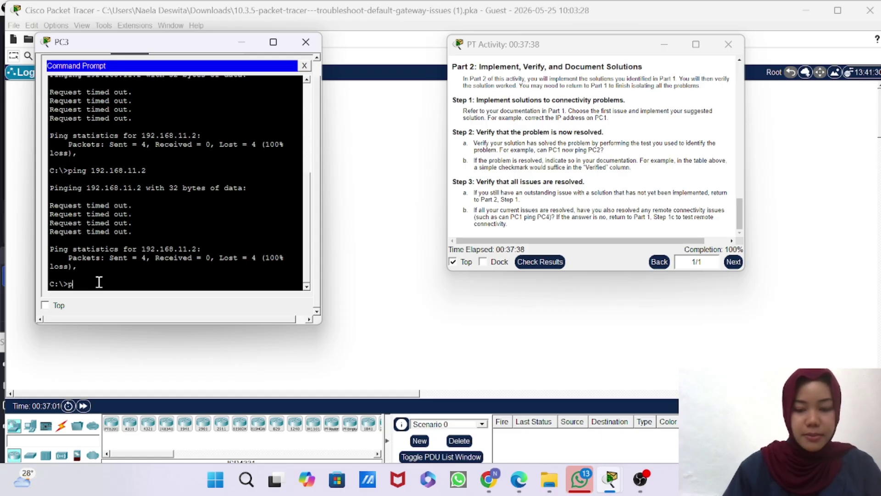
pyautogui.write('ing 192.168')
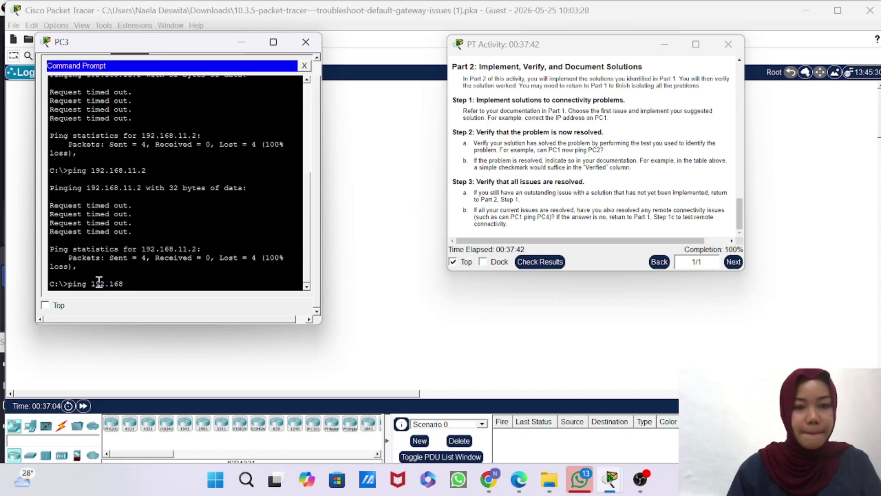
pyautogui.write('.11.1')
pyautogui.press('BackSpace')
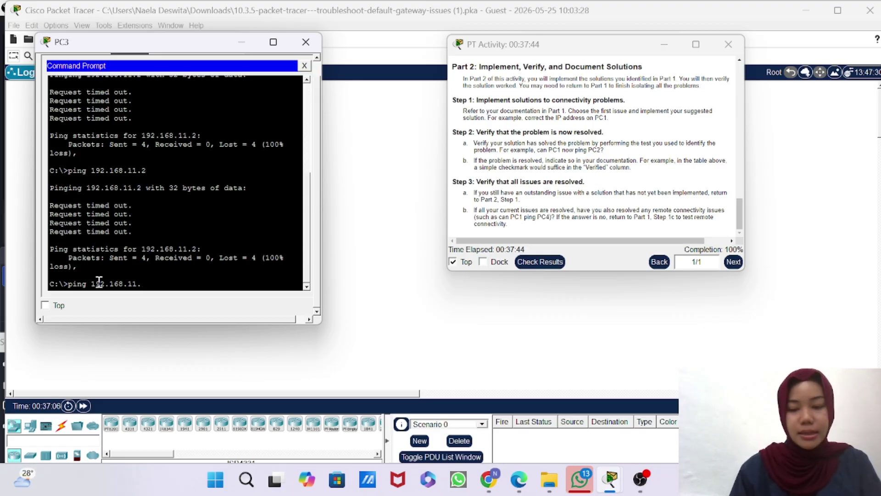
pyautogui.write('2')
pyautogui.press('Return')
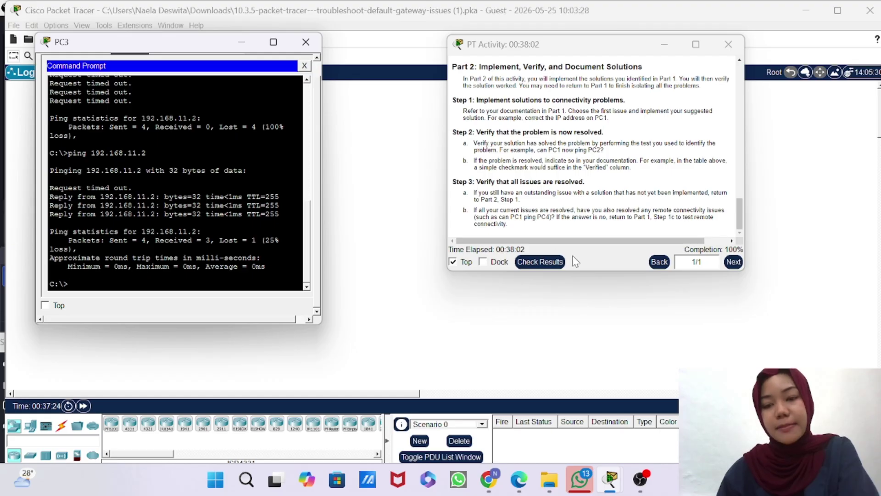
# Step: Check the activity results for the overall feedback, and return to the network topology
pyautogui.click(546, 262)
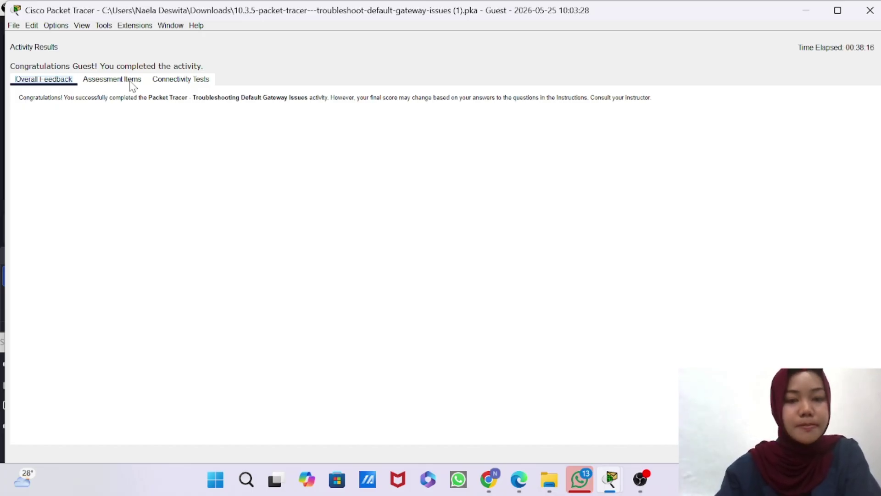
pyautogui.click(877, 11)
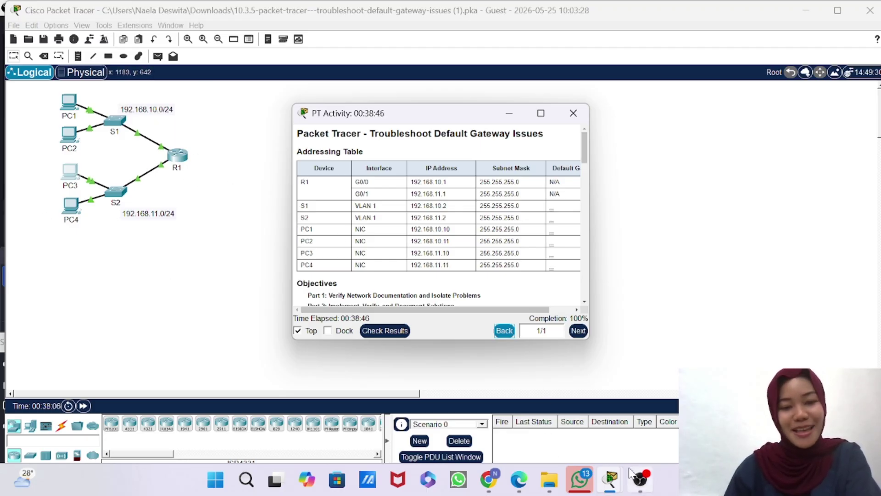
pyautogui.moveTo(641, 480)
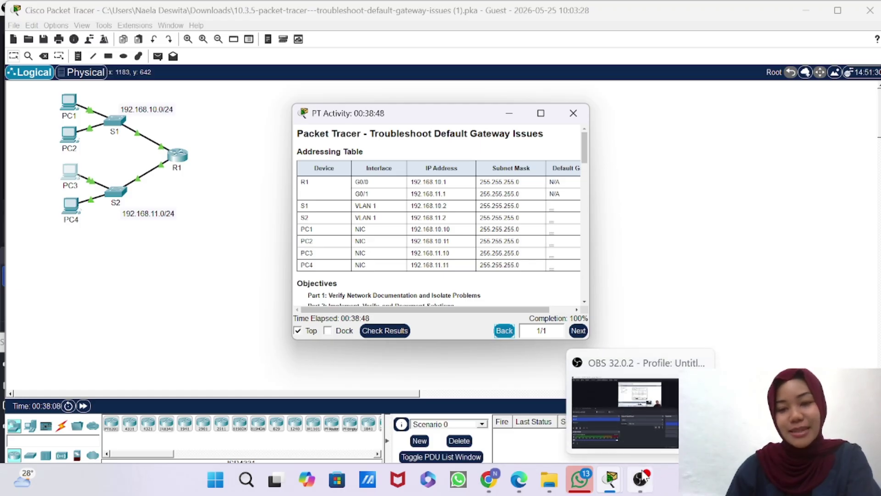
pyautogui.click(651, 417)
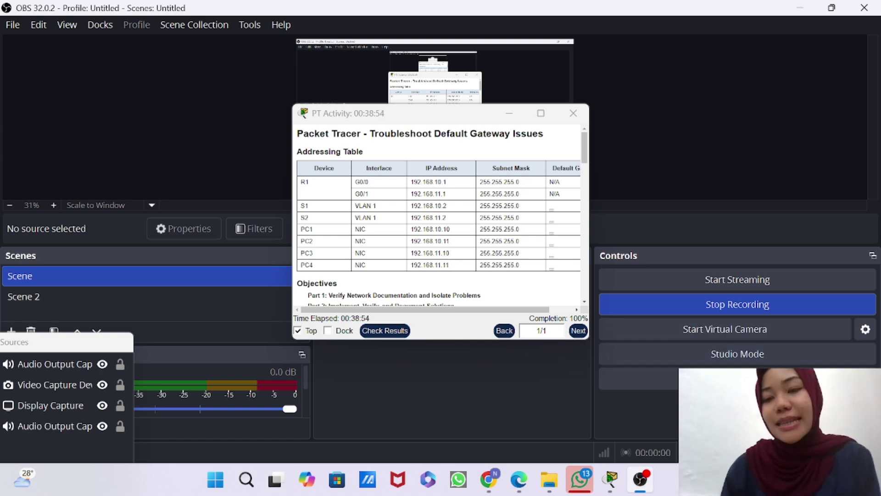
pyautogui.moveTo(612, 487)
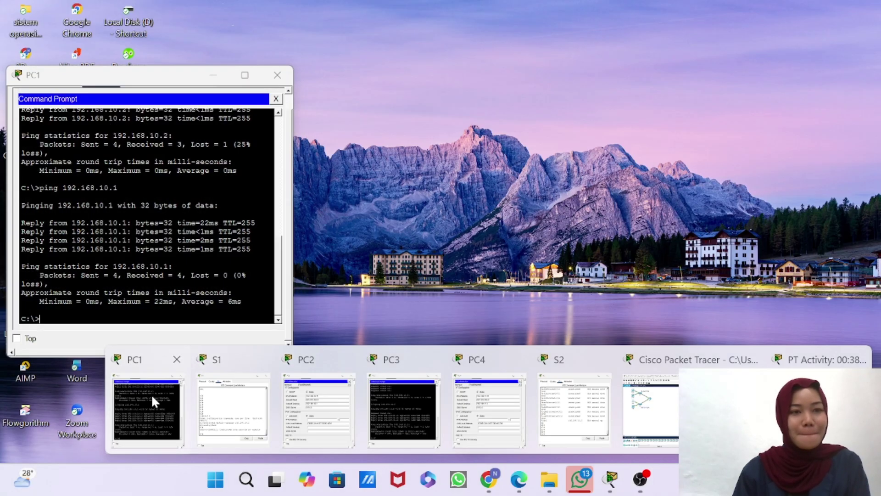
pyautogui.click(151, 394)
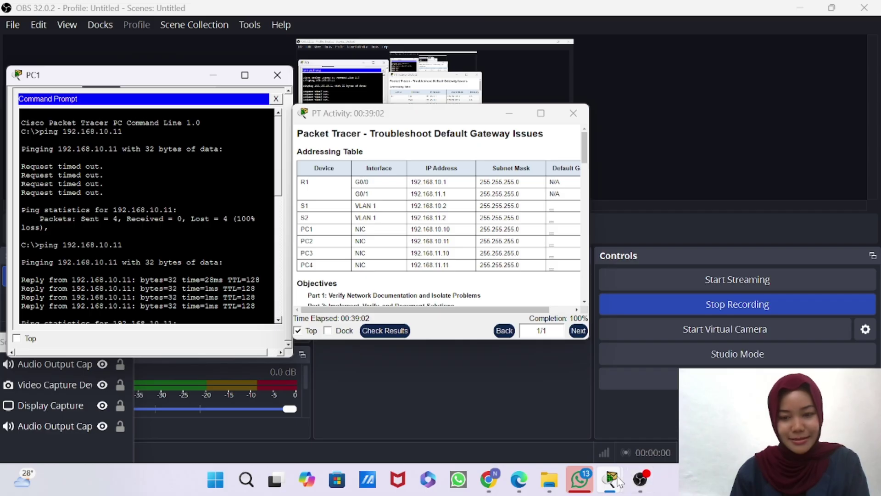
pyautogui.moveTo(611, 479)
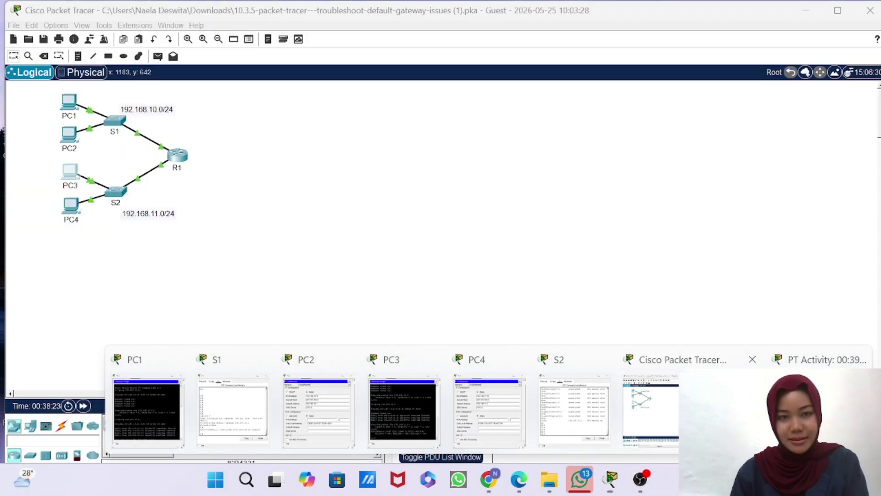
pyautogui.click(689, 404)
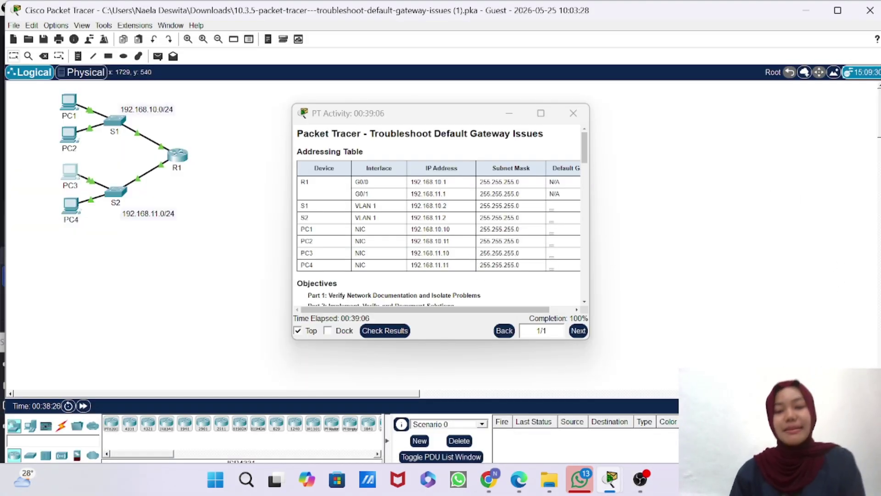
pyautogui.moveTo(656, 481)
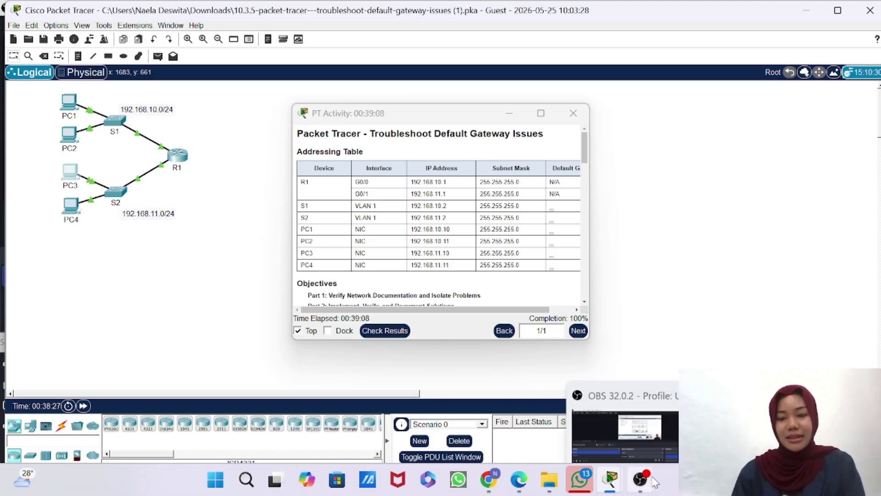
pyautogui.click(662, 431)
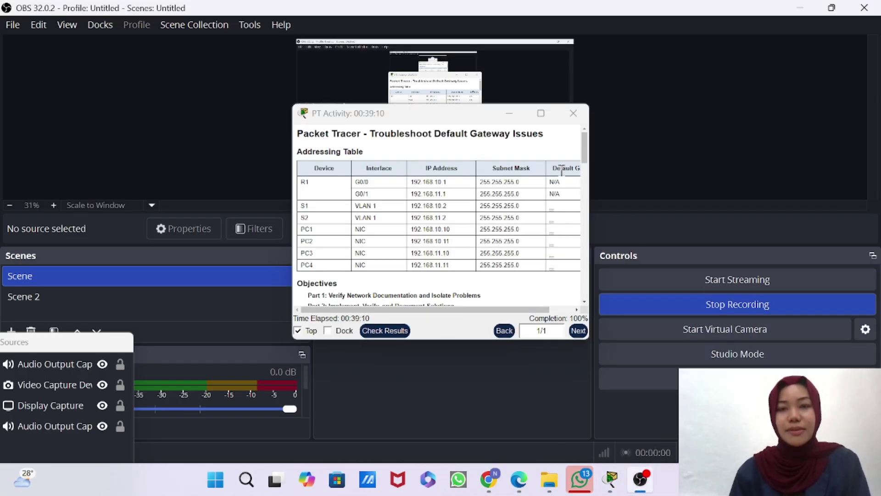
pyautogui.moveTo(462, 121); pyautogui.dragTo(299, 87)
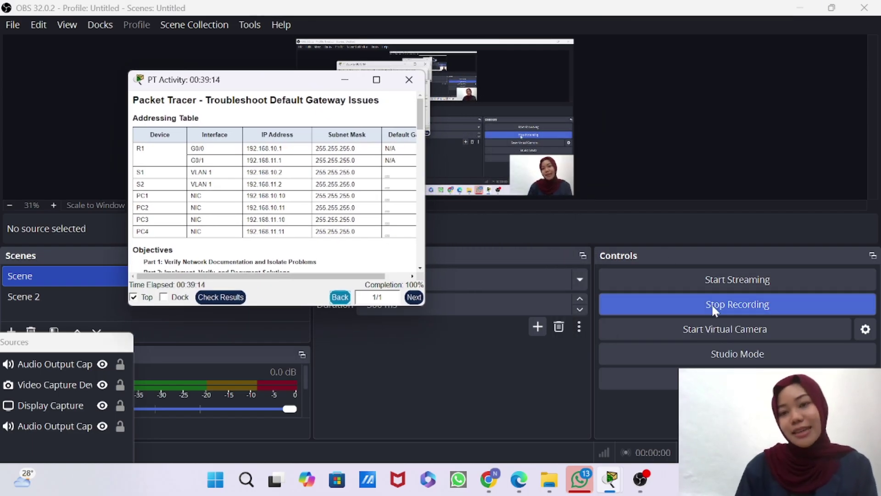